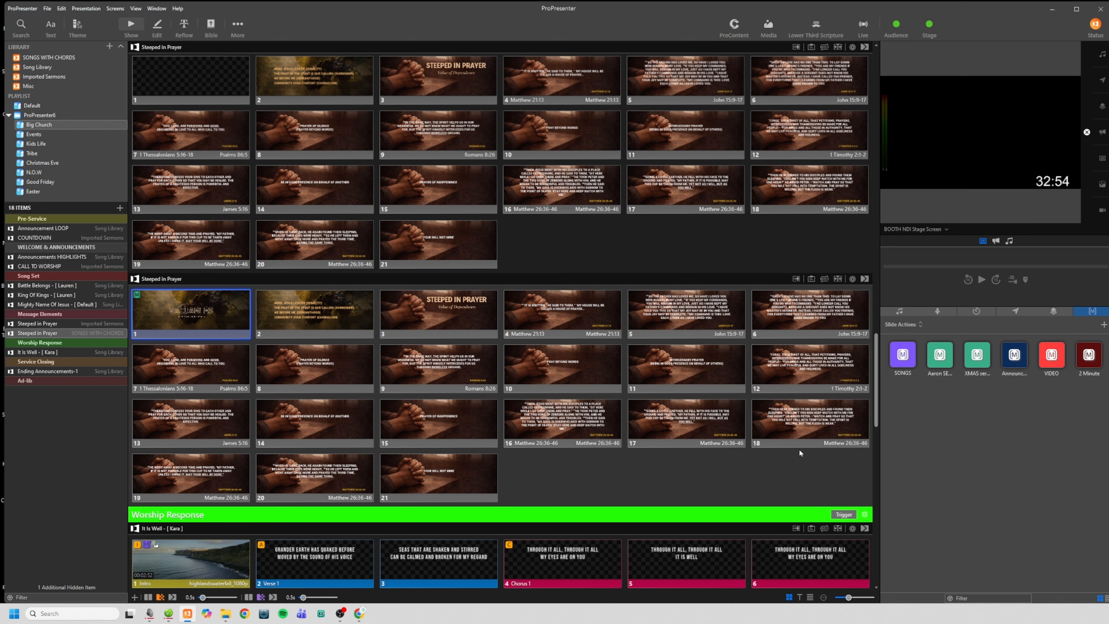
Step: Examine the available clear actions for slide 2 of the second Steeped in Prayer presentation
right_click(344, 310)
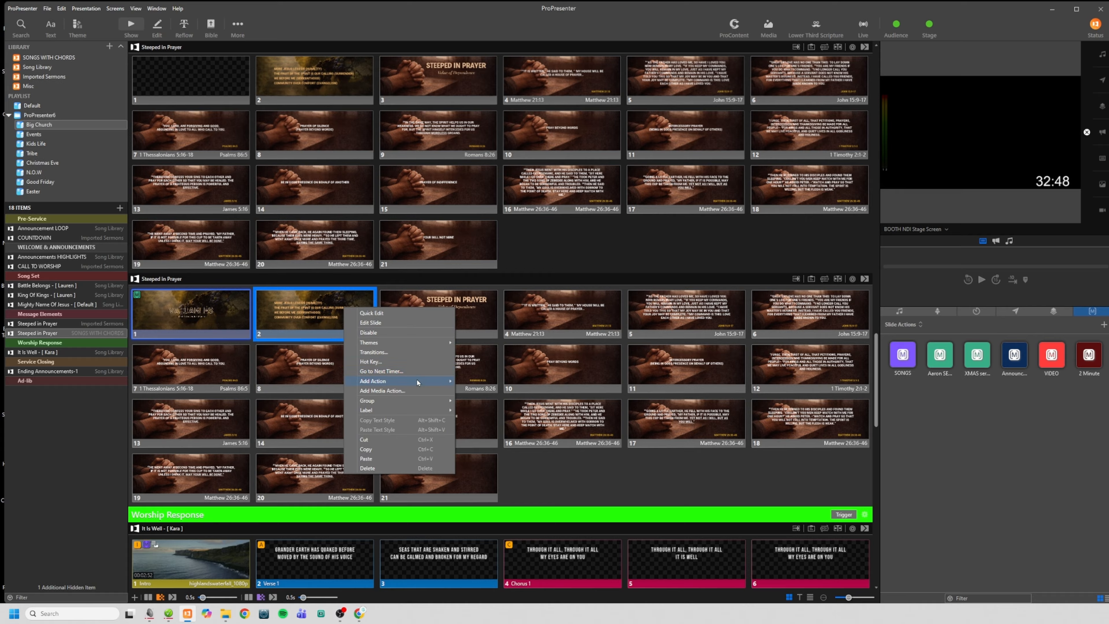
mouse_move(417, 381)
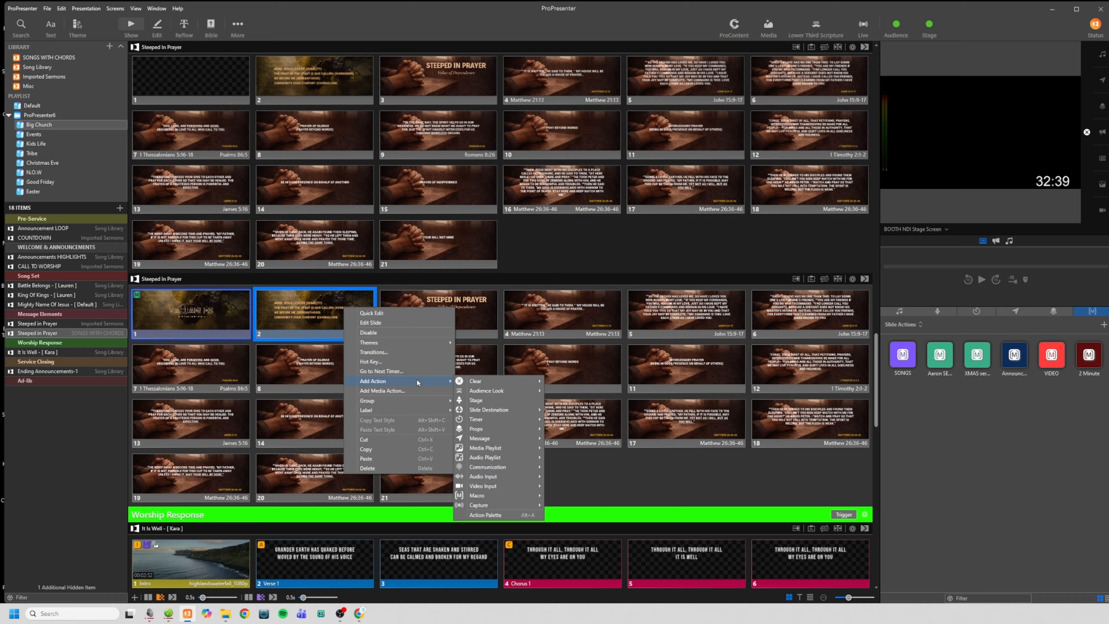
mouse_move(477, 383)
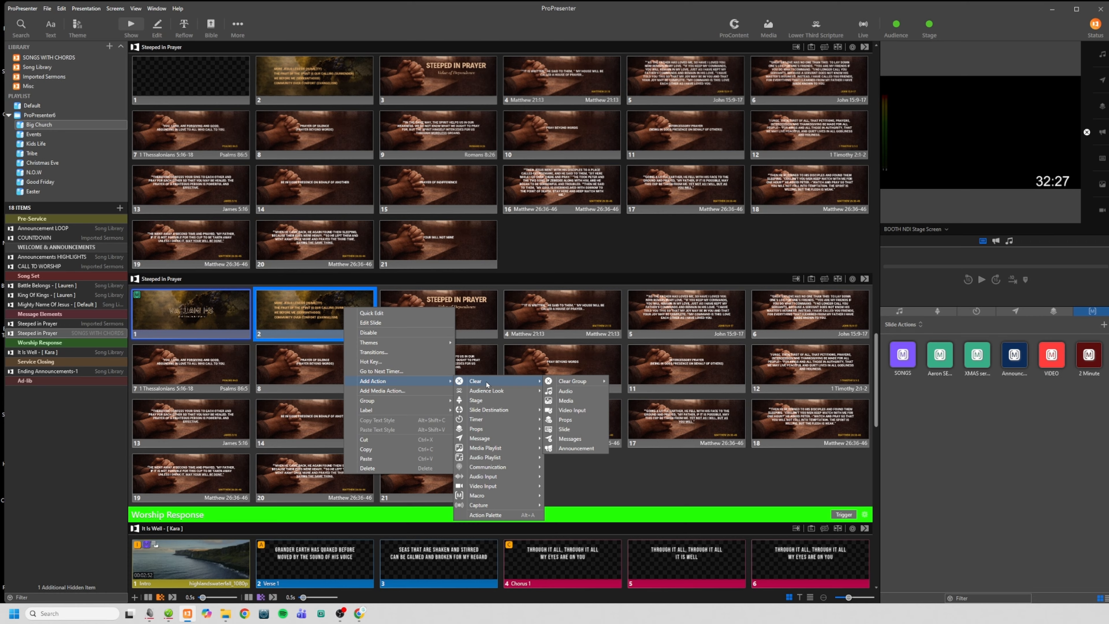
left_click(954, 431)
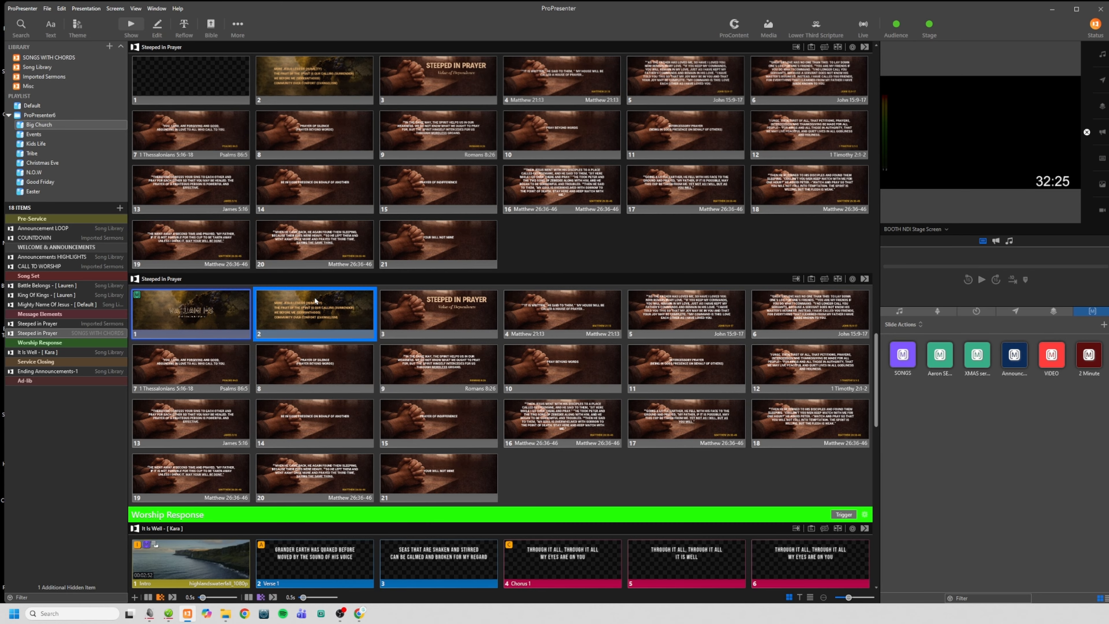
Step: Trigger the first COUNTDOWN slide, and clear only the slide layer from the live output
scroll(316, 295, "up", 15)
scroll(314, 290, "up", 10)
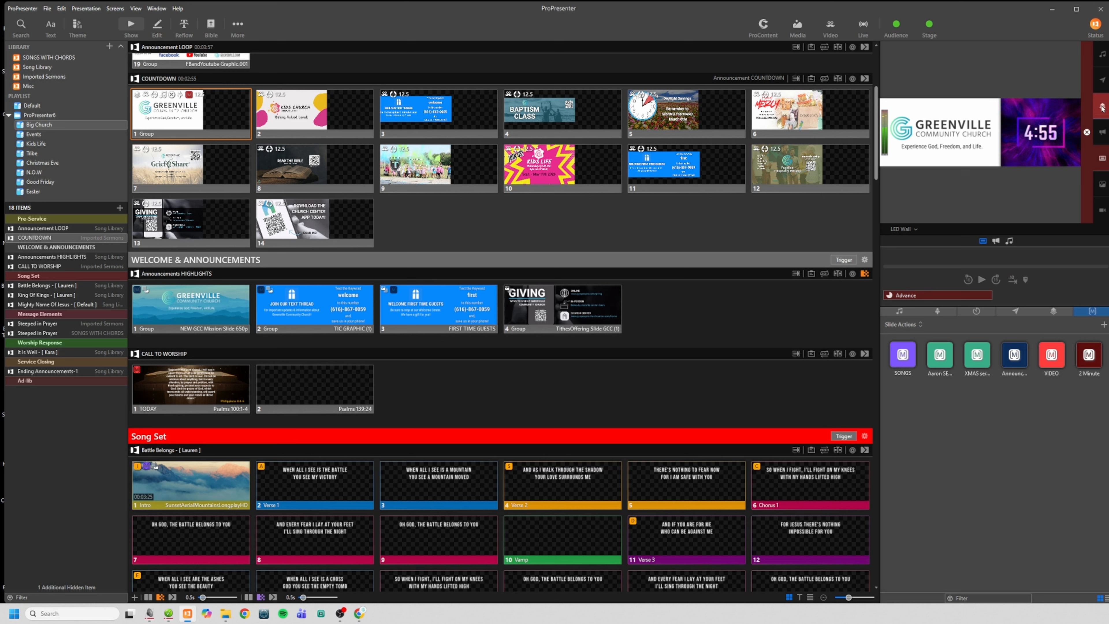
left_click(1103, 160)
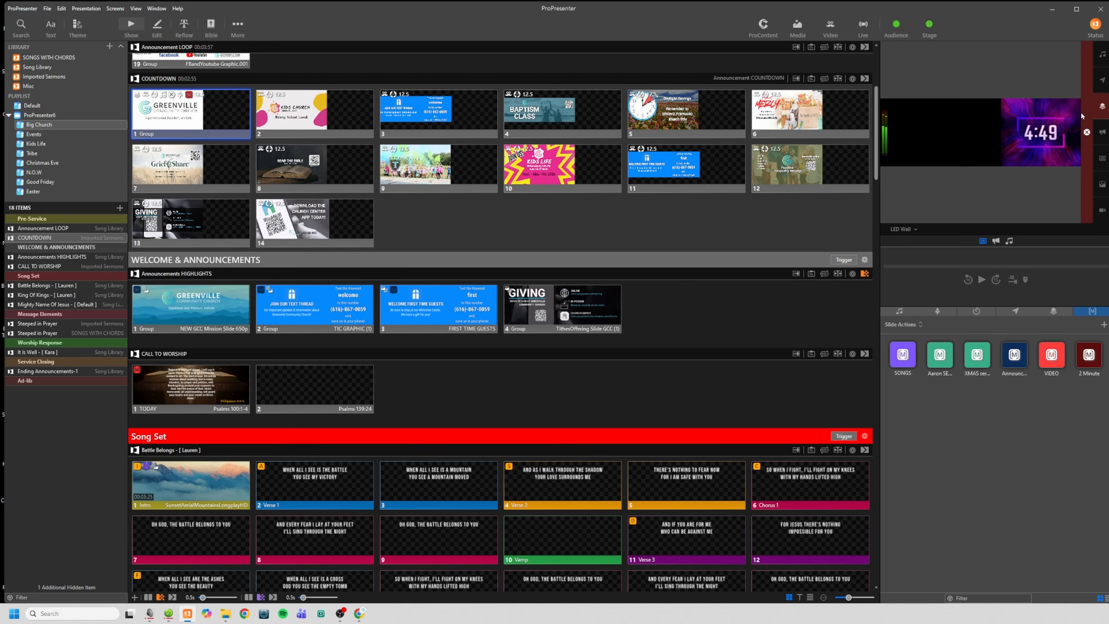
Step: Show title slide 3 of the first Steeped in Prayer presentation under Message Elements on the live output
scroll(717, 255, "down", 3)
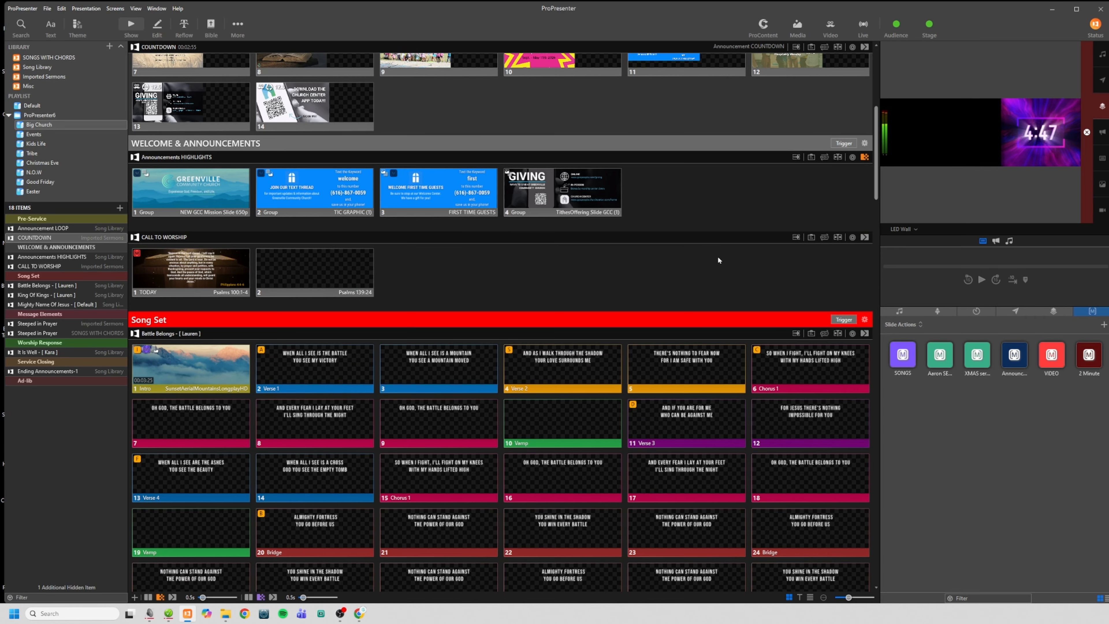
scroll(689, 237, "up", 3)
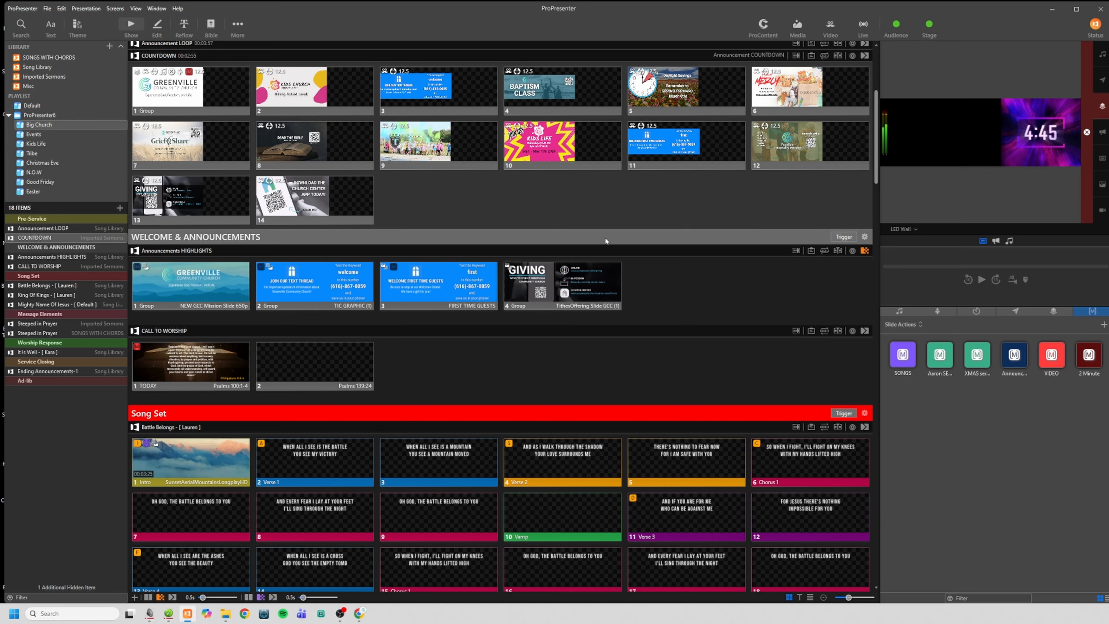
scroll(431, 222, "down", 18)
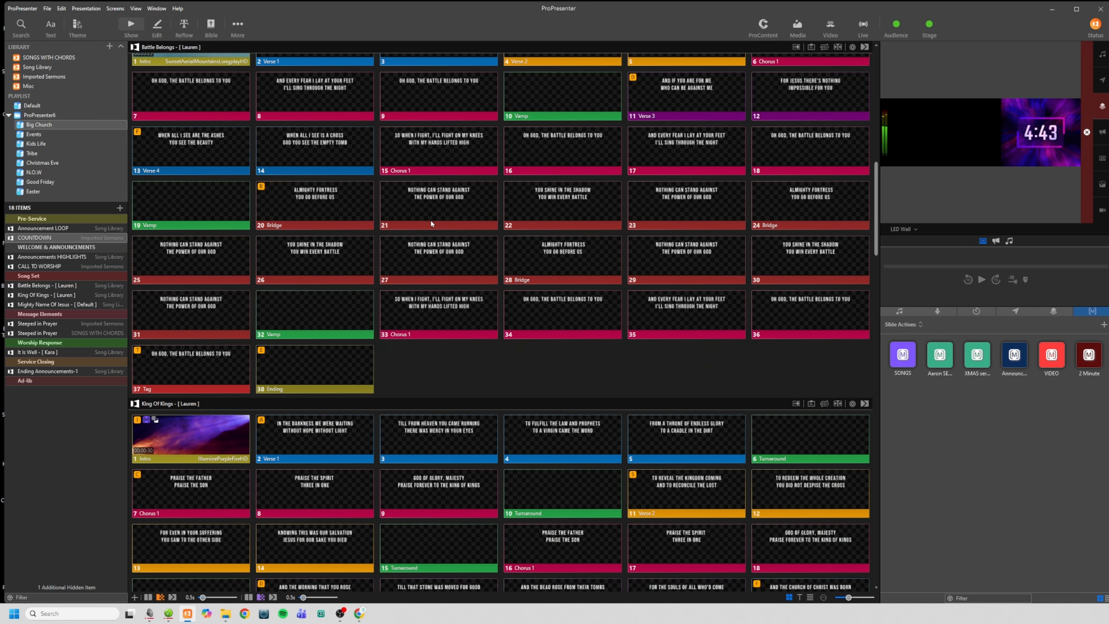
scroll(431, 222, "down", 15)
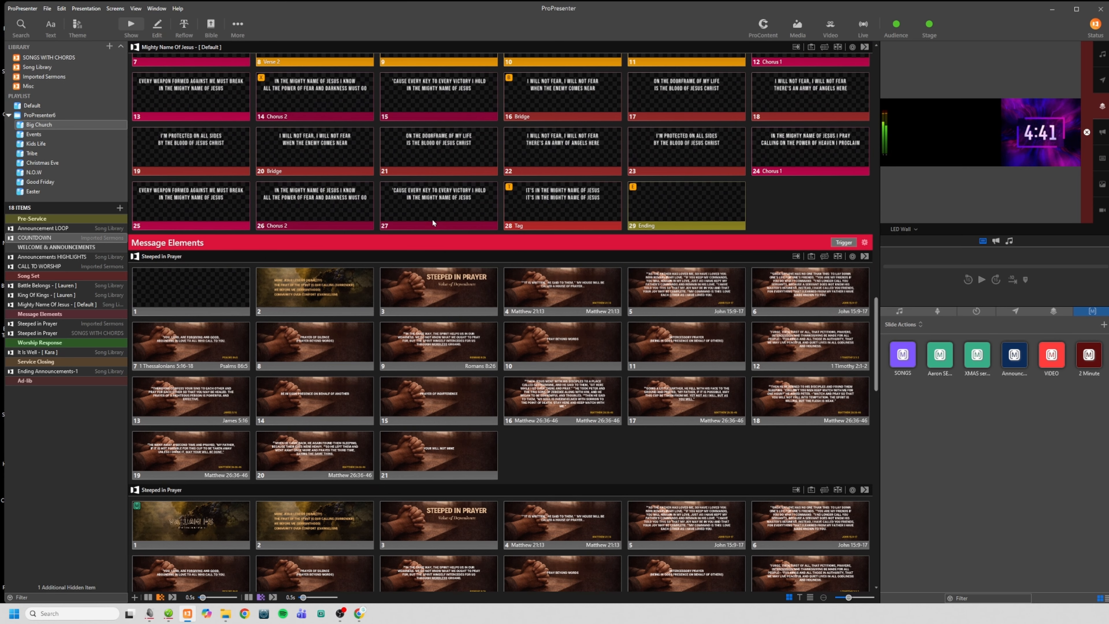
left_click(436, 286)
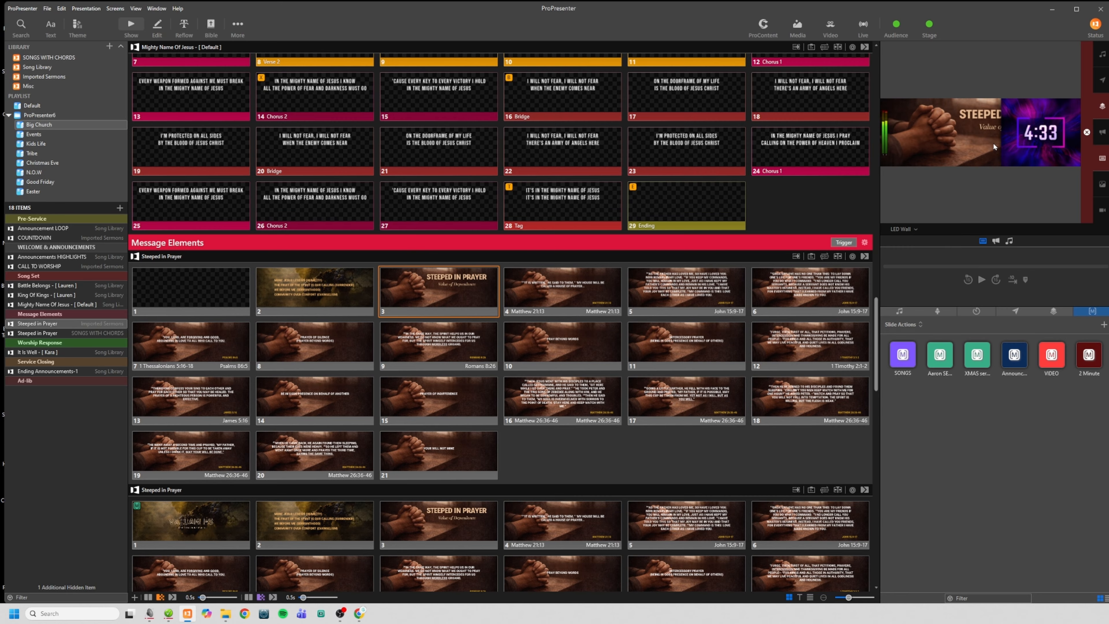
right_click(428, 301)
mouse_move(502, 373)
mouse_move(560, 375)
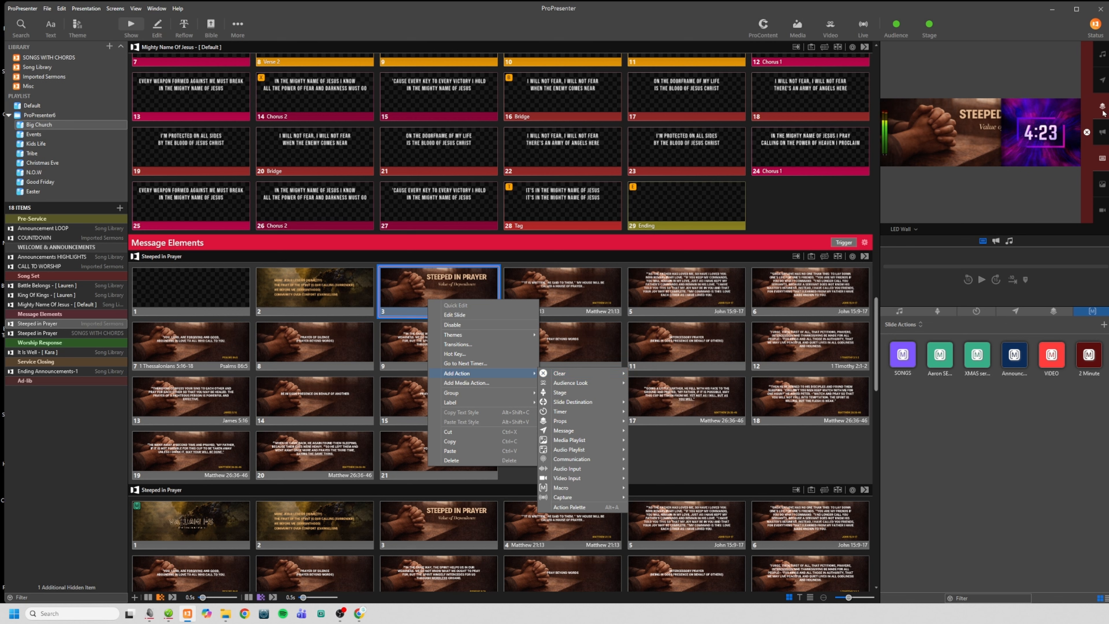
left_click(1047, 187)
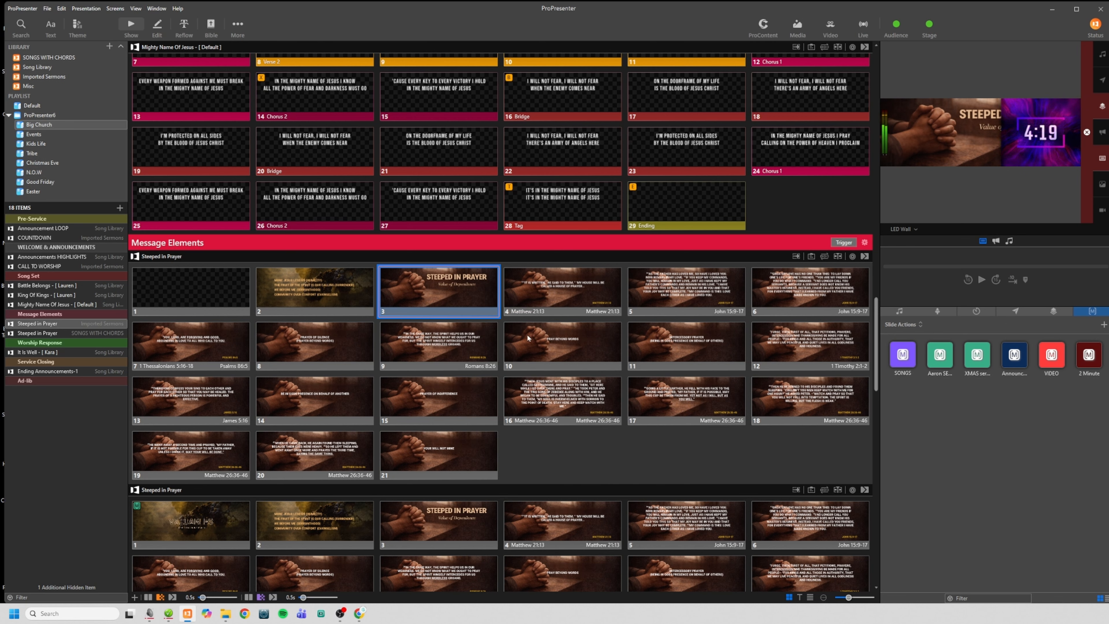
Step: Add a Props action that clears COUNTDOWN to Steeped in Prayer slide 3, and trigger the slide to test it
right_click(429, 299)
mouse_move(452, 371)
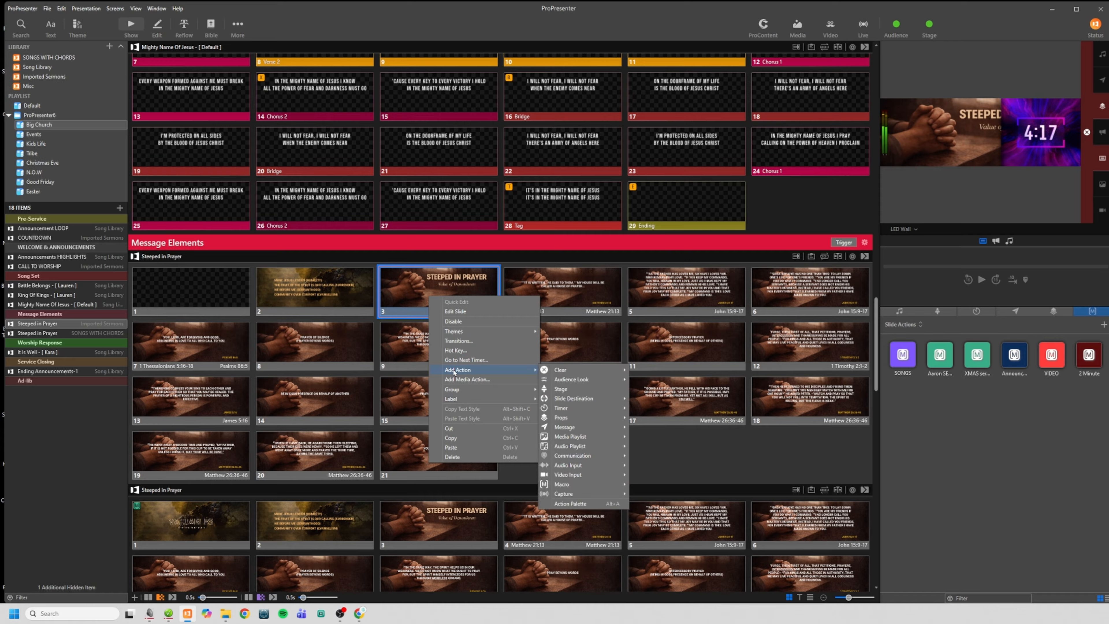
mouse_move(590, 418)
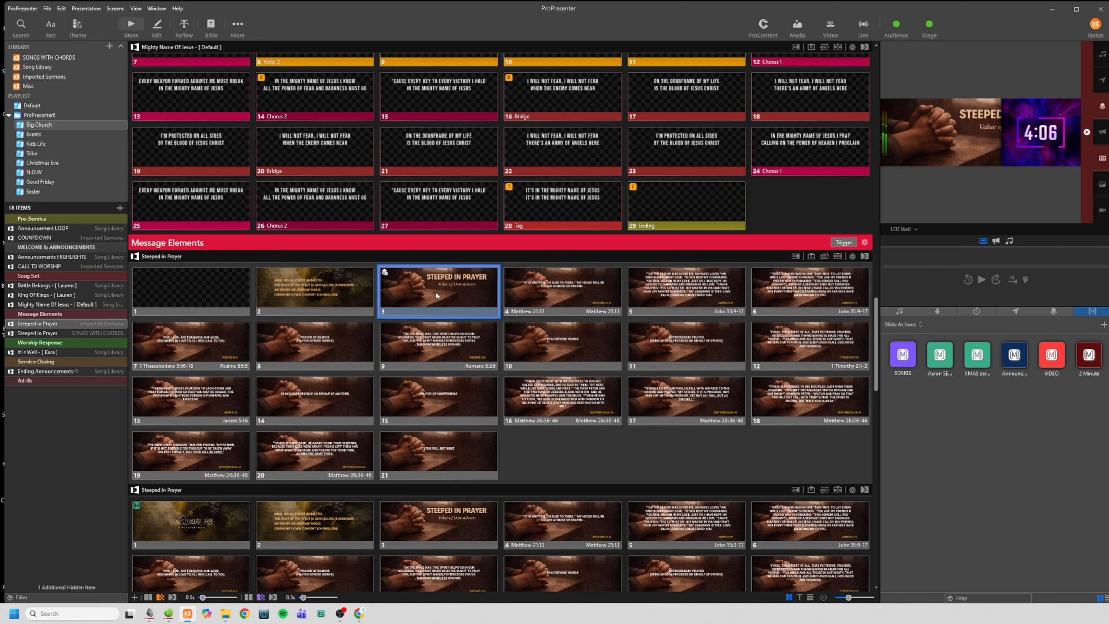
left_click(436, 296)
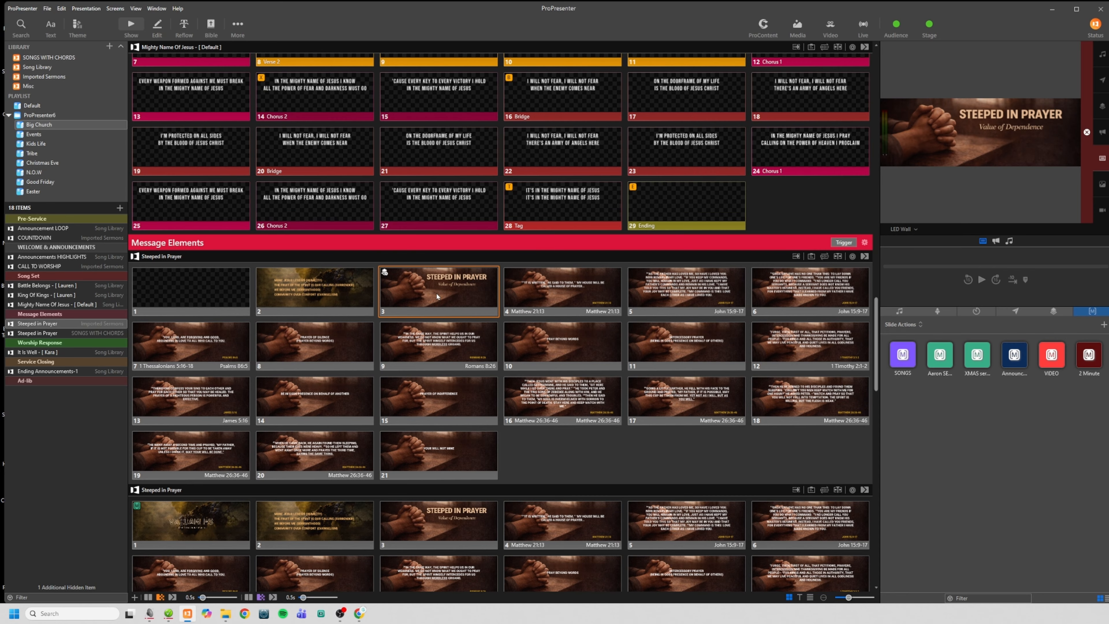
right_click(436, 295)
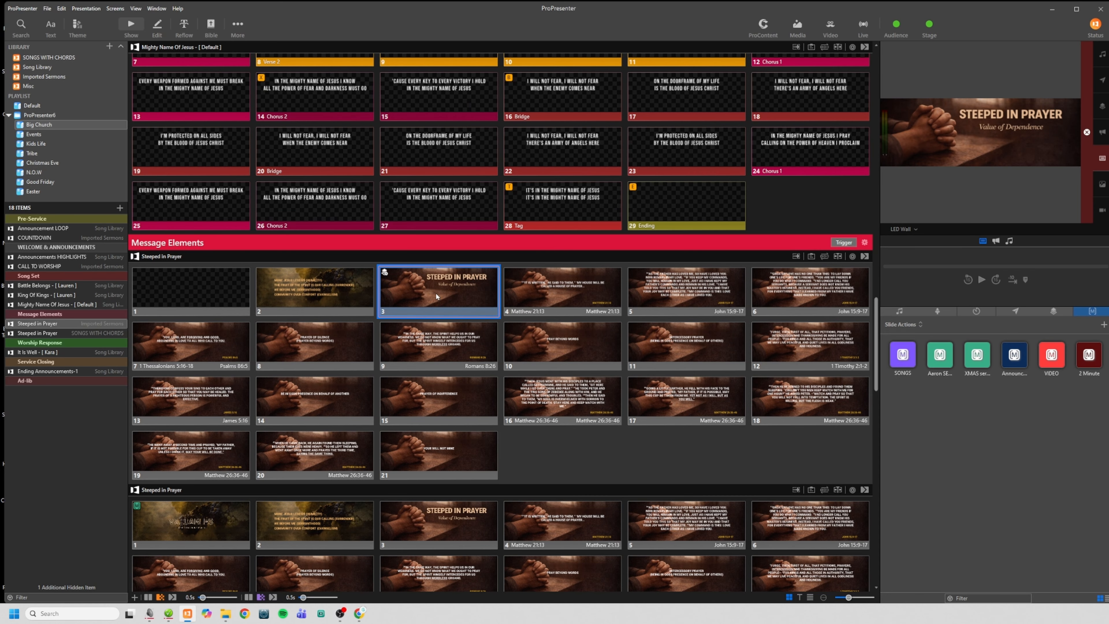
left_click(469, 251)
Step: Trigger the Intro of Mighty Name Of Jesus, and alternate its Verse 1 with Steeped in Prayer slide 2 on the live output
scroll(319, 258, "up", 1)
scroll(319, 259, "up", 5)
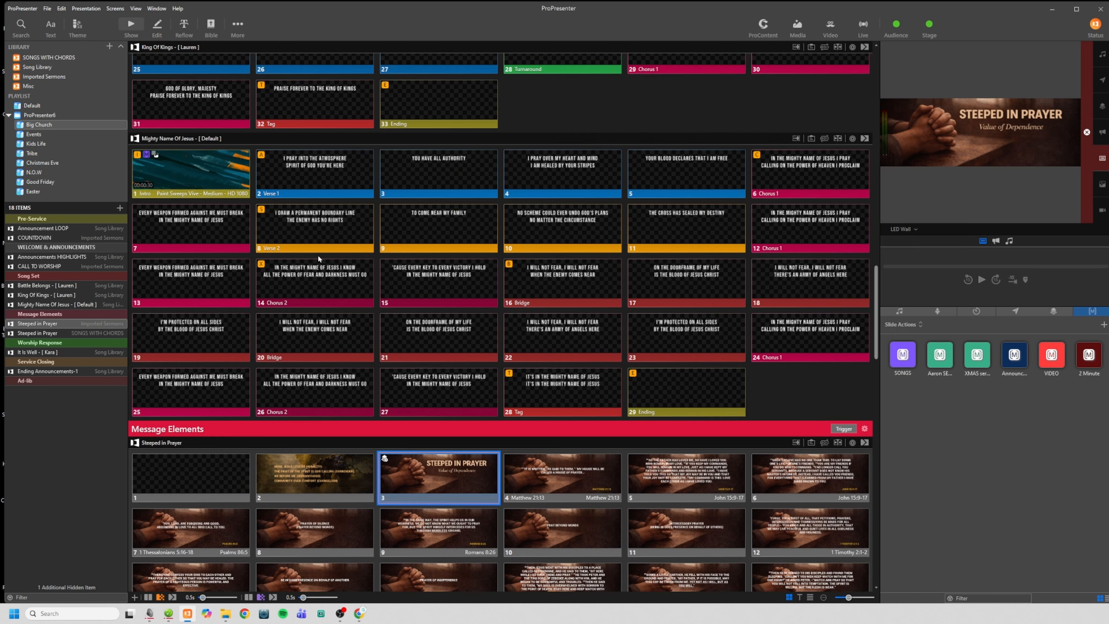
left_click(189, 266)
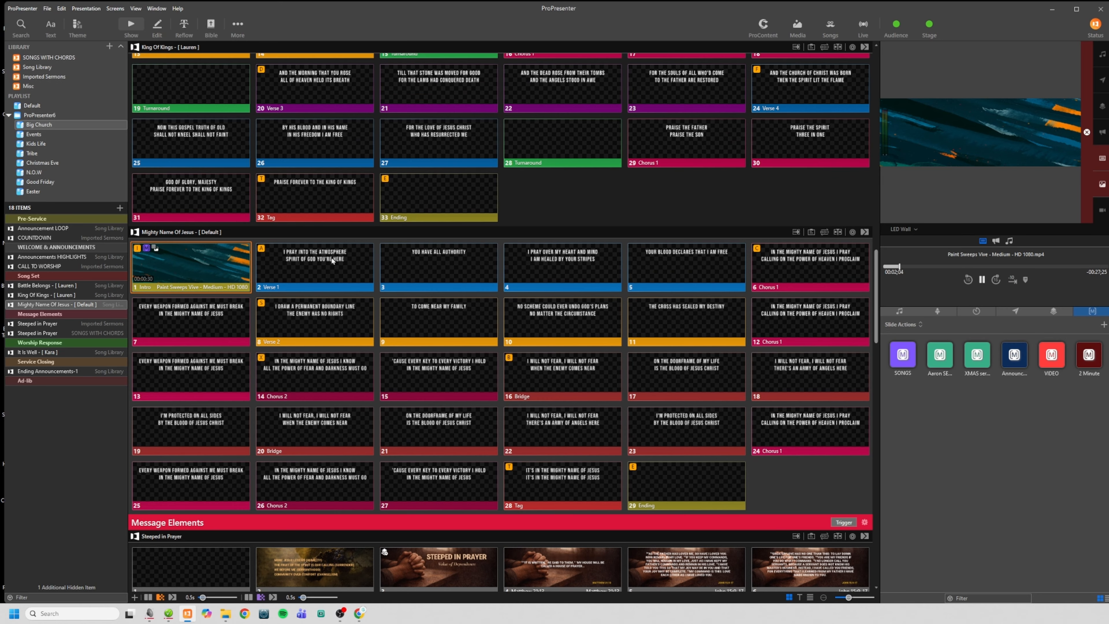
left_click(334, 260)
scroll(340, 350, "down", 2)
left_click(314, 476)
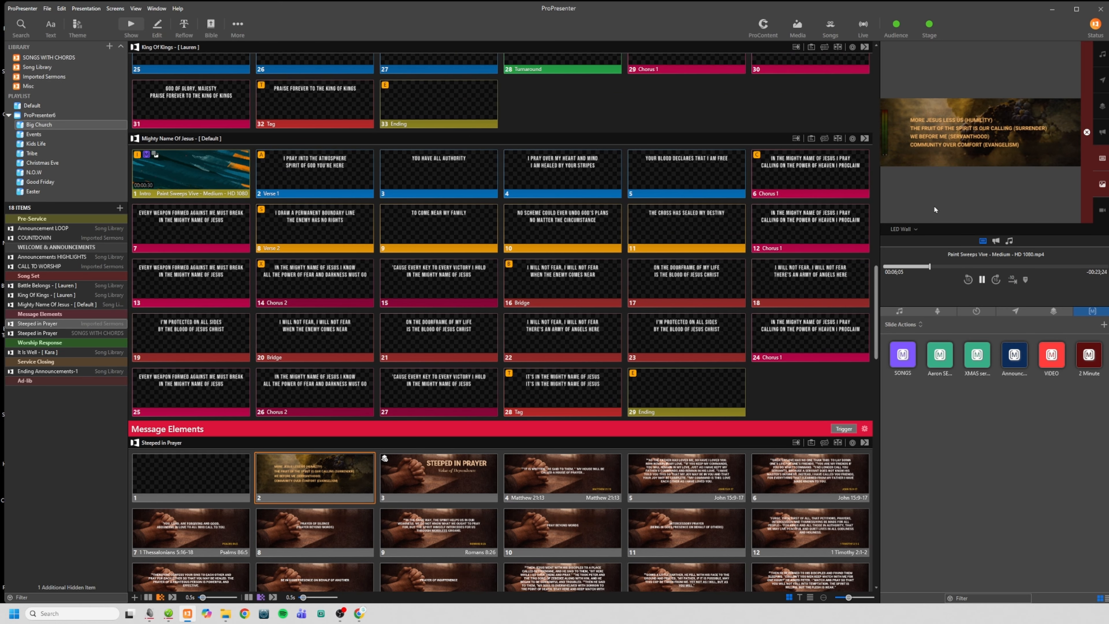
left_click(327, 179)
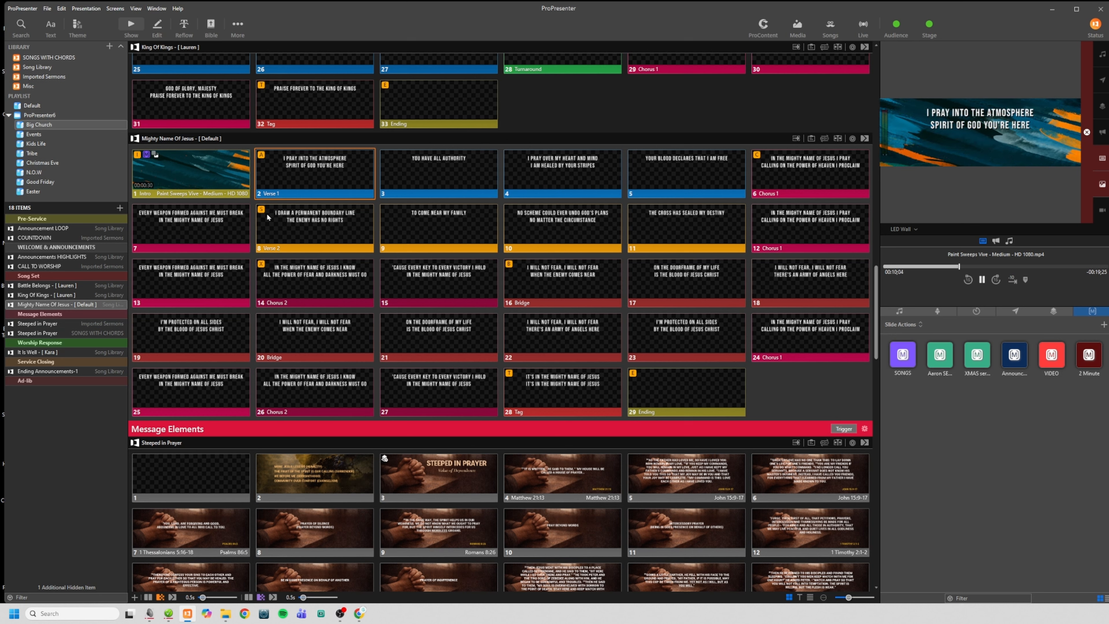
left_click(328, 477)
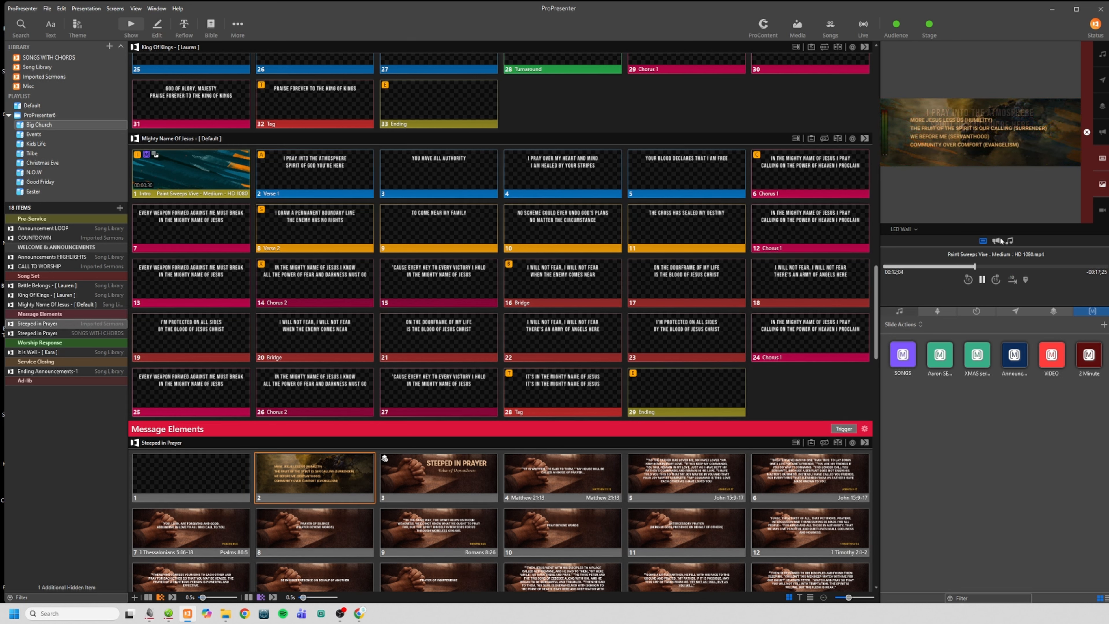
Step: Add a Clear Group action to Steeped in Prayer slide 2, and test it by triggering that slide followed by Verse 1
right_click(312, 476)
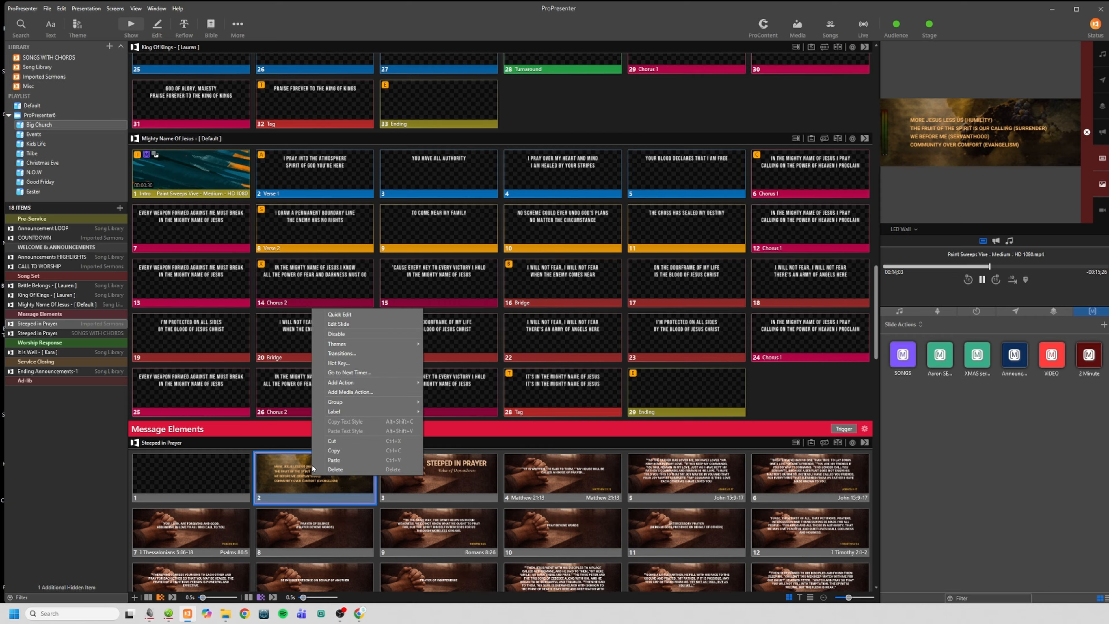
mouse_move(348, 384)
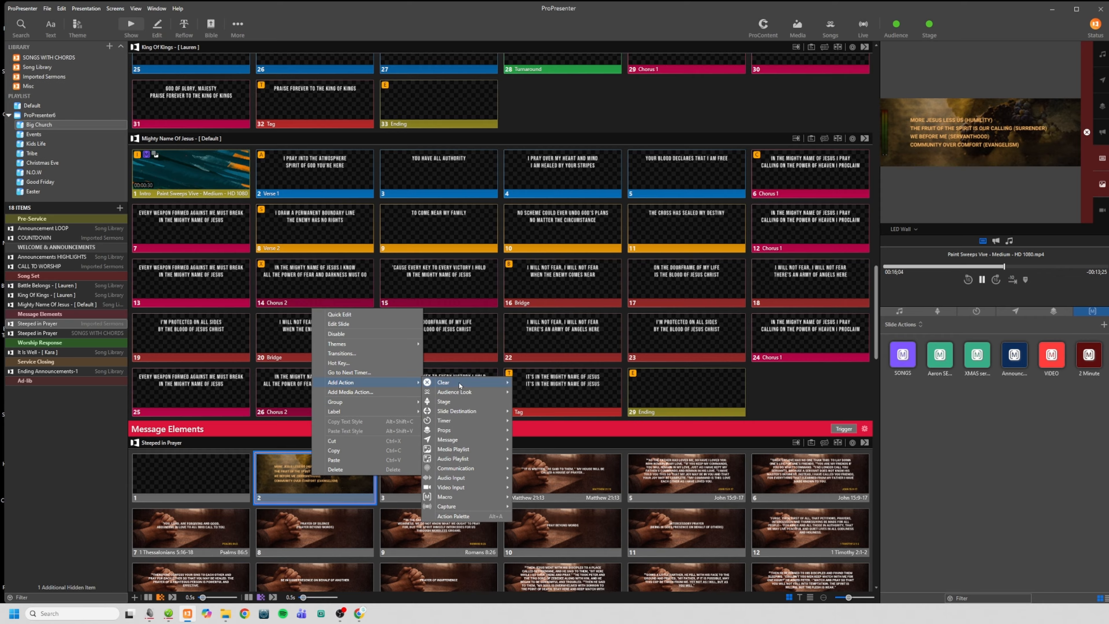
left_click(611, 385)
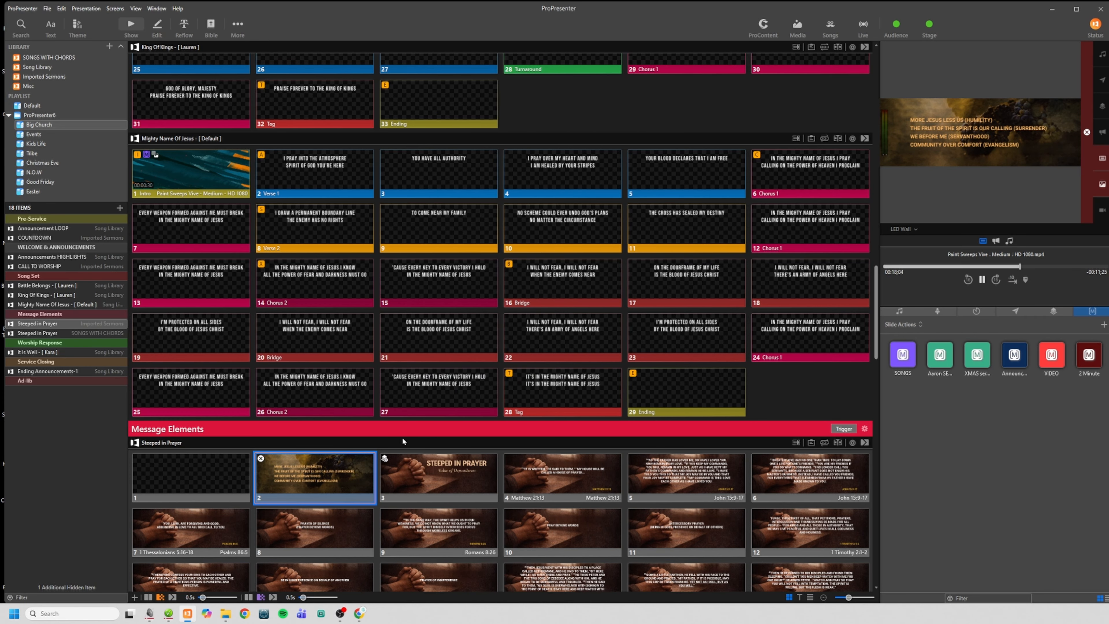
left_click(301, 489)
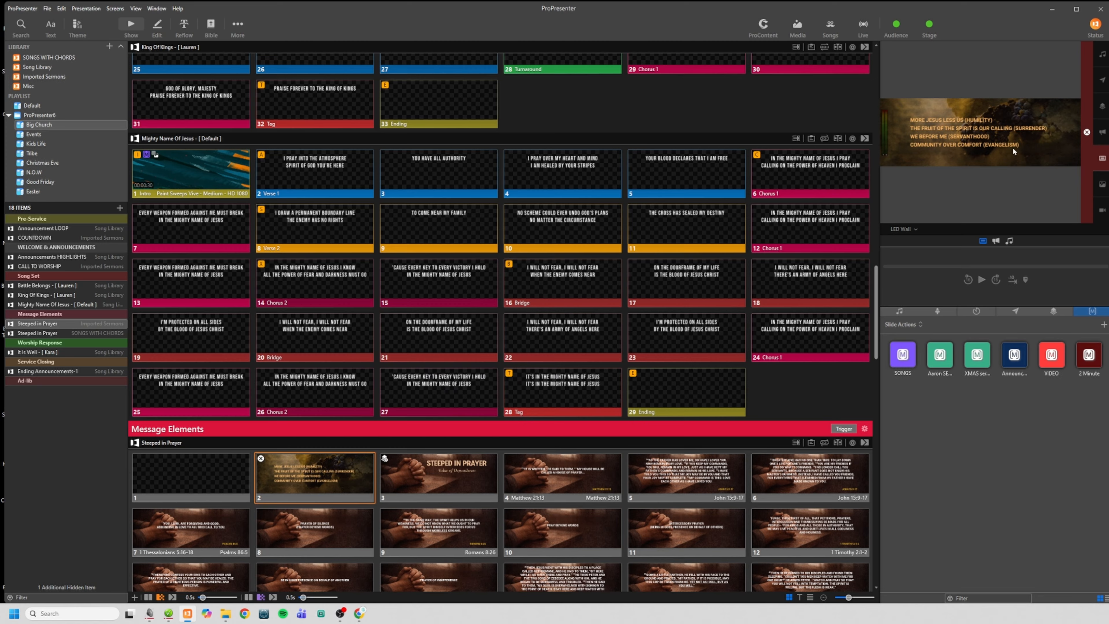
left_click(314, 186)
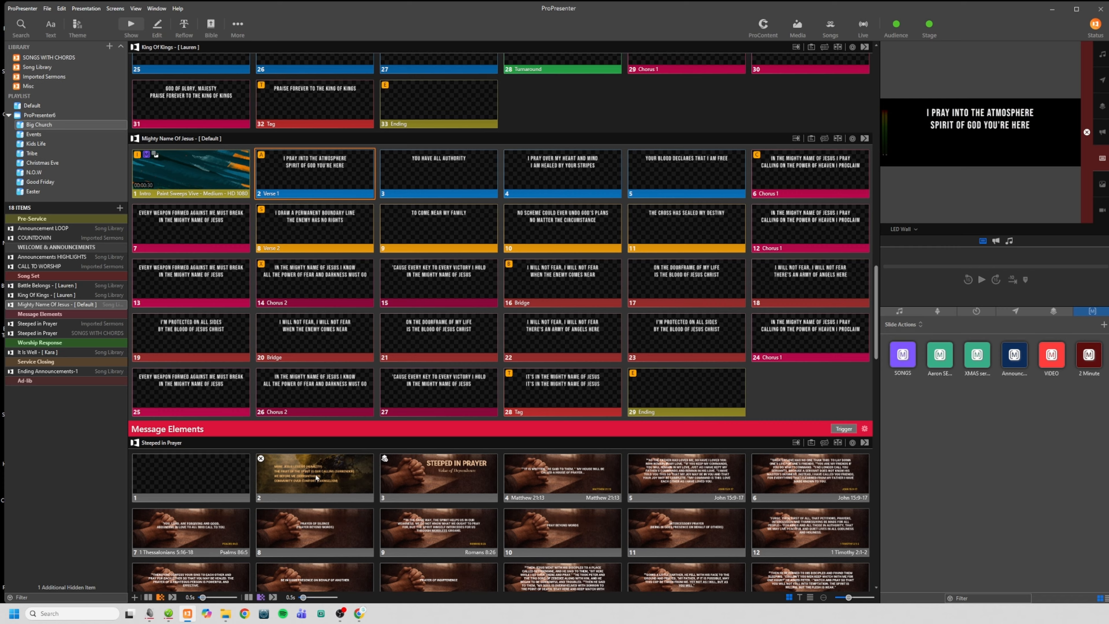
Step: Remove the Clear Group action from Steeped in Prayer slide 2 and the COUNTDOWN action from slide 3
left_click(295, 464)
right_click(294, 468)
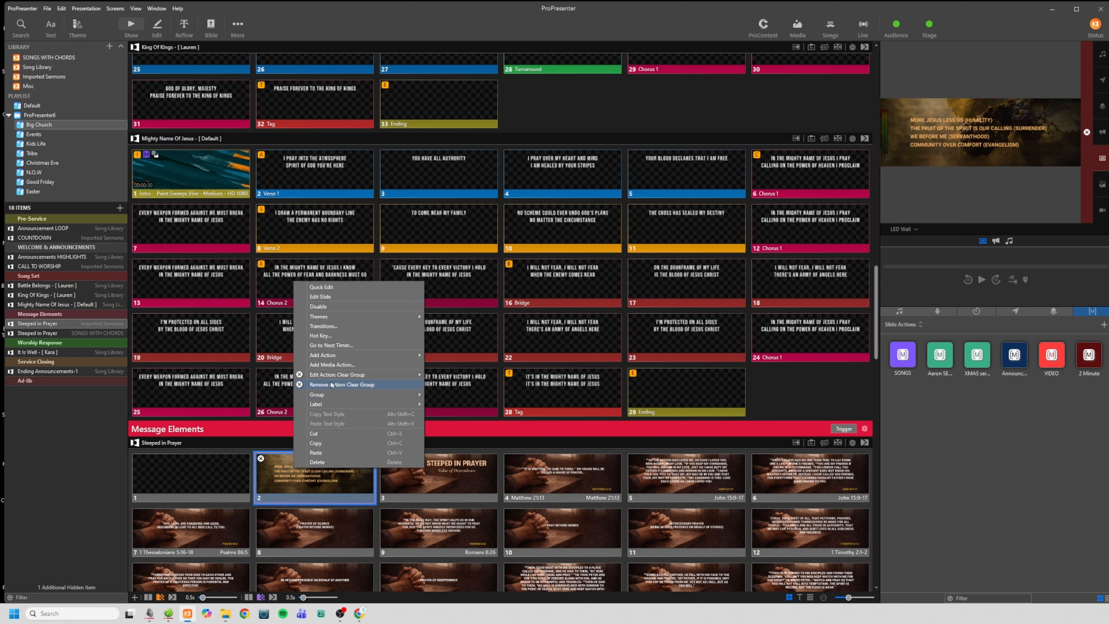
mouse_move(338, 376)
left_click(442, 378)
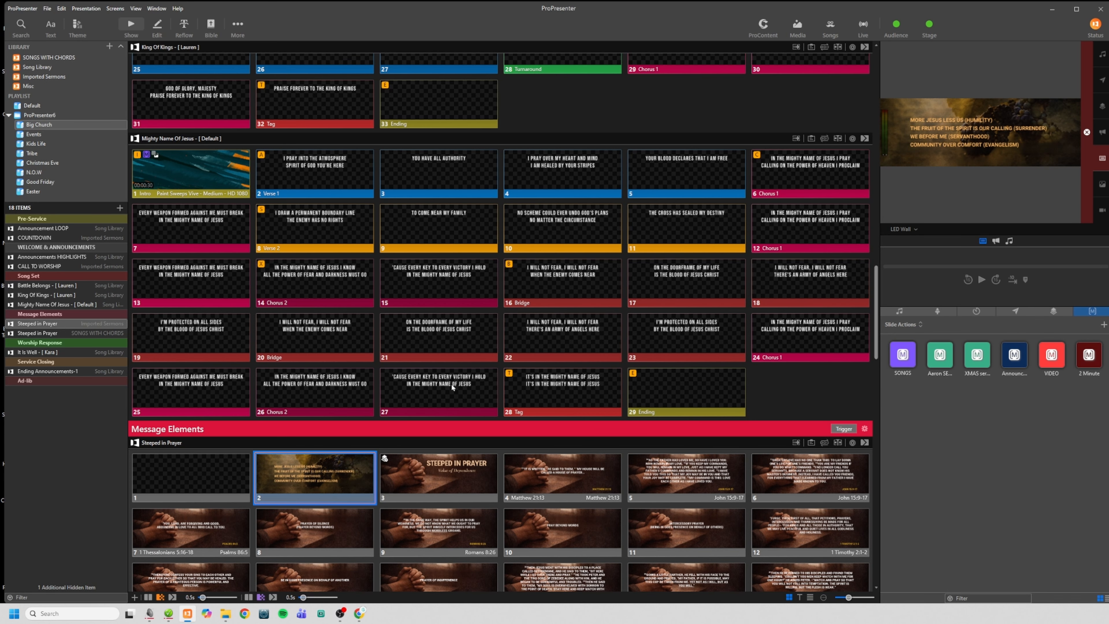
right_click(441, 471)
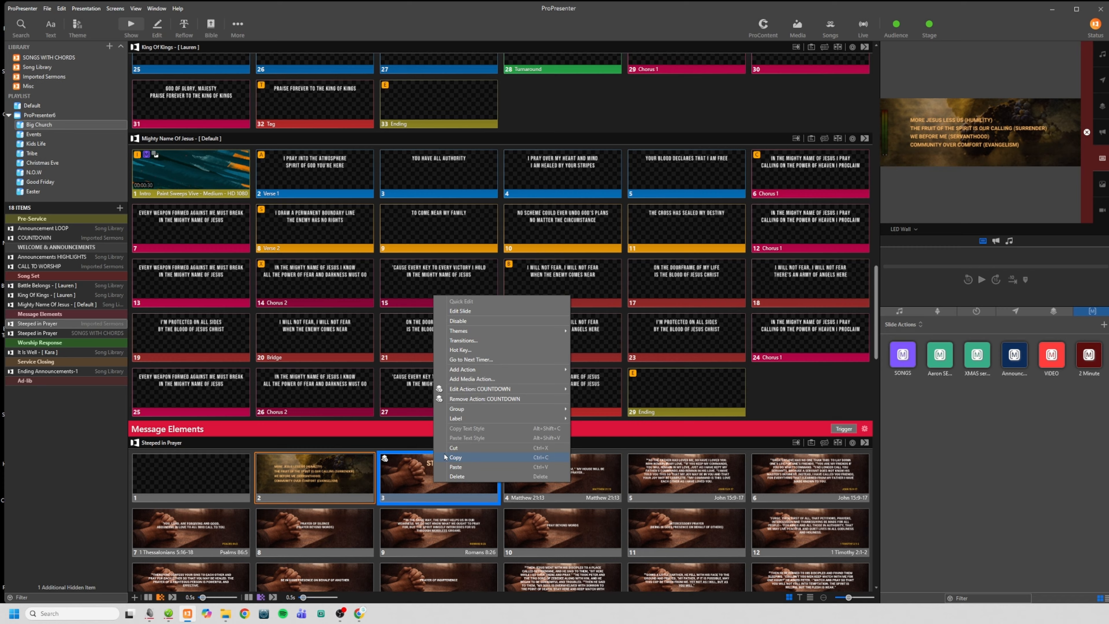
left_click(465, 399)
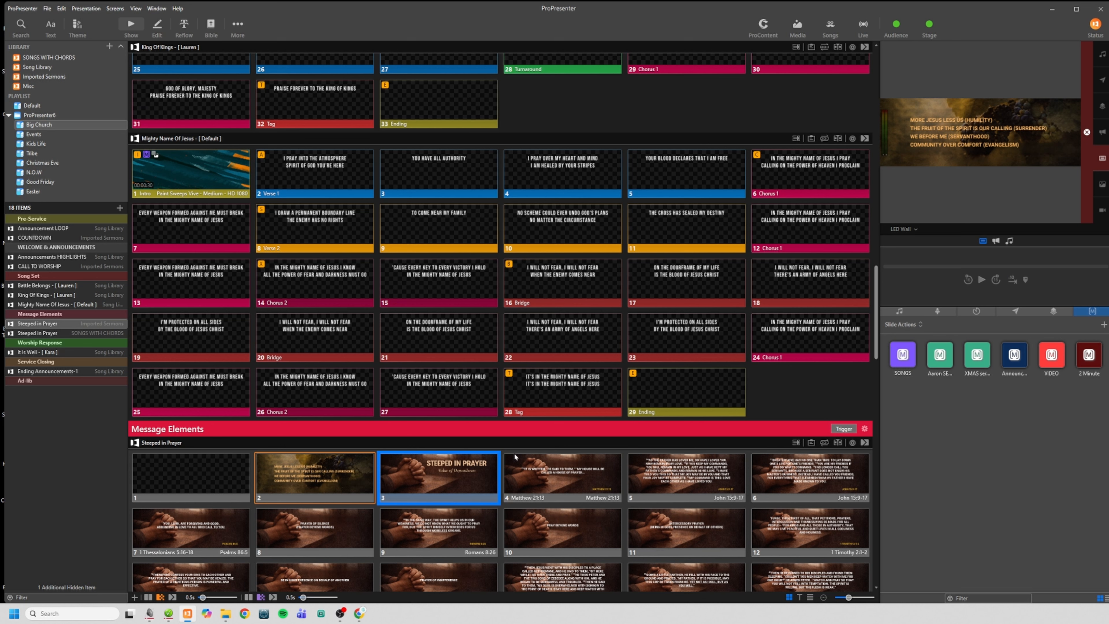
Step: Examine the Audience Look choices that can be added as an action to Steeped in Prayer slide 3
right_click(431, 466)
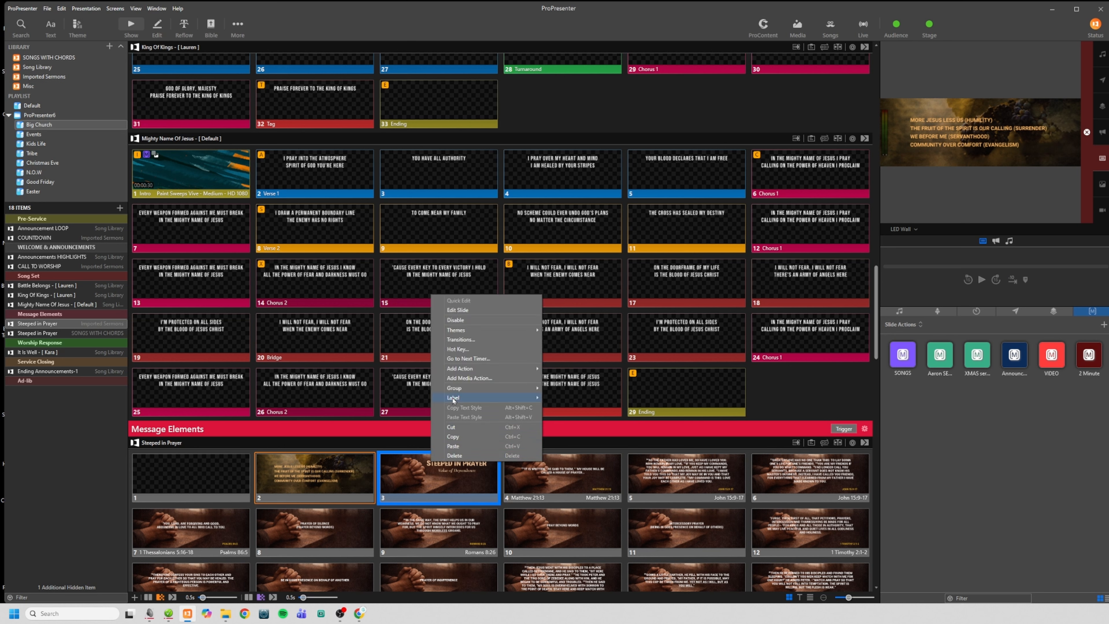
mouse_move(466, 369)
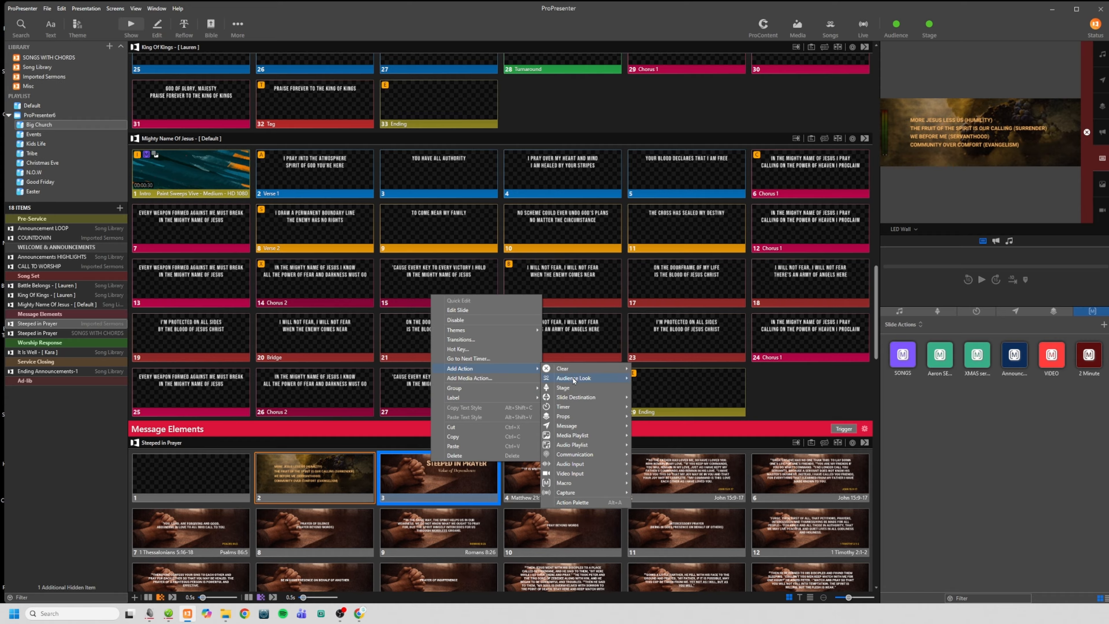
mouse_move(575, 379)
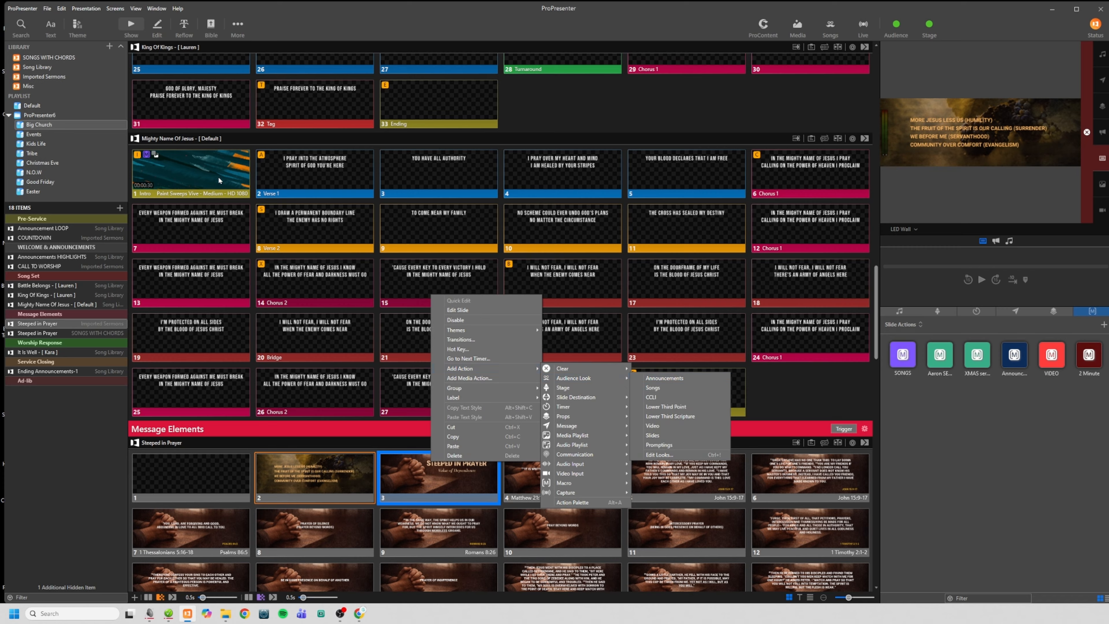
left_click(215, 139)
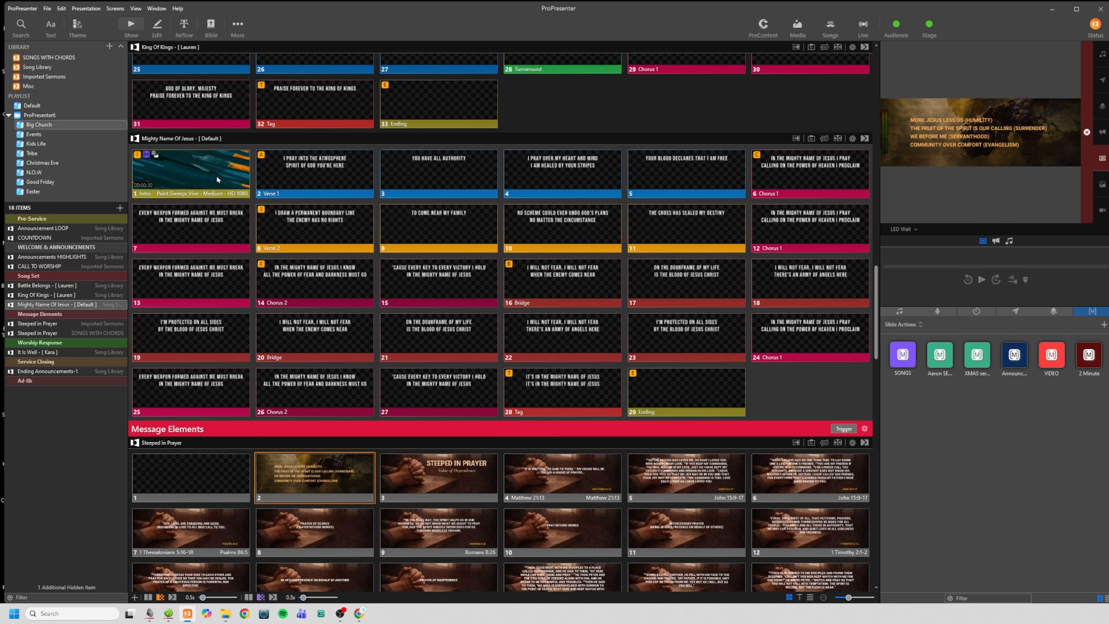
Step: Remove the SONGS action from the Intro slide of Mighty Name Of Jesus, keeping its Paint Sweeps background media action
right_click(217, 176)
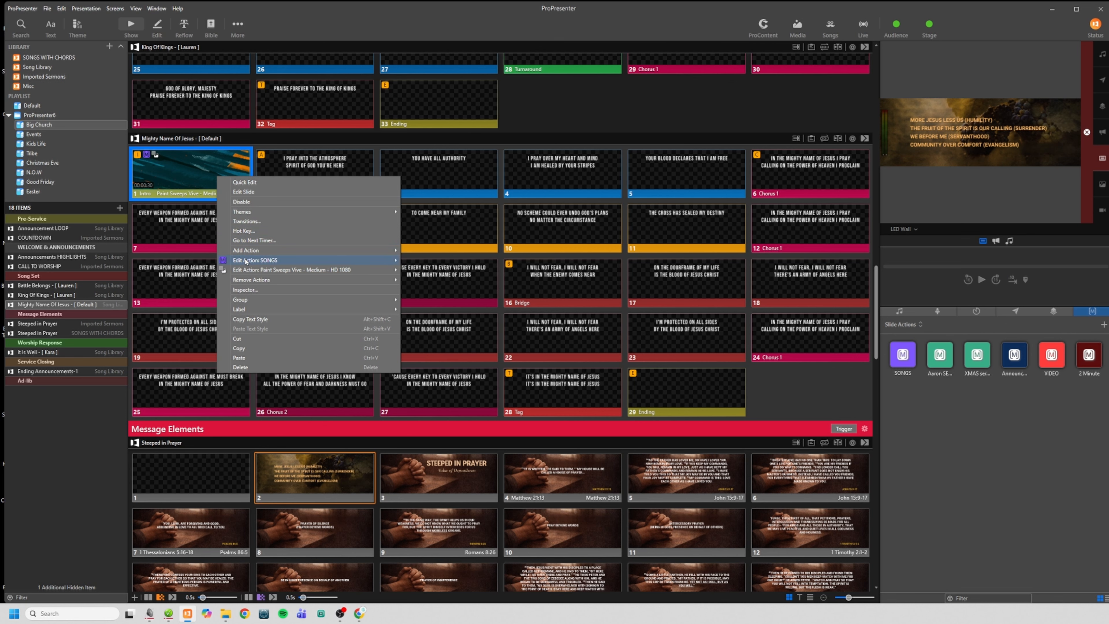
mouse_move(252, 281)
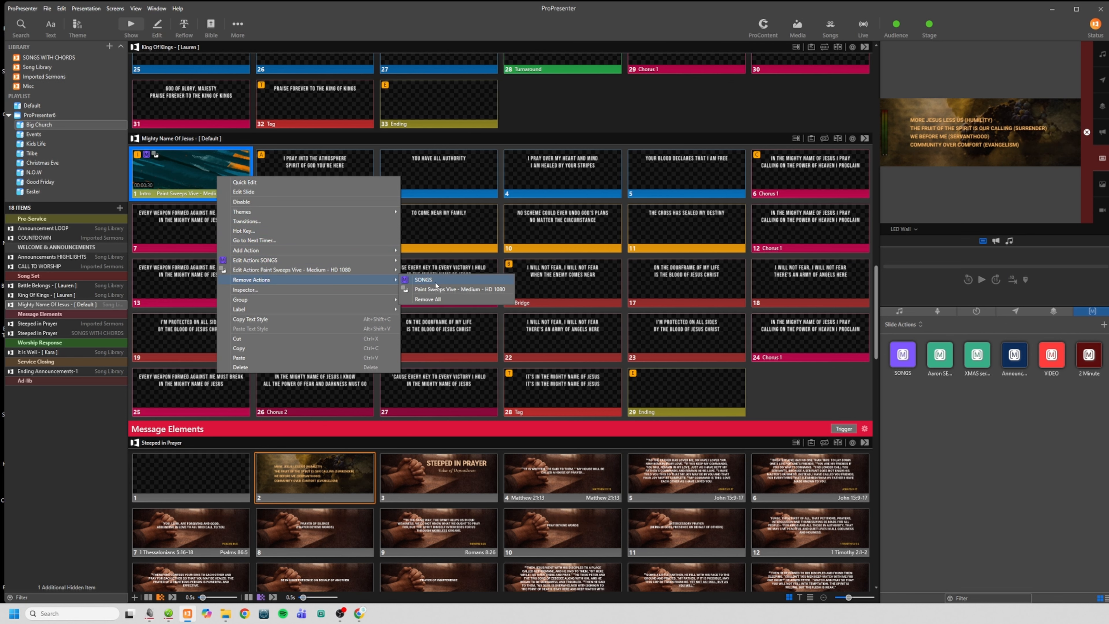
left_click(439, 298)
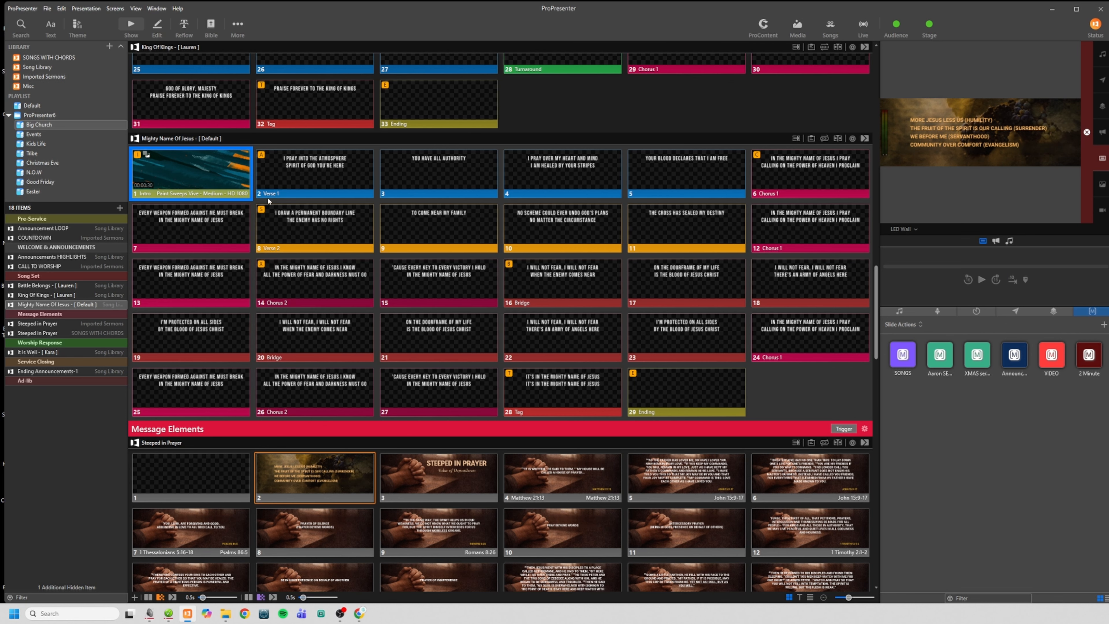
Step: Clear the live output and switch the output preview to the Key Fill screen
scroll(234, 208, "up", 2)
left_click(1087, 132)
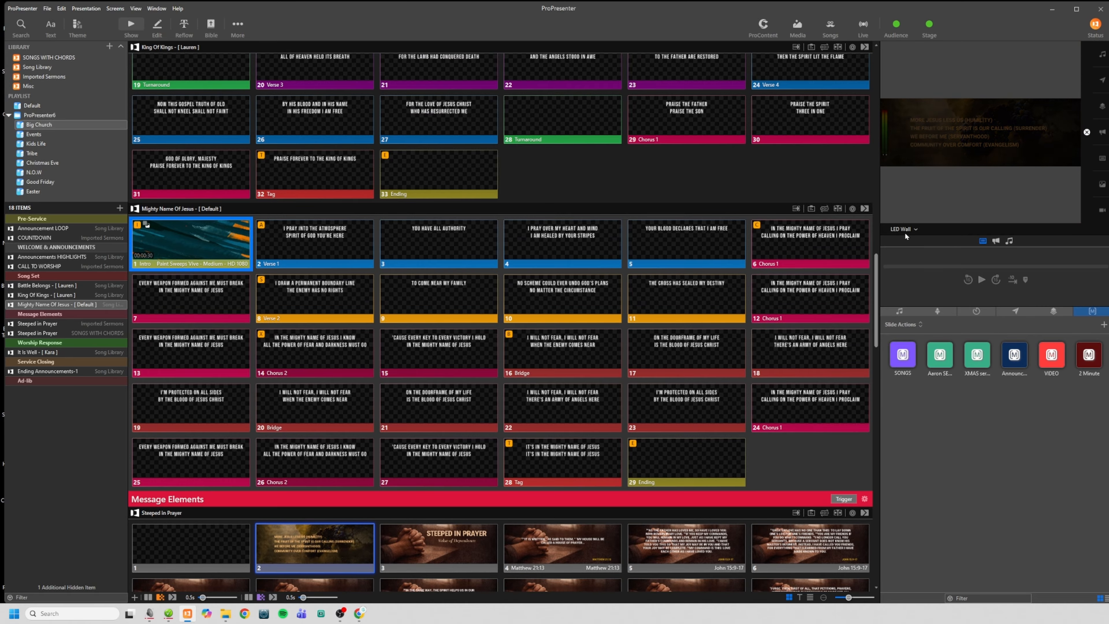
left_click(903, 229)
left_click(908, 259)
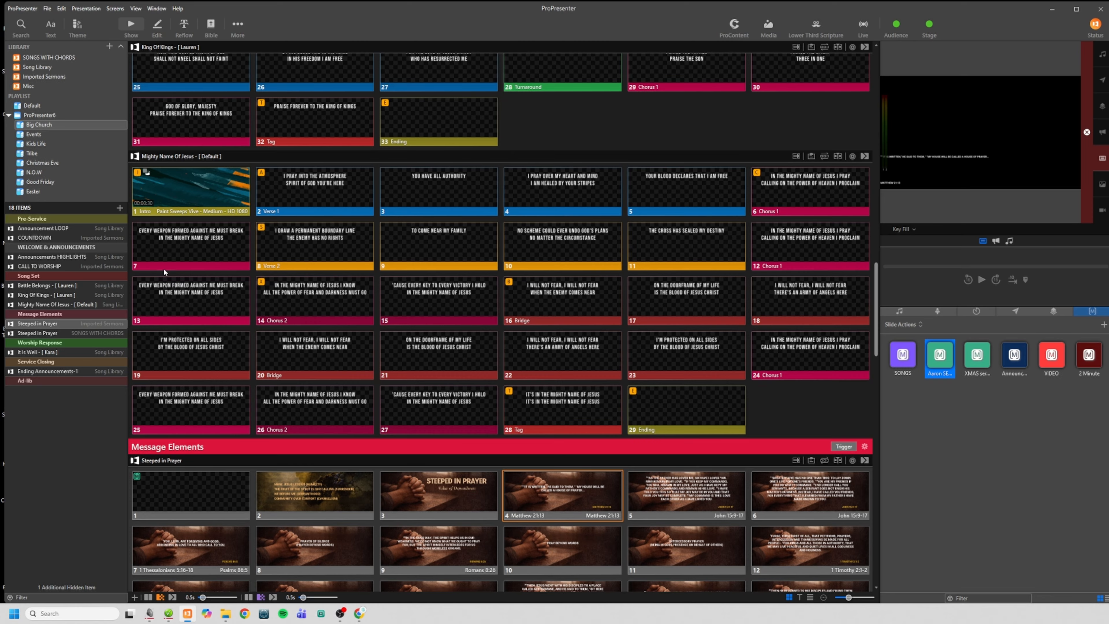
Step: Trigger the Intro and Verse 1 of Mighty Name Of Jesus while comparing the LED Wall and Key Fill previews
left_click(177, 190)
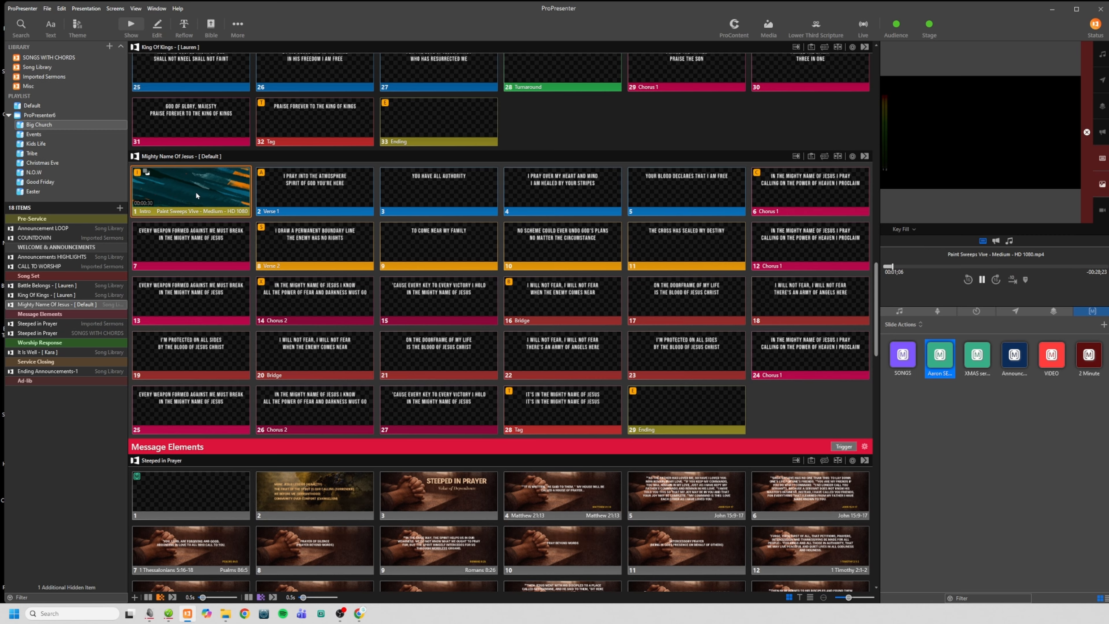
left_click(908, 229)
left_click(911, 250)
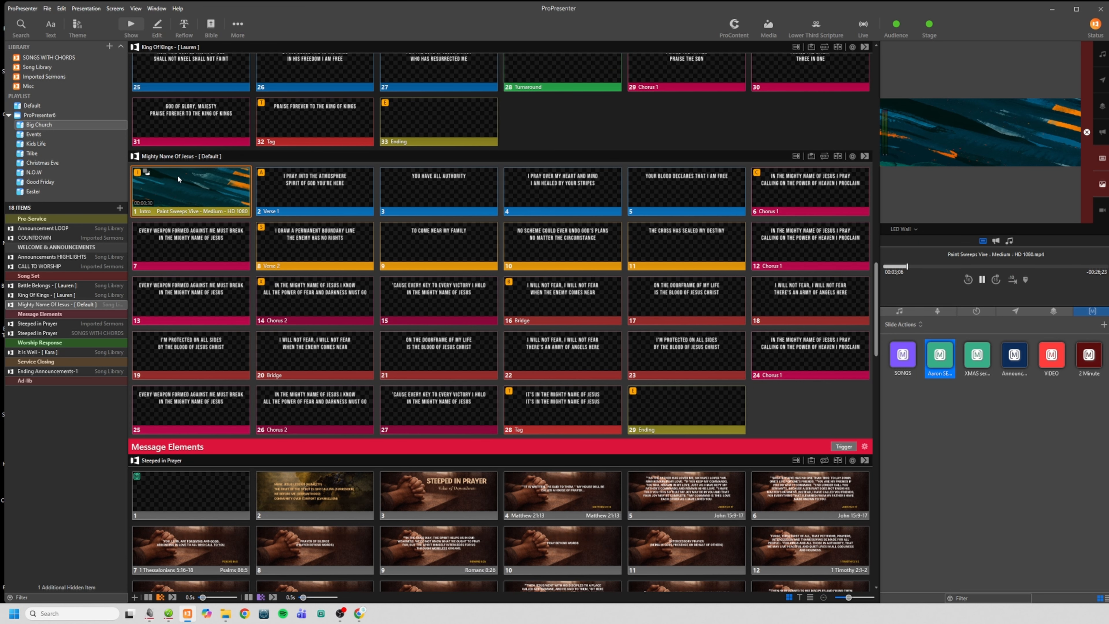
left_click(332, 196)
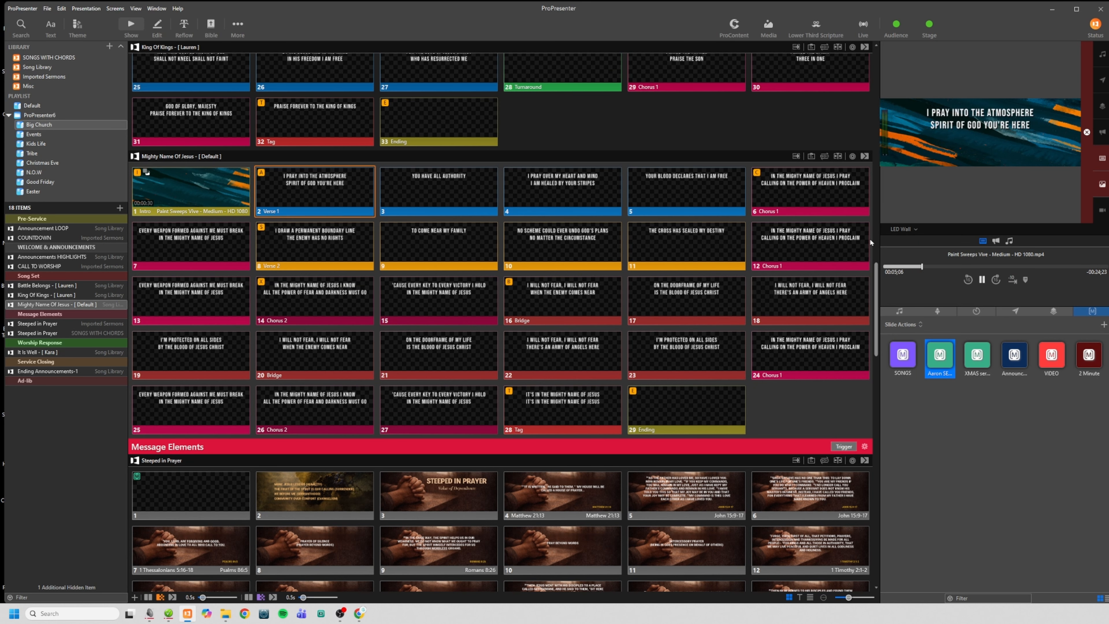
left_click(904, 229)
left_click(924, 251)
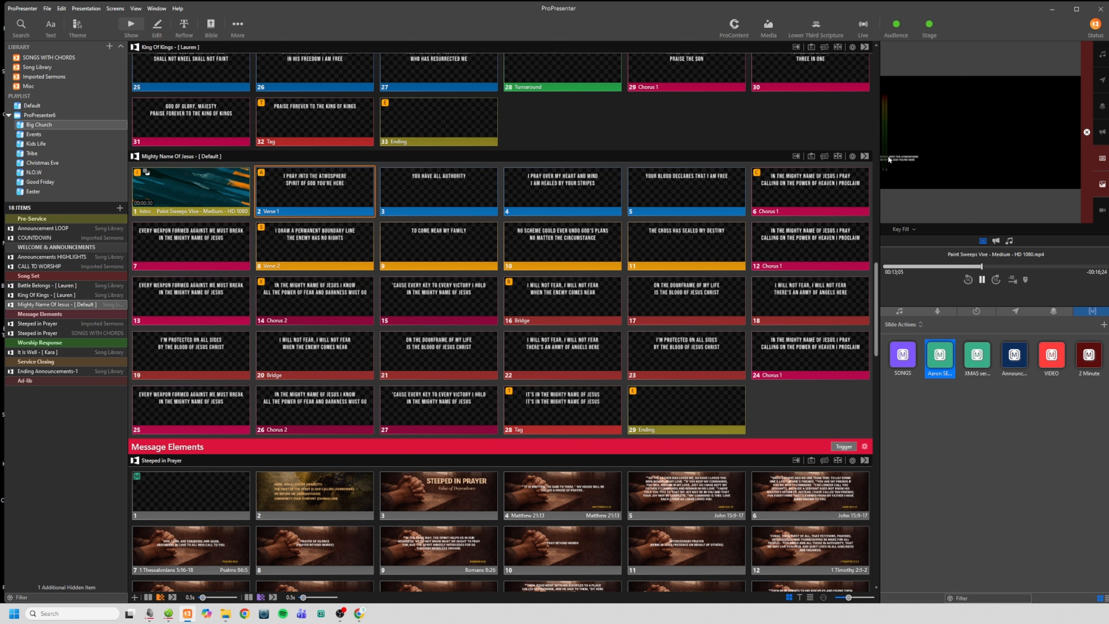
Step: Examine the actions contained in the SONGS macro, including its Audience Look choices
right_click(200, 197)
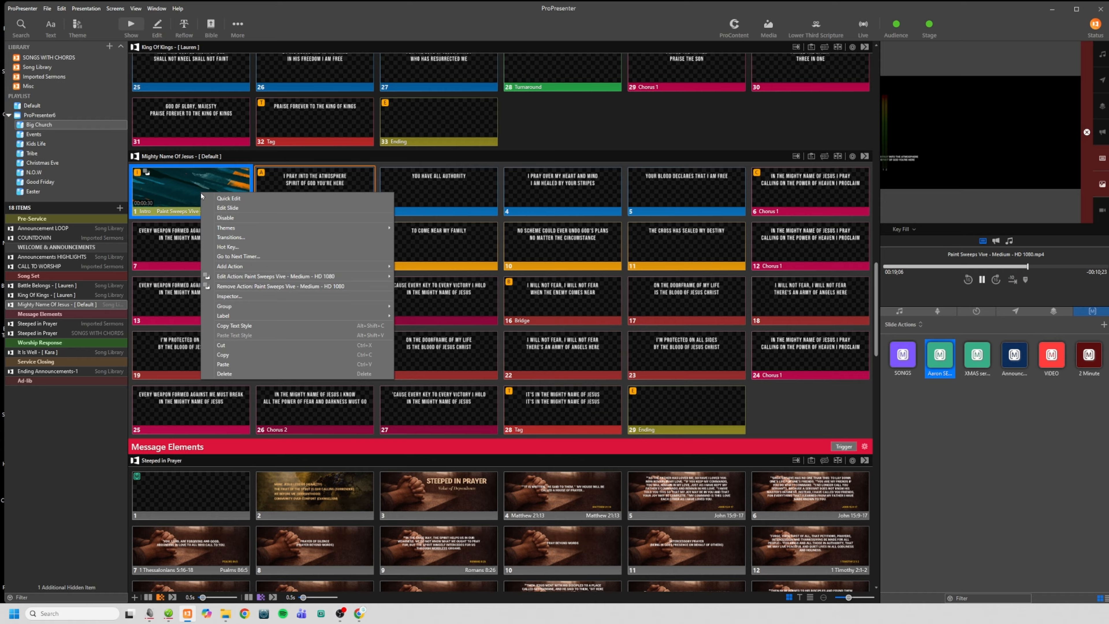
left_click(903, 408)
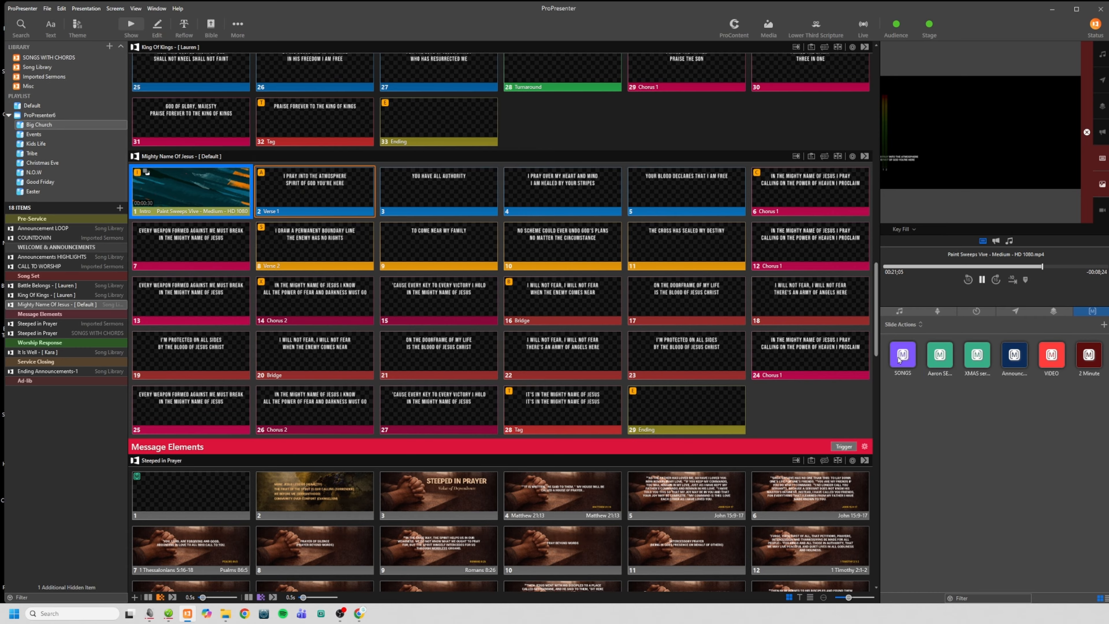
right_click(895, 365)
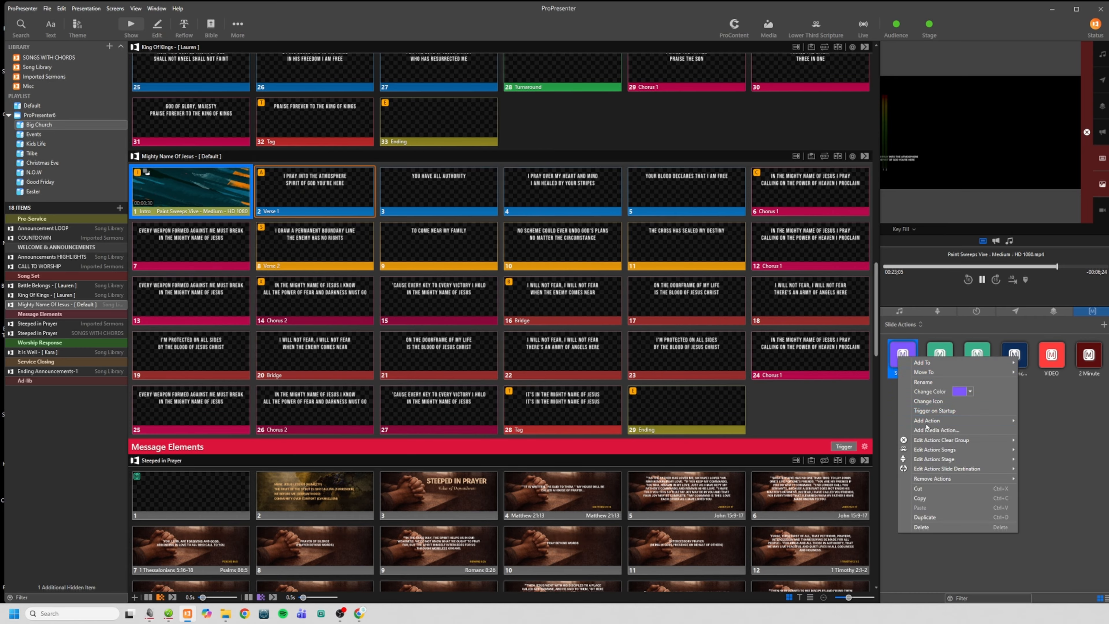
mouse_move(948, 453)
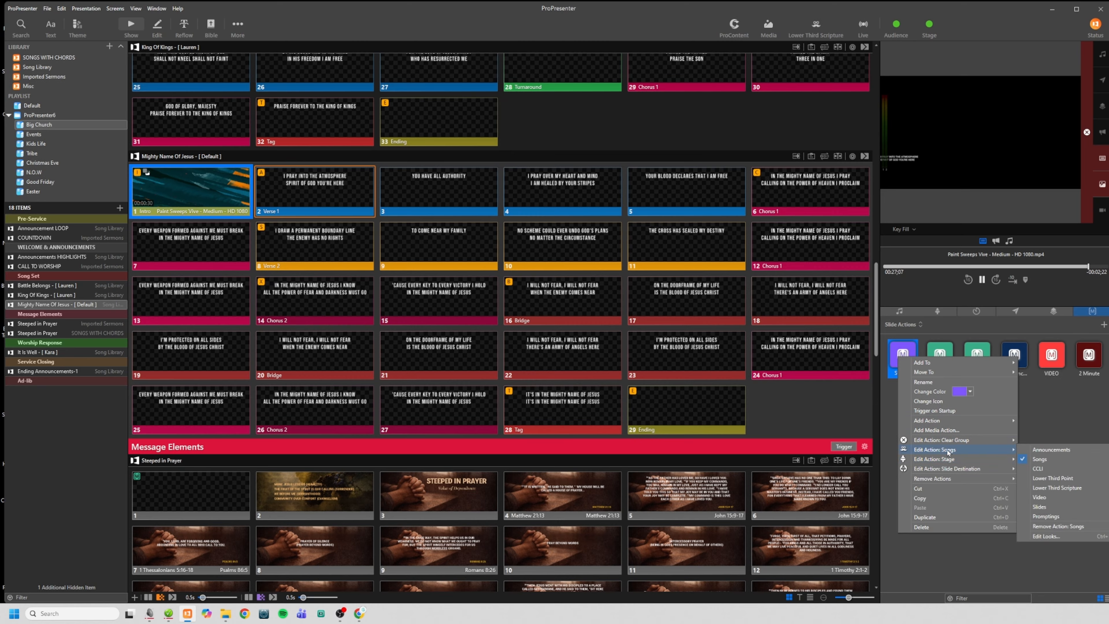
left_click(1044, 418)
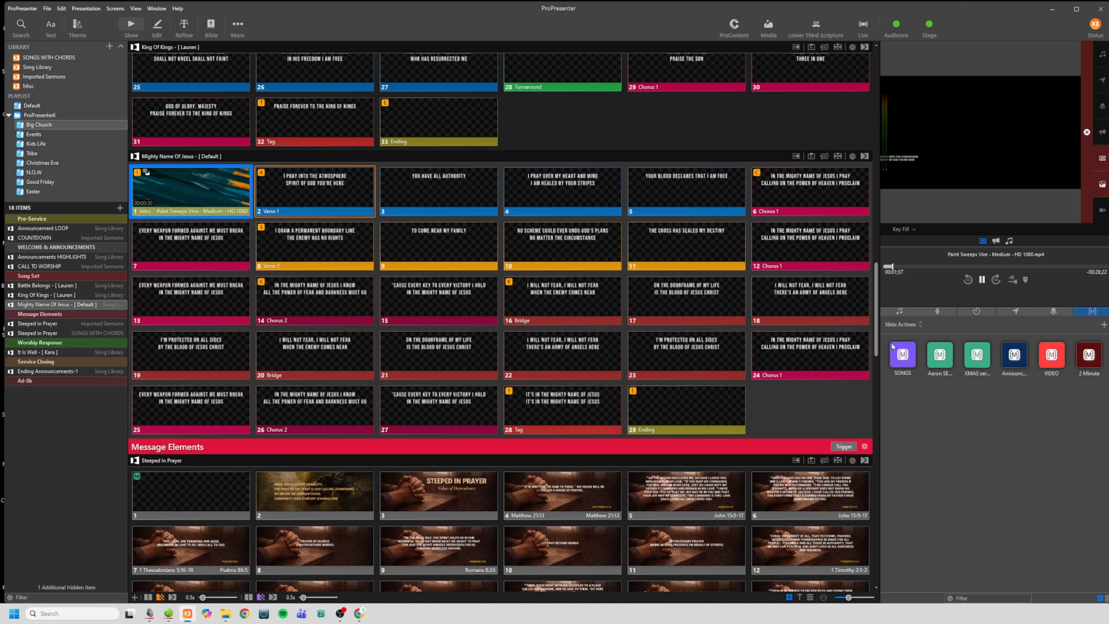
Step: Attach the SONGS macro to the Intro slide of Mighty Name Of Jesus, and test it by triggering the Intro followed by Verse 1
left_click_drag(902, 354, 210, 183)
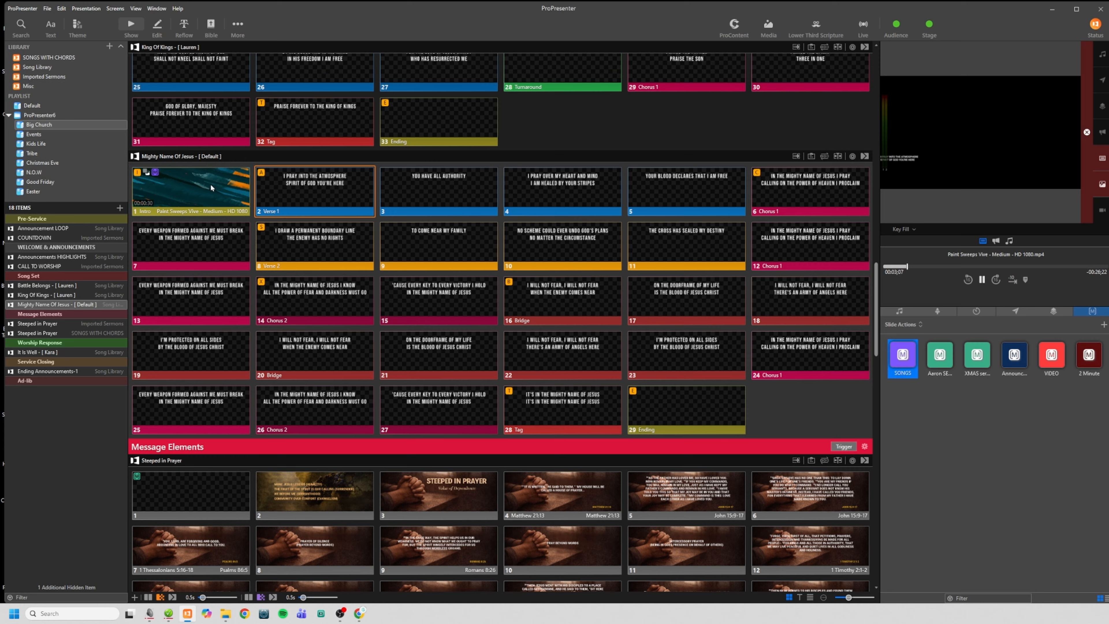
left_click(210, 183)
left_click(305, 189)
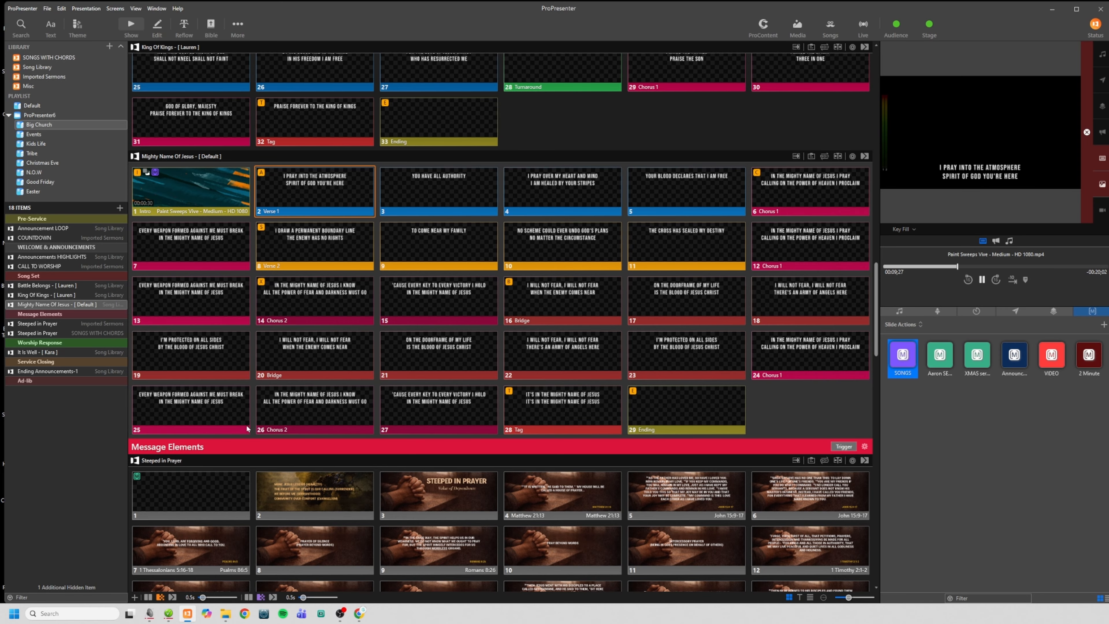
Step: Add a Stage action to Steeped in Prayer slide 2 and review the WALL Stage layout choices, leaving it at No Change
scroll(338, 467, "down", 3)
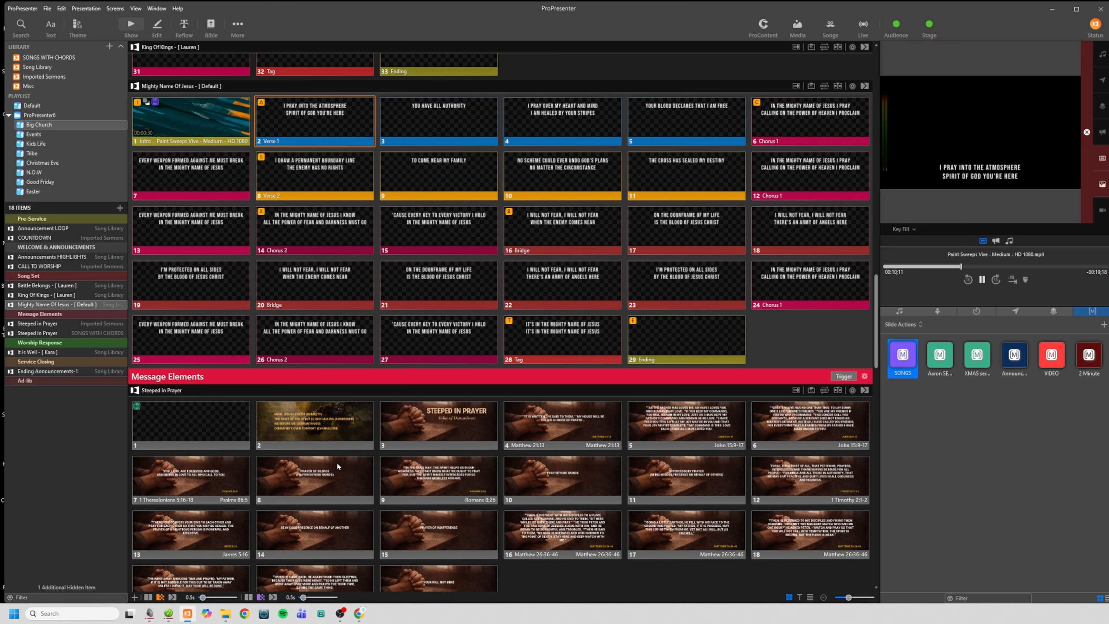
right_click(332, 426)
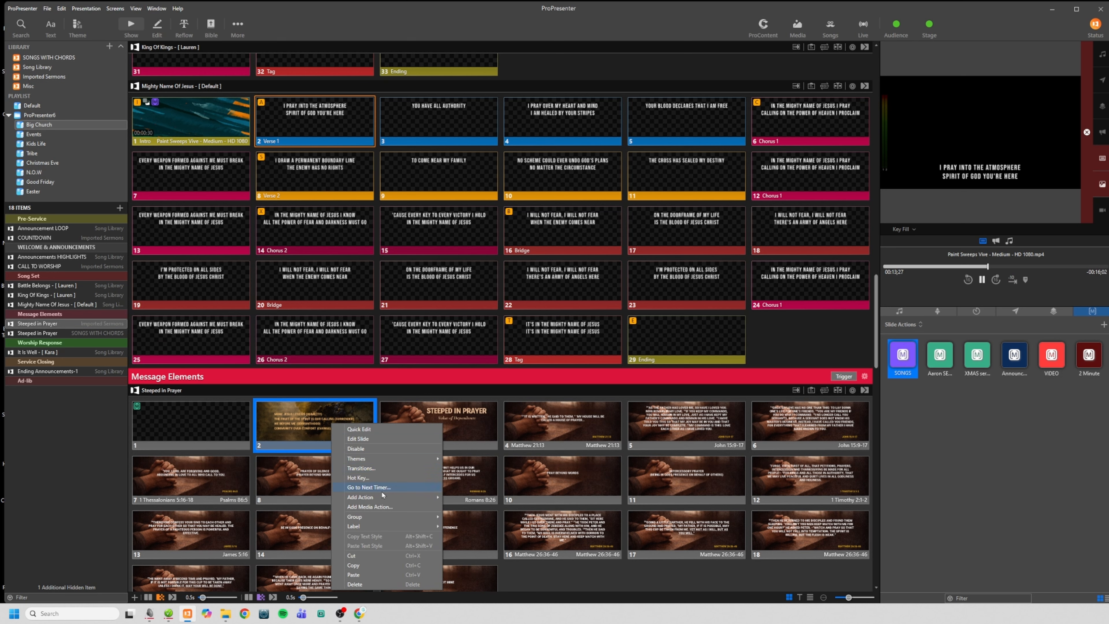
mouse_move(379, 499)
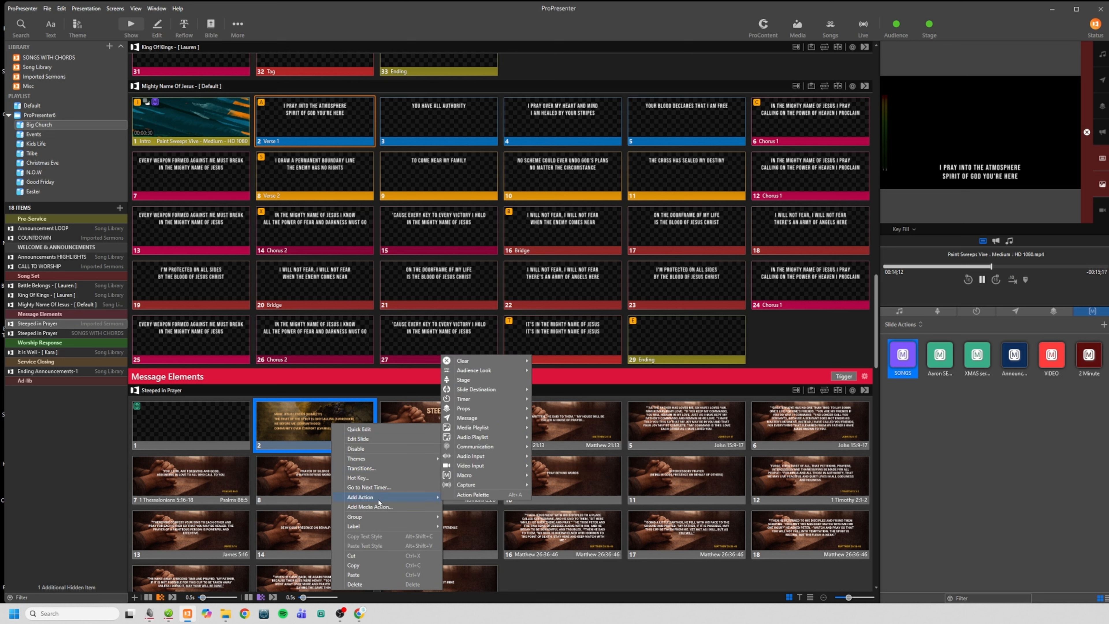
left_click(480, 381)
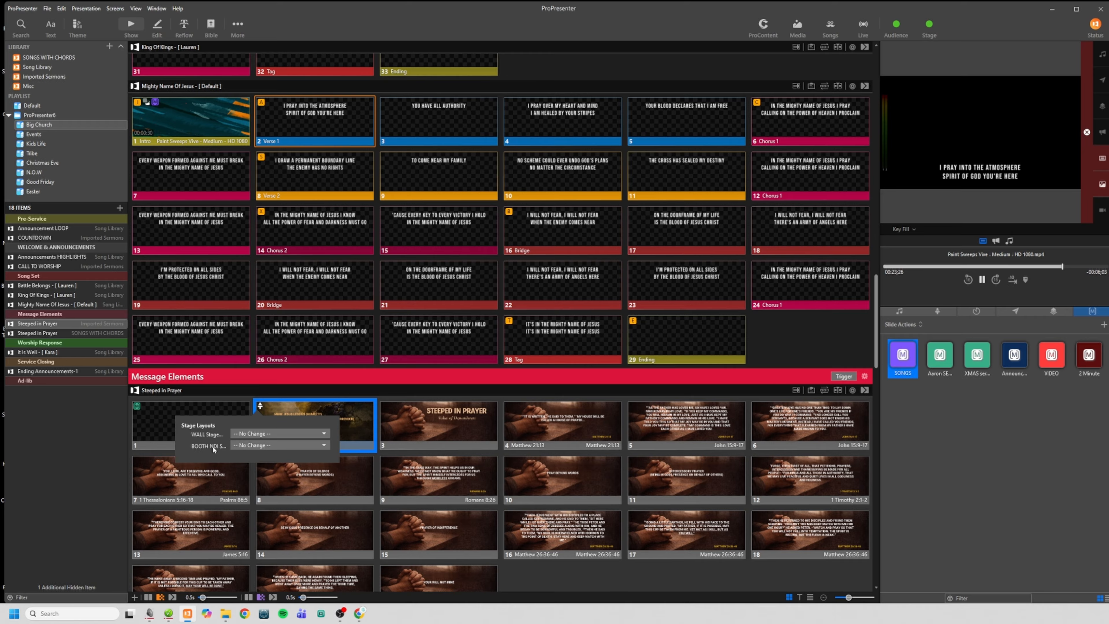
left_click(239, 434)
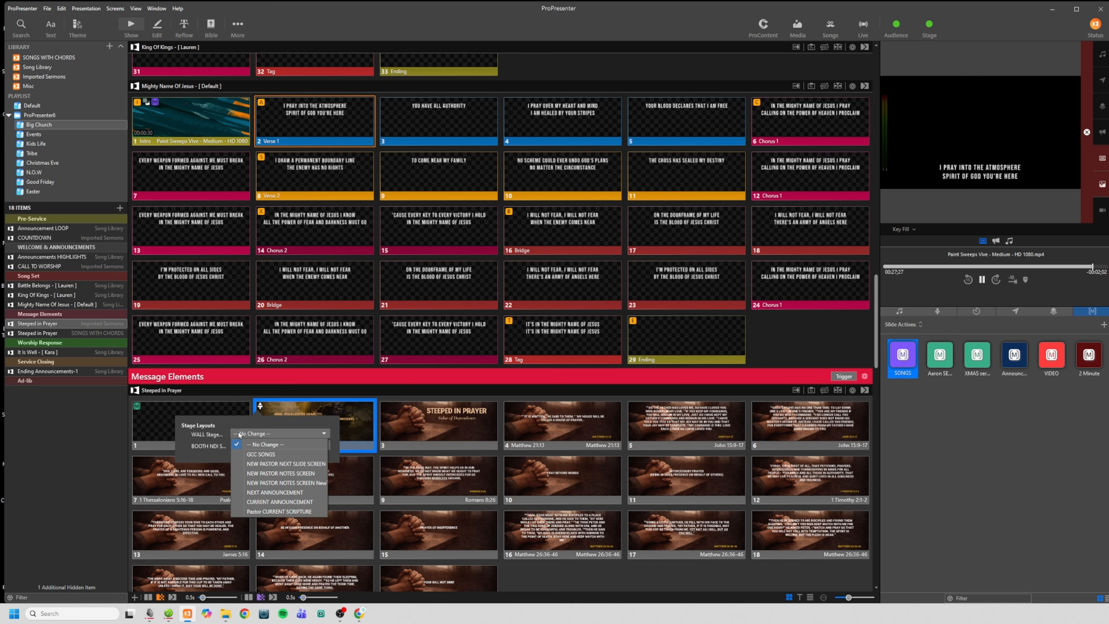
left_click(247, 435)
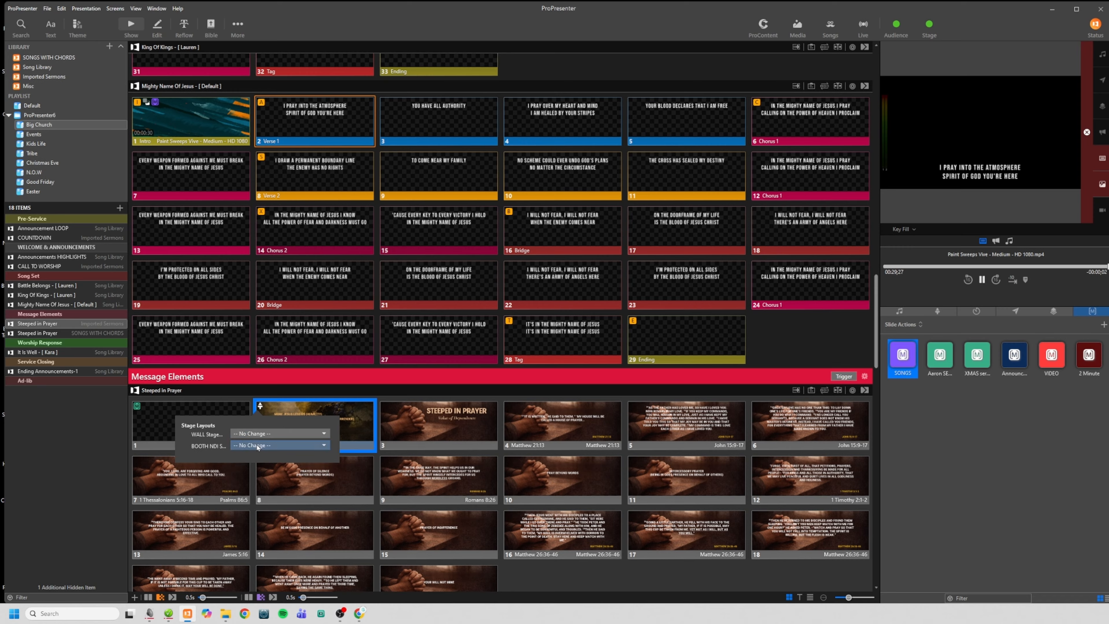
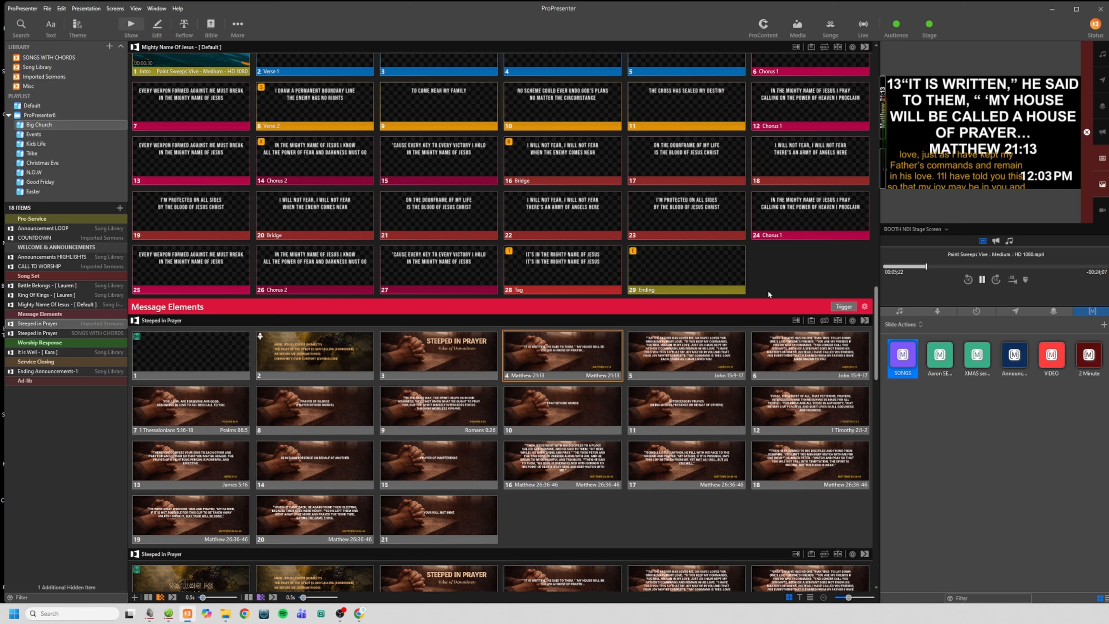
Step: Examine the stage layouts assigned in the first green sermon macro, and switch the output preview to WALL Stage Screen
left_click(954, 380)
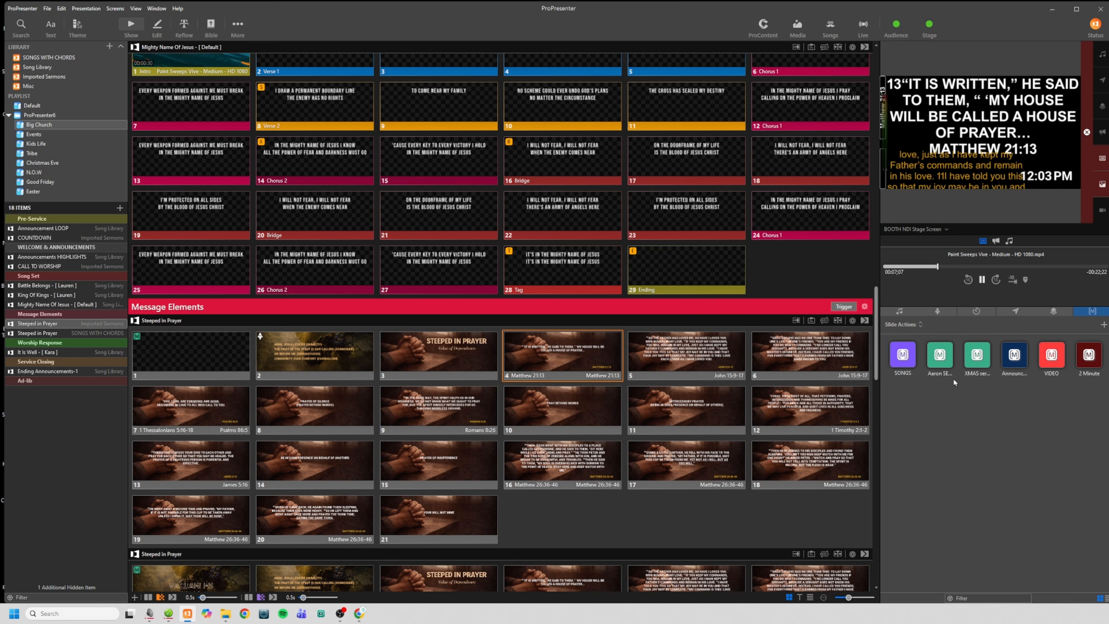
right_click(943, 362)
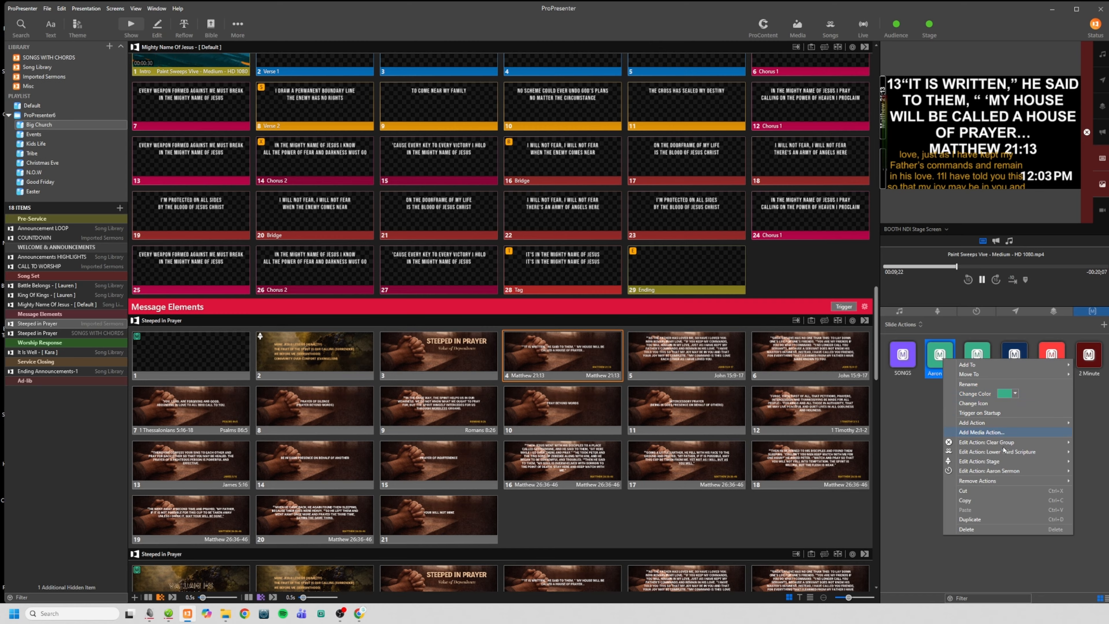
mouse_move(997, 462)
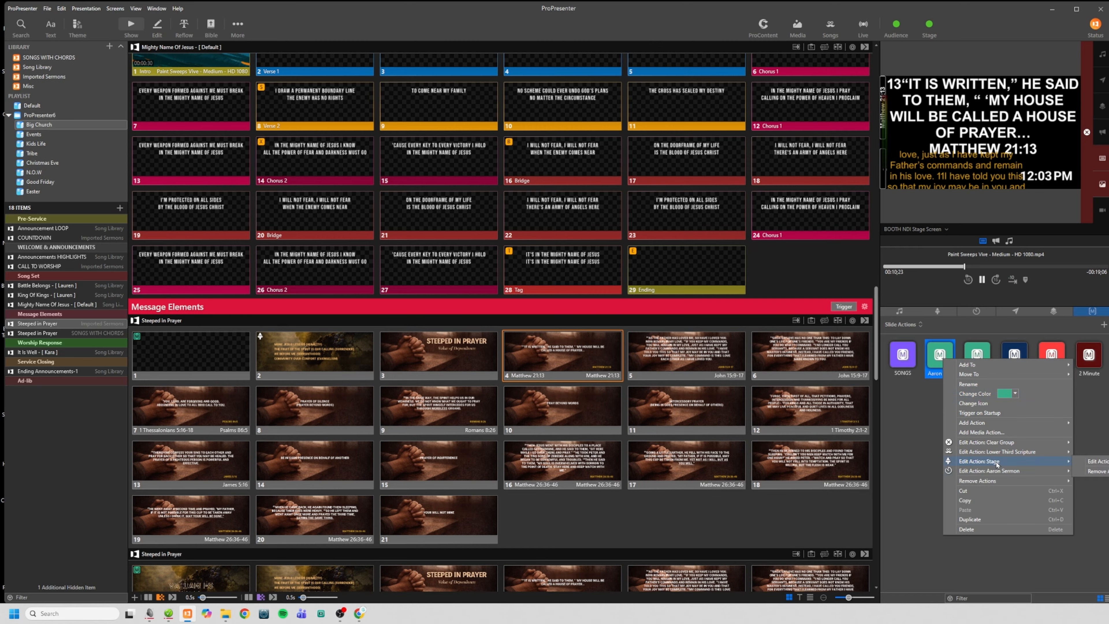
left_click(1105, 461)
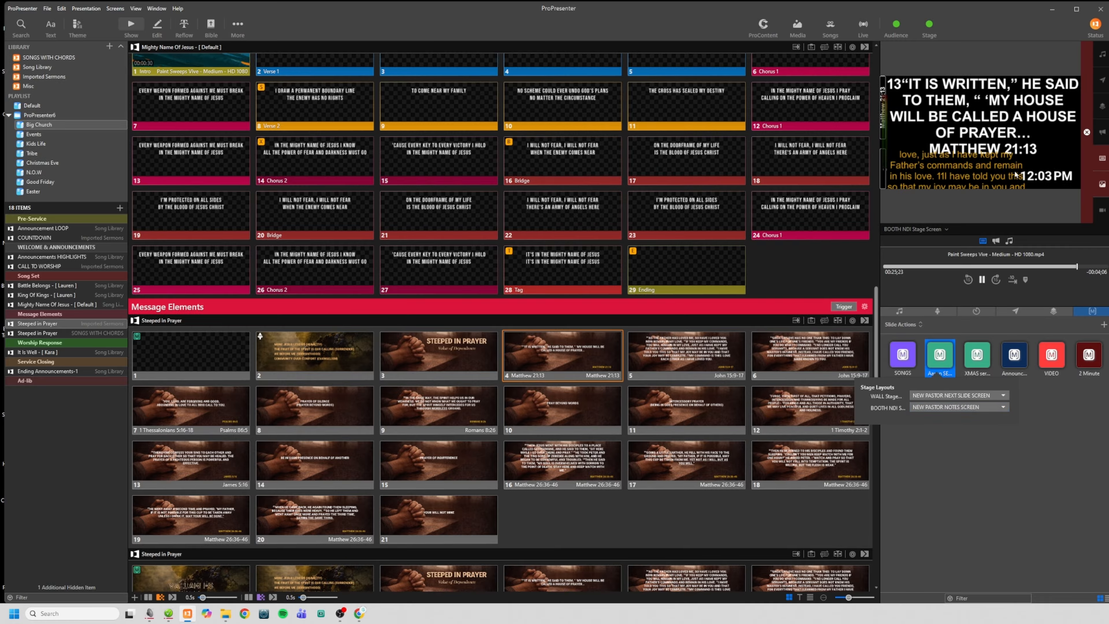
left_click(914, 231)
left_click(919, 287)
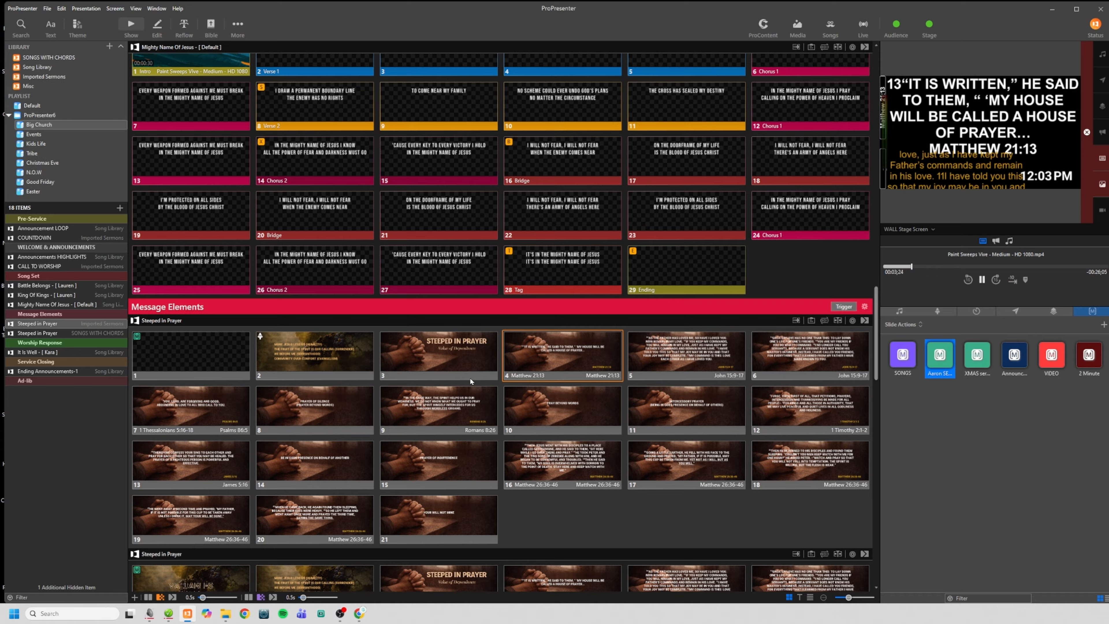
Step: Add a Stage action to Steeped in Prayer slide 4 with WALL on NEW PASTOR NEXT SLIDE SCREEN and BOOTH NDI on NEW PASTOR NOTES SCREEN, and trigger it
right_click(552, 355)
mouse_move(579, 429)
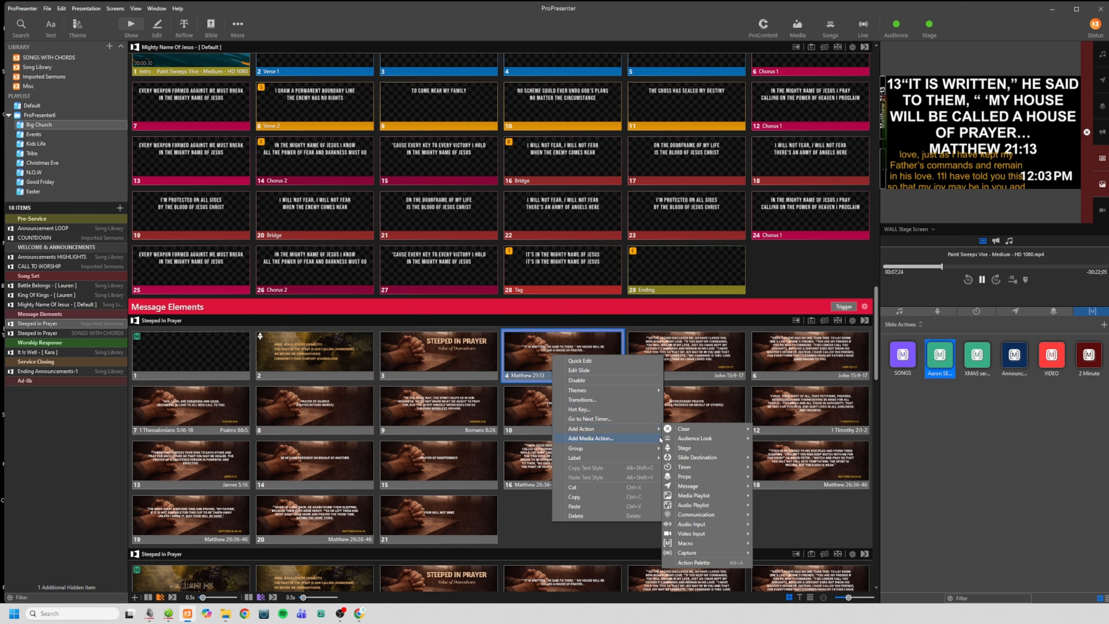
left_click(699, 450)
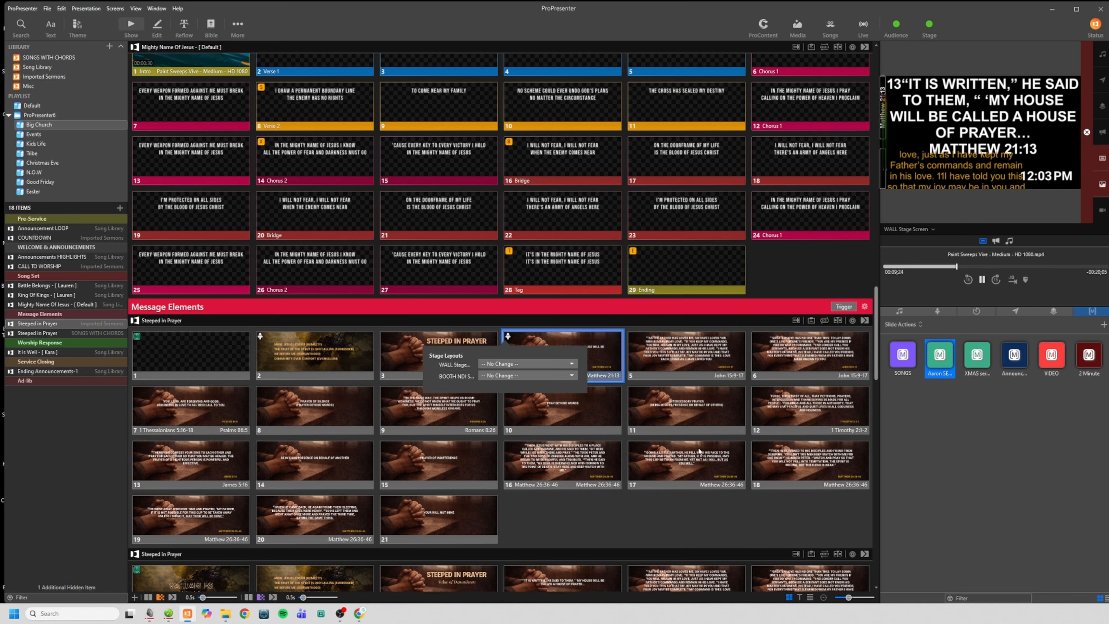
left_click(495, 364)
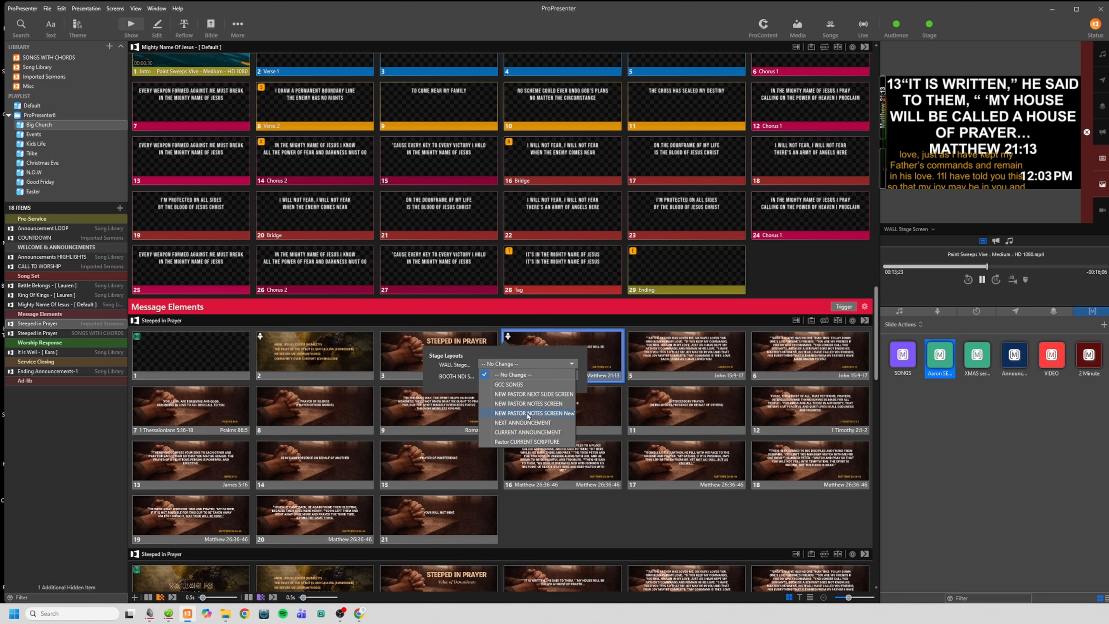
left_click(526, 397)
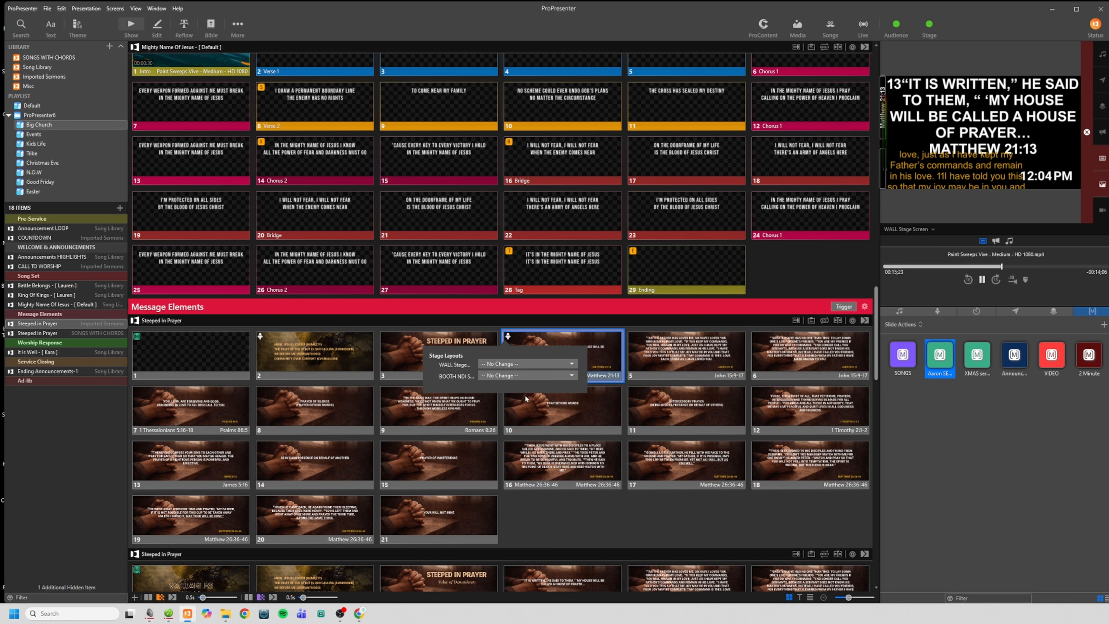
left_click(492, 378)
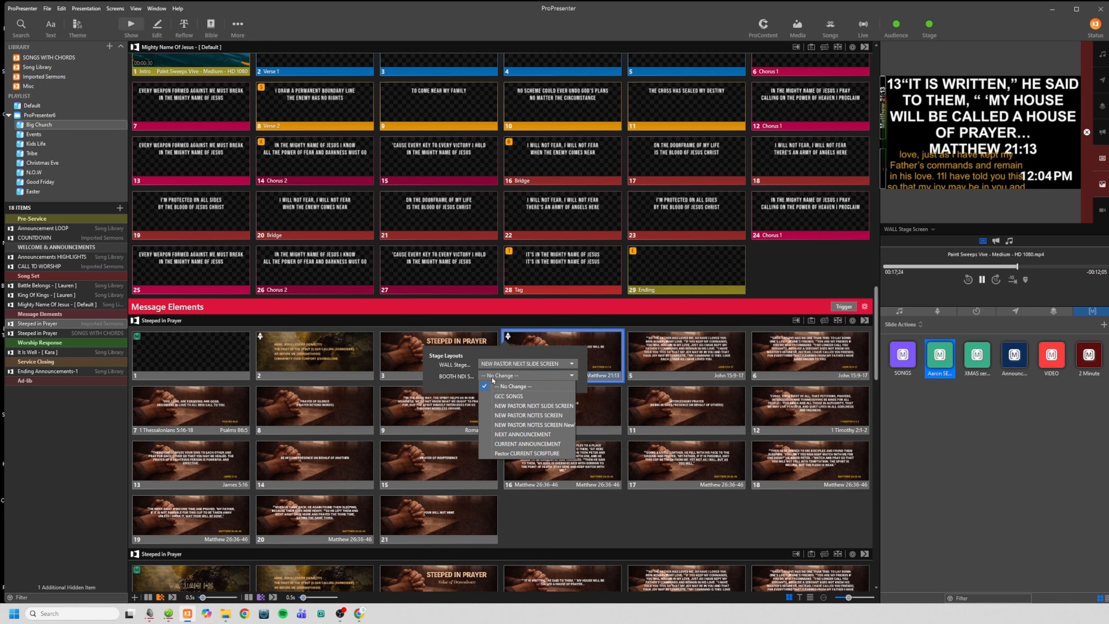
left_click(519, 407)
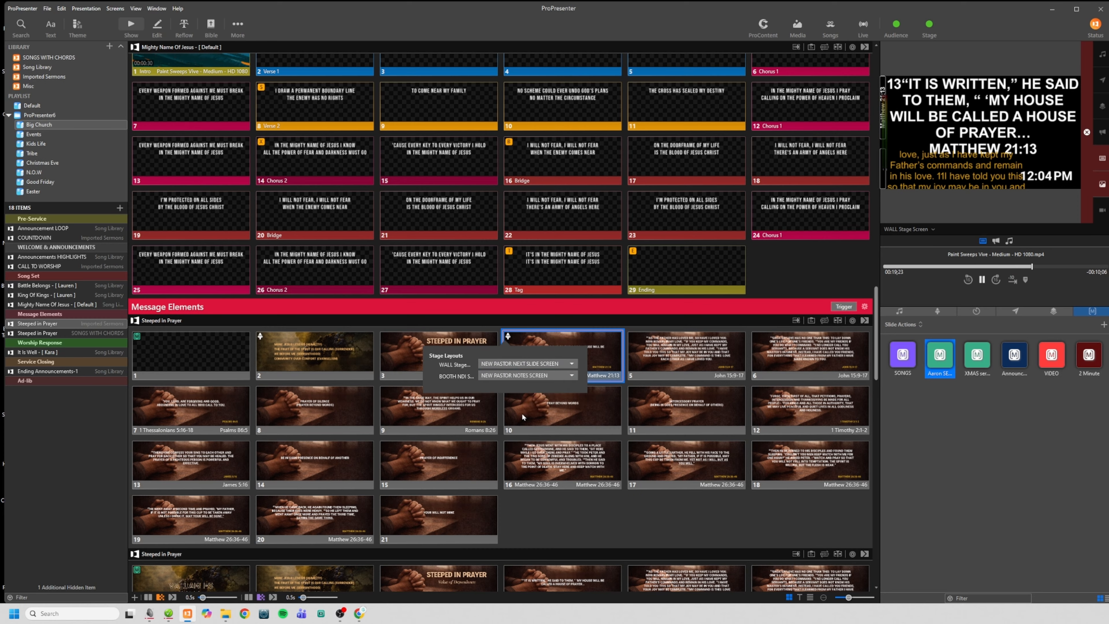
left_click(549, 345)
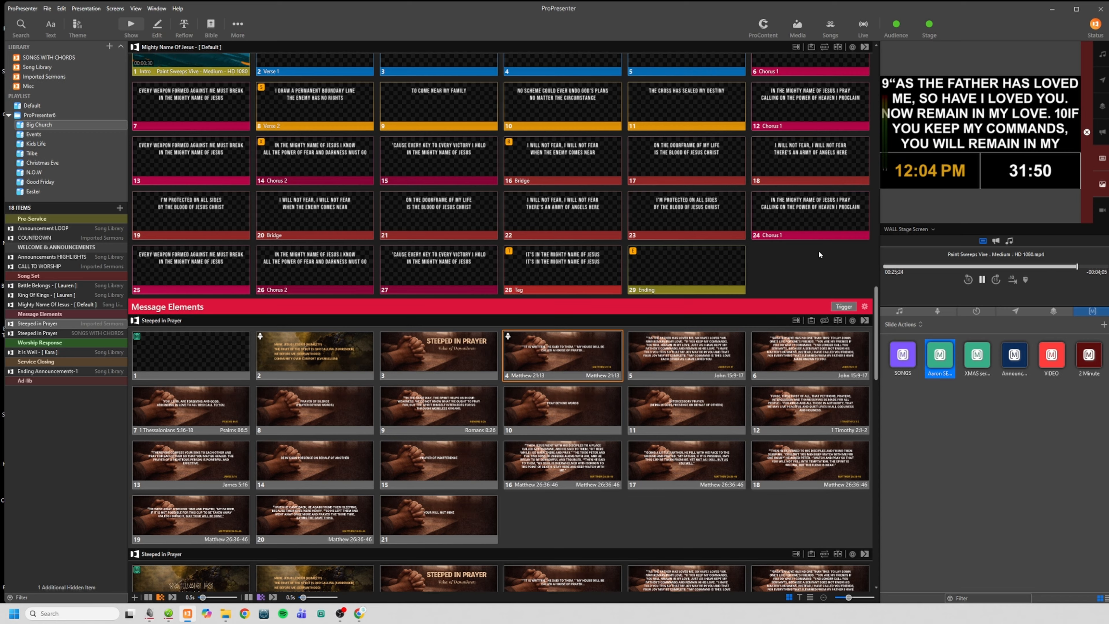
Step: Switch the output preview to BOOTH NDI Stage Screen, and examine the slide notes of Steeped in Prayer slide 4
left_click(909, 230)
left_click(913, 296)
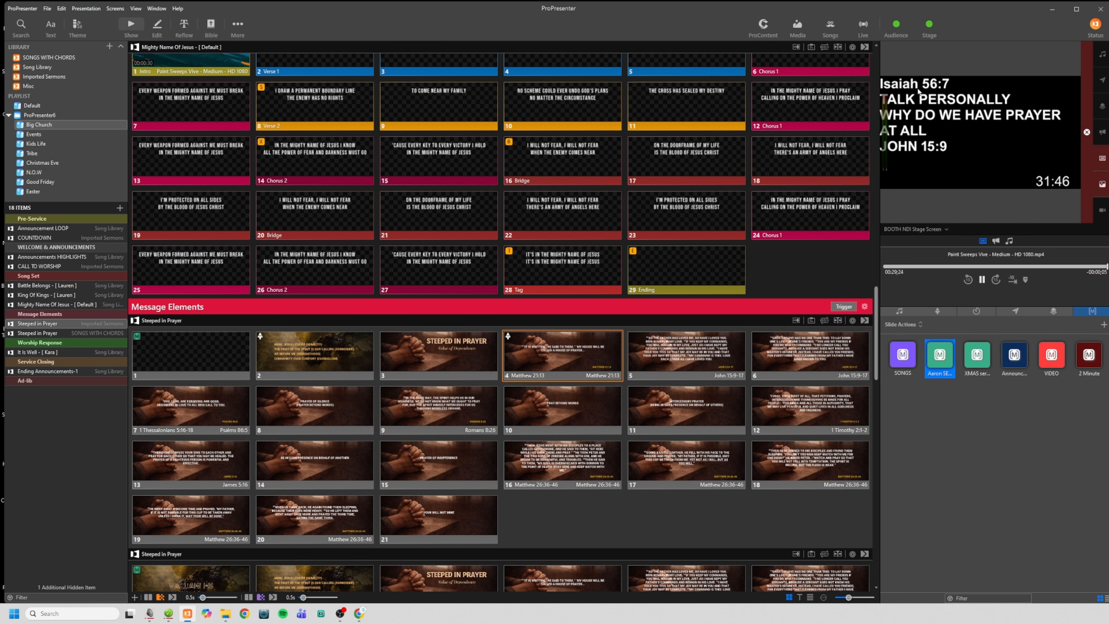
right_click(583, 363)
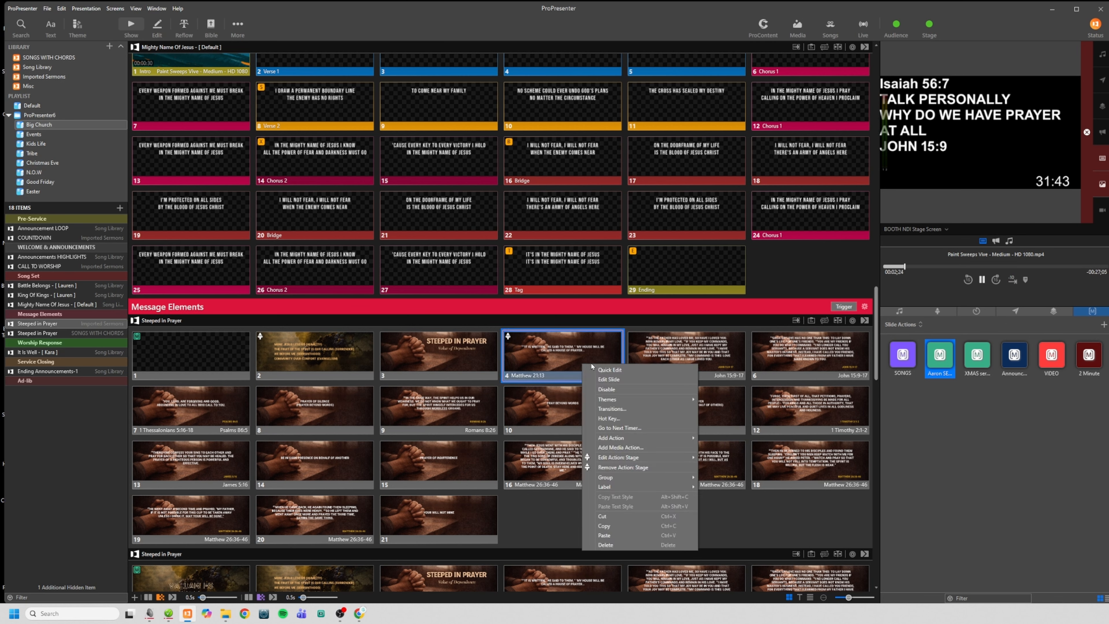
left_click(602, 379)
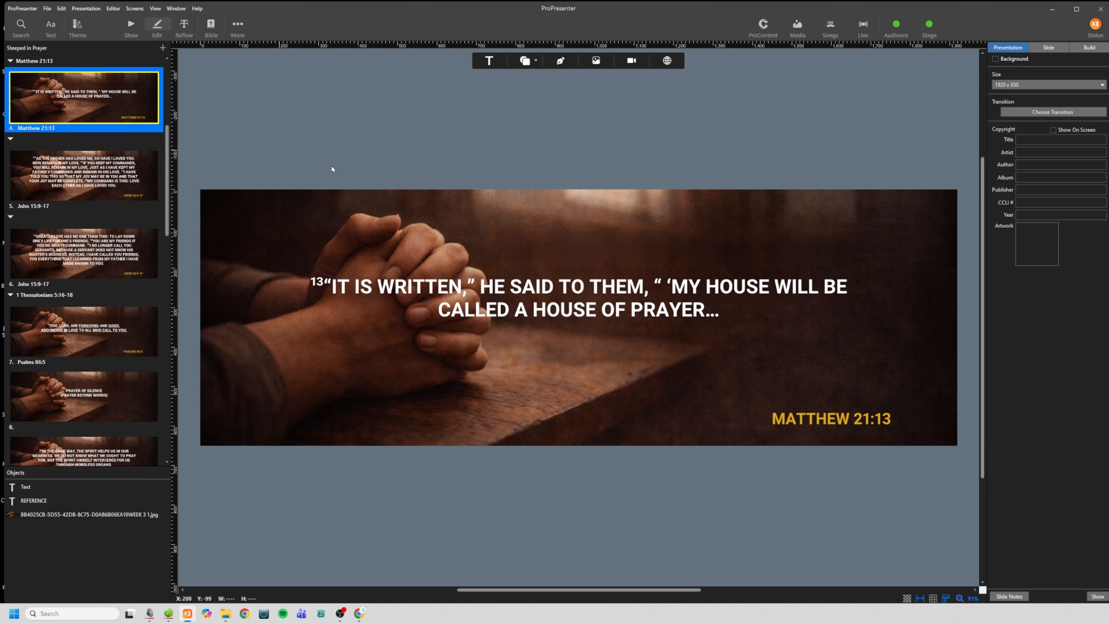
left_click(376, 235)
left_click(517, 411)
left_click(495, 503)
left_click(1009, 597)
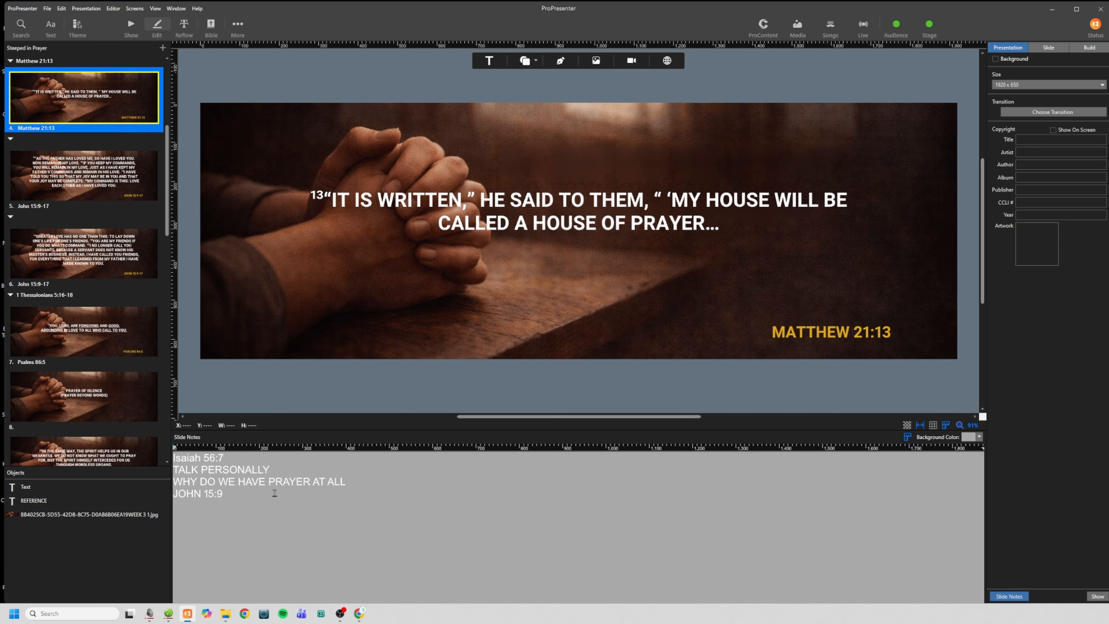
left_click(131, 27)
Step: Remove the Stage action from Steeped in Prayer slide 4, and review the Slide Destination choices Stage and Stage + Audience
right_click(547, 345)
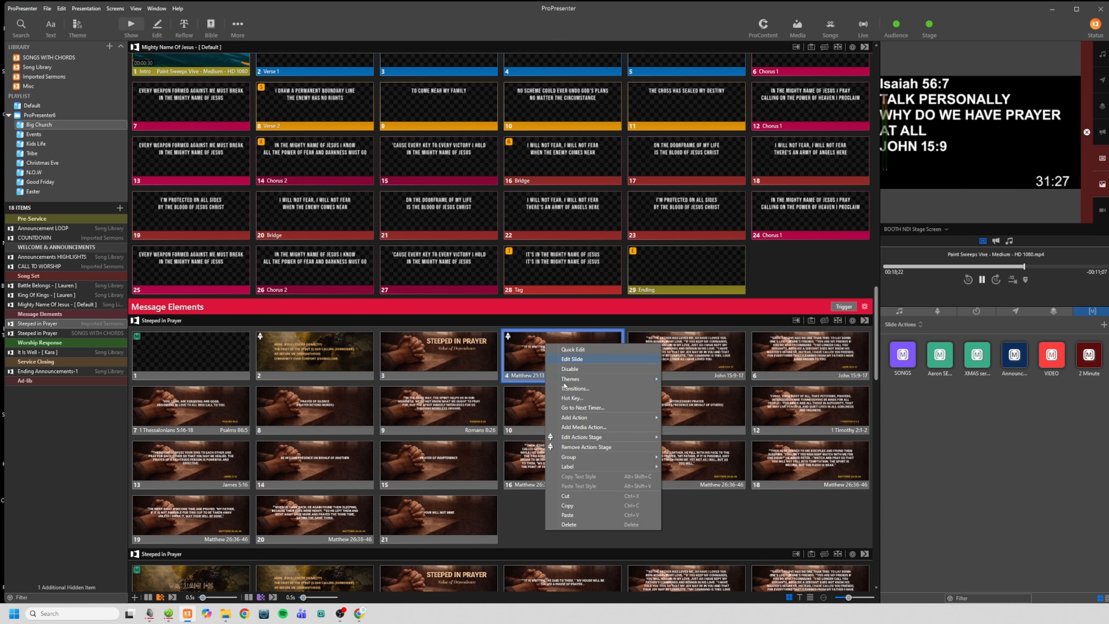
left_click(580, 447)
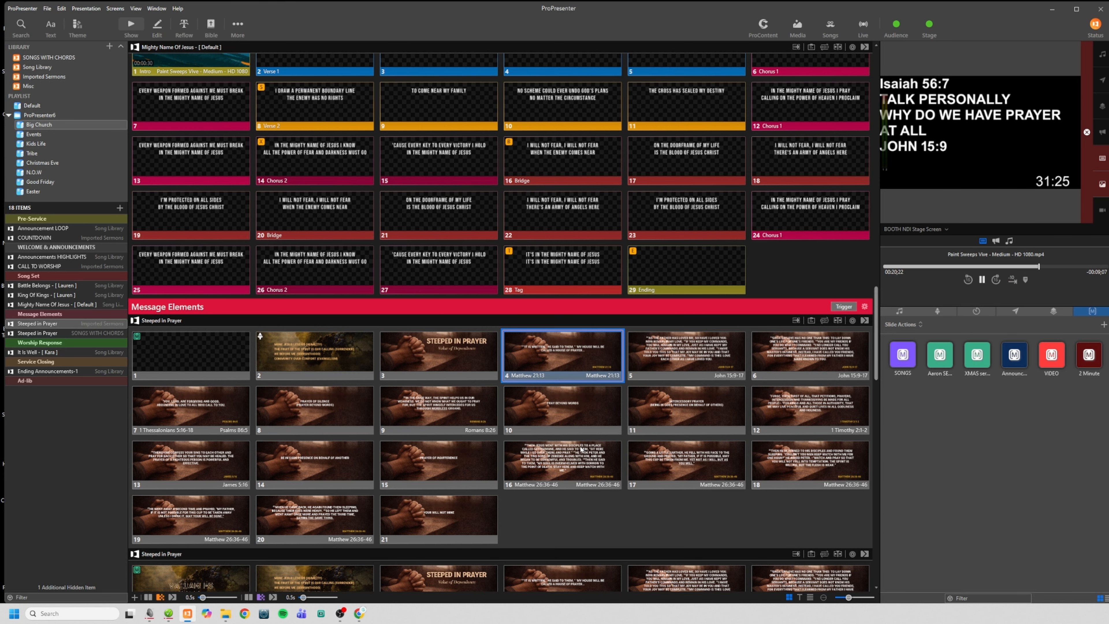
right_click(543, 349)
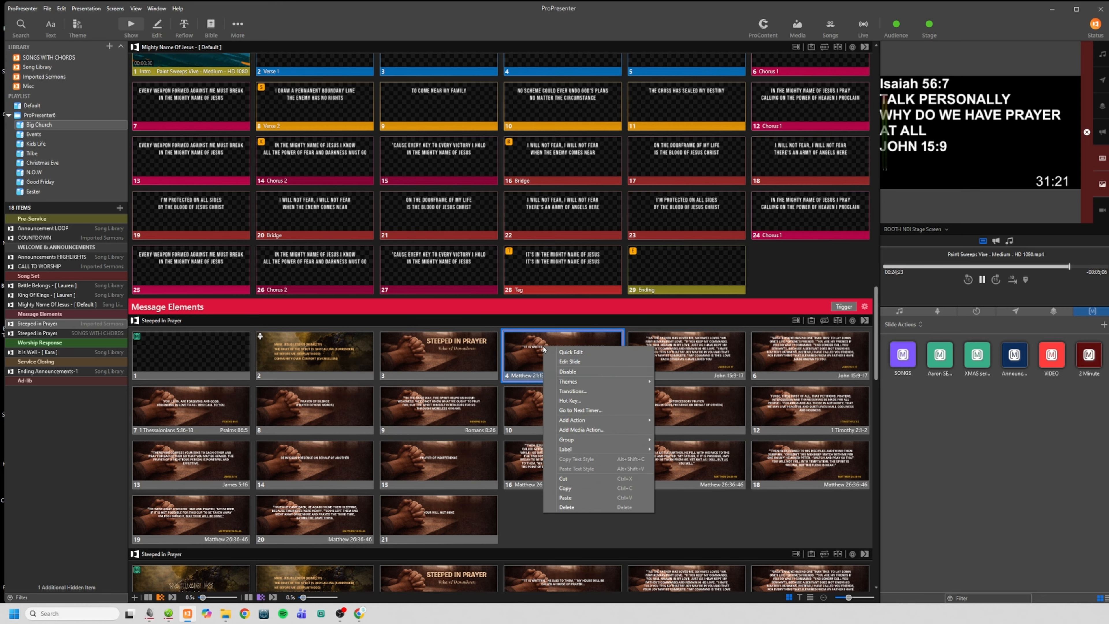
mouse_move(576, 420)
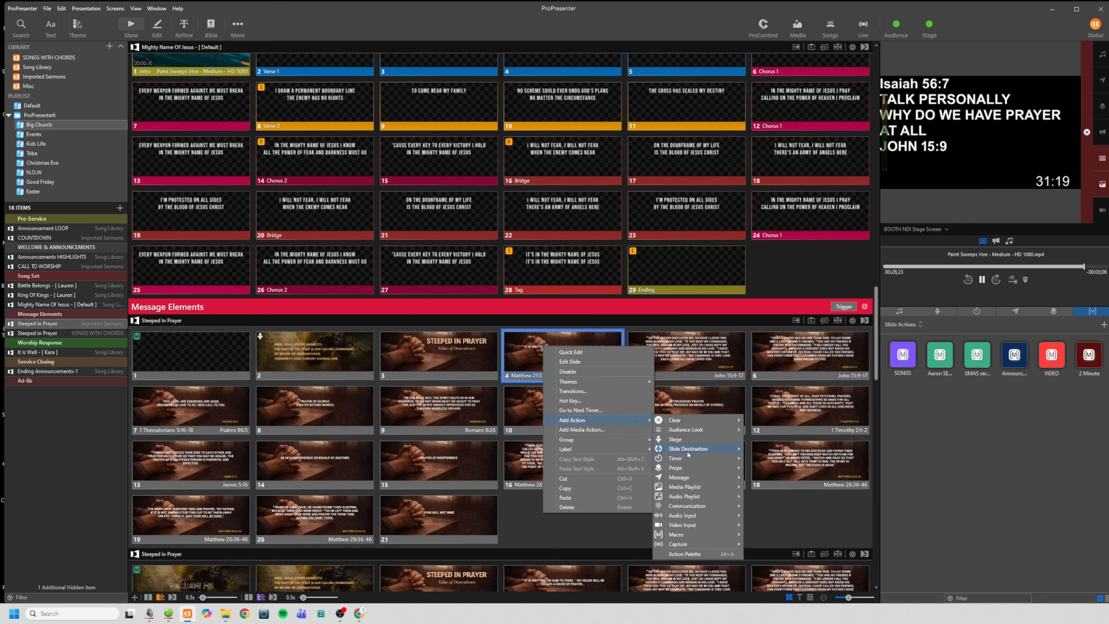
mouse_move(689, 452)
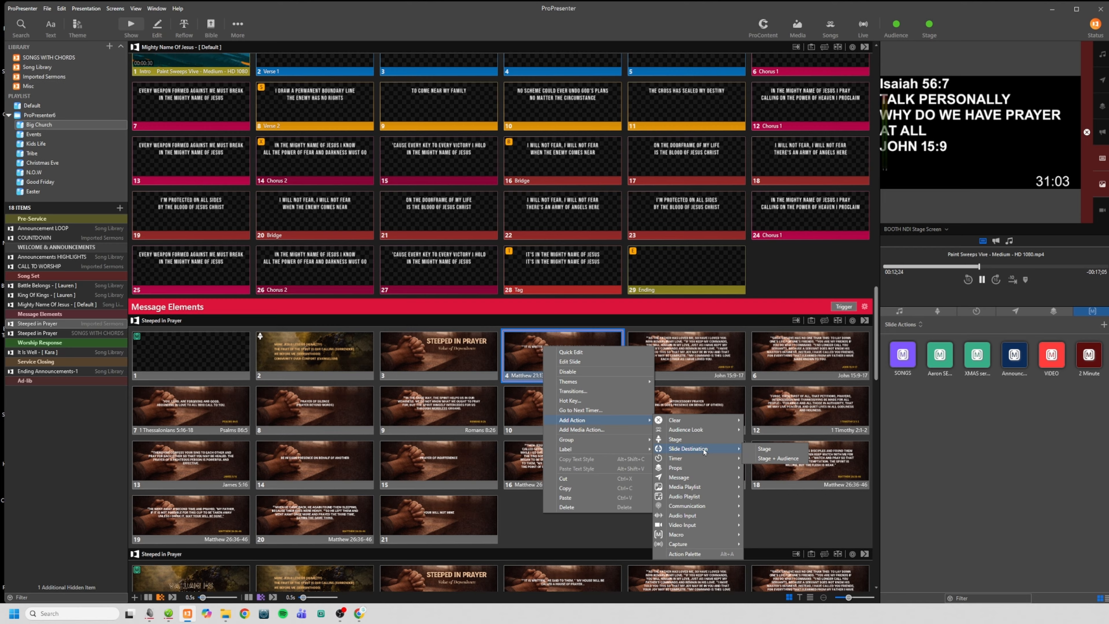
left_click(783, 530)
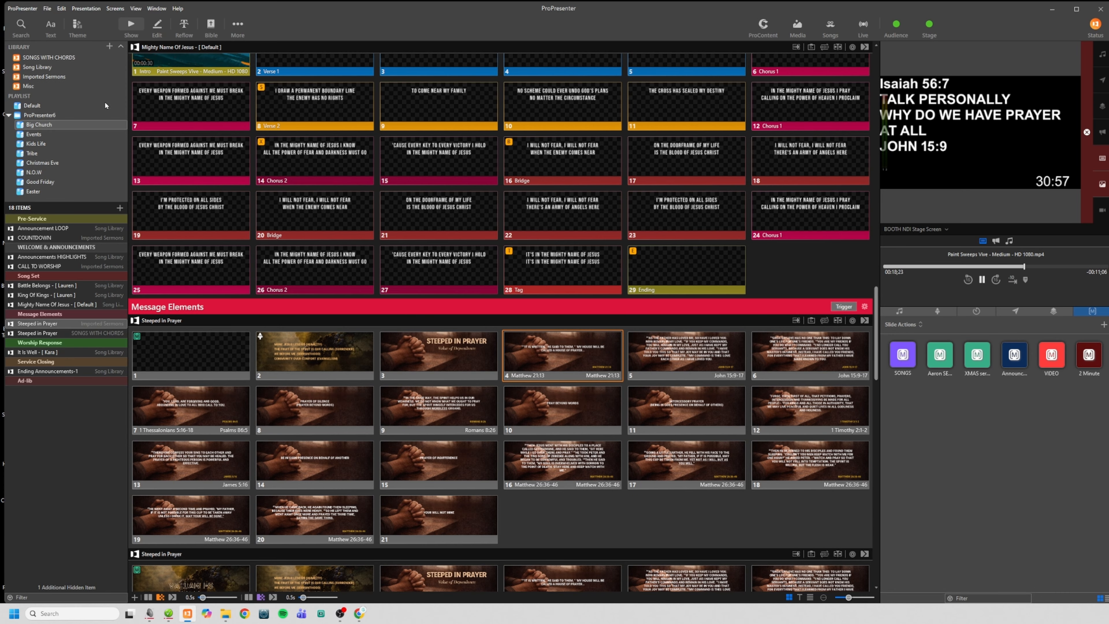
Step: Open Final Moments from the Imported Sermons library and trigger its slides 2 and 3
left_click(55, 77)
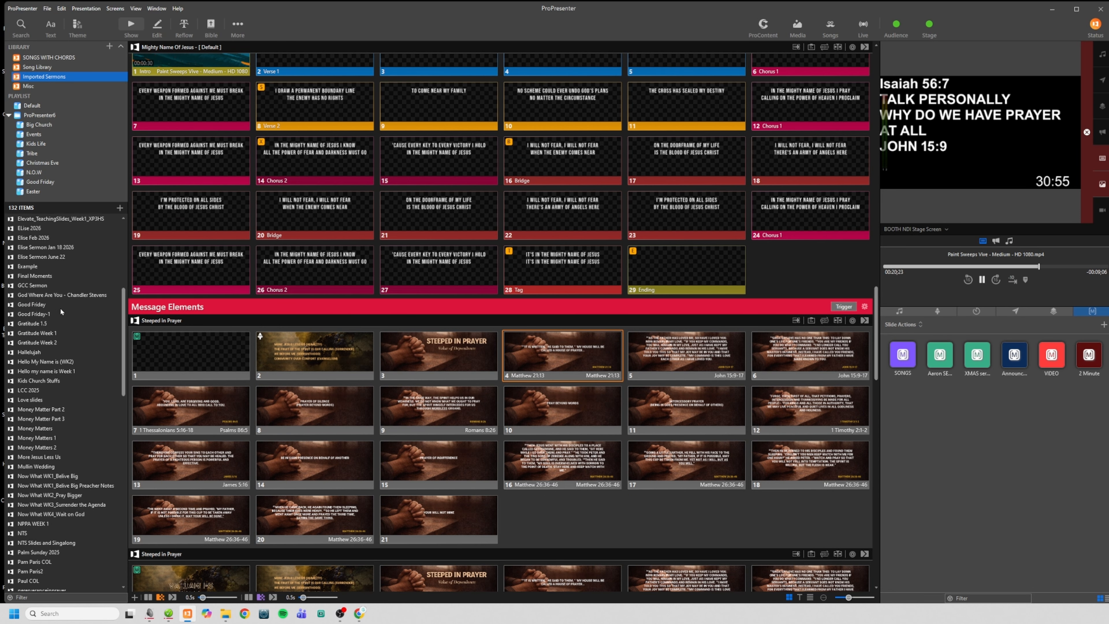
scroll(60, 306, "down", 5)
left_click(50, 297)
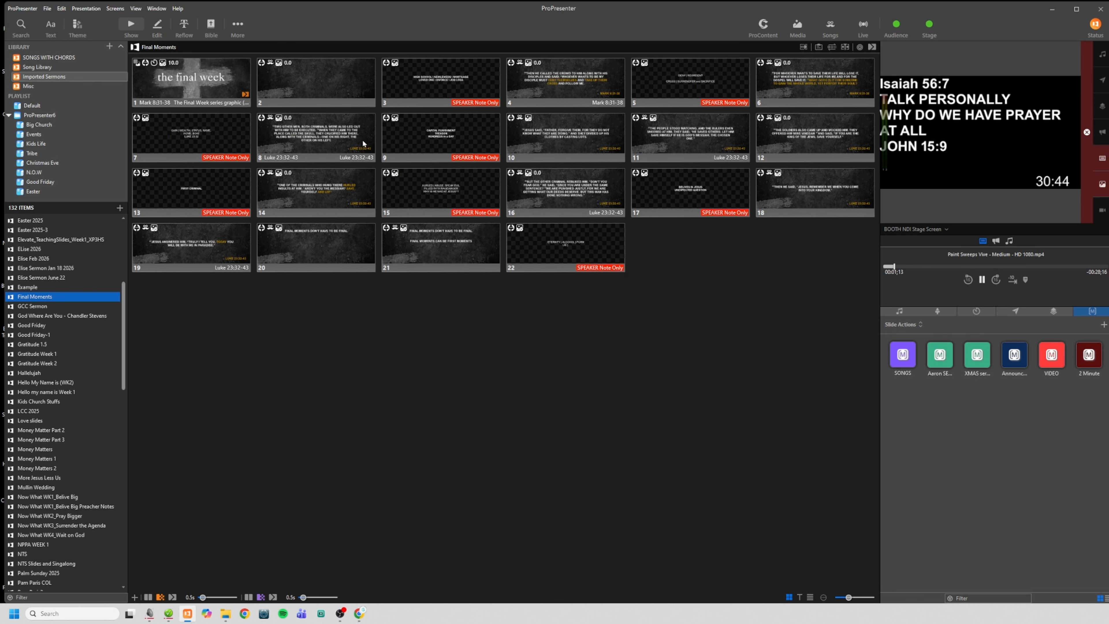
left_click(352, 82)
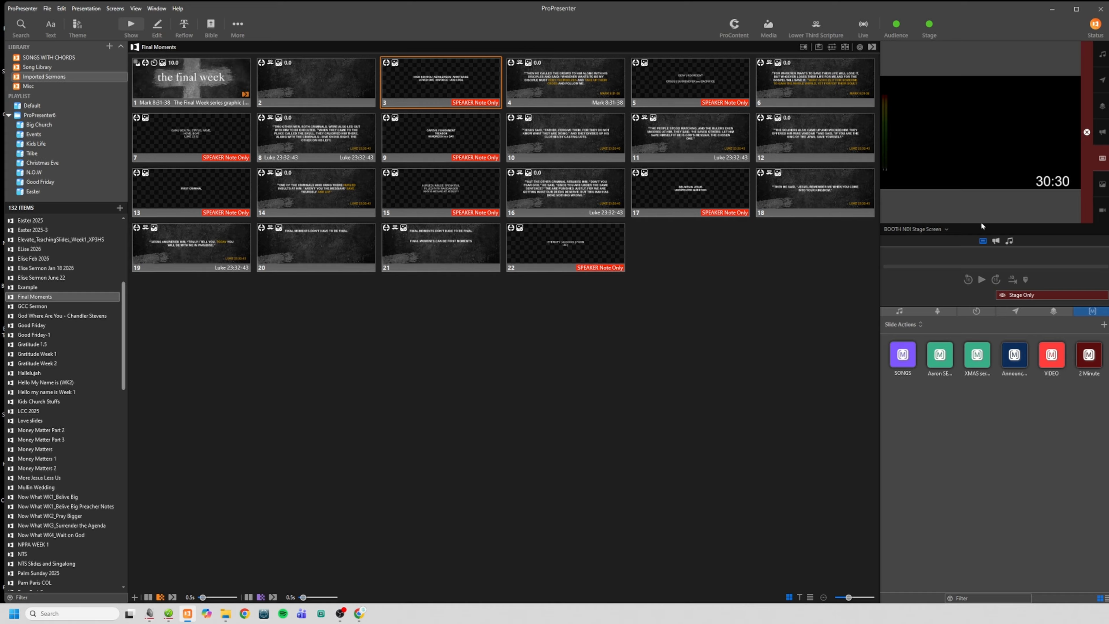
Step: Compare the WALL Stage Screen and LED Wall previews while advancing Final Moments to slide 5
left_click(938, 229)
left_click(934, 295)
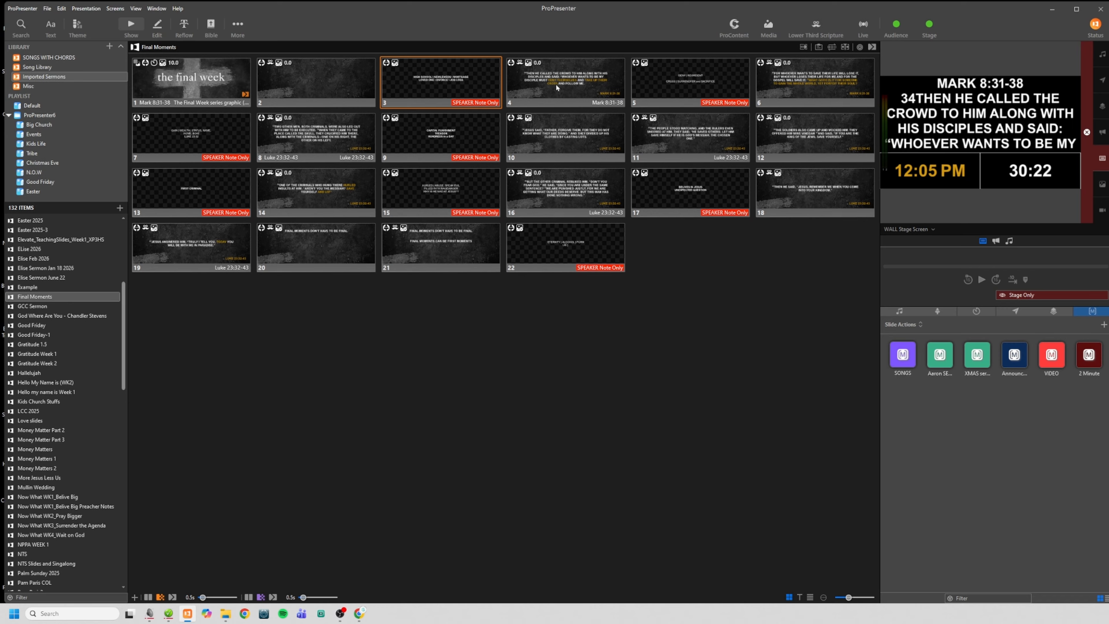
key("Right")
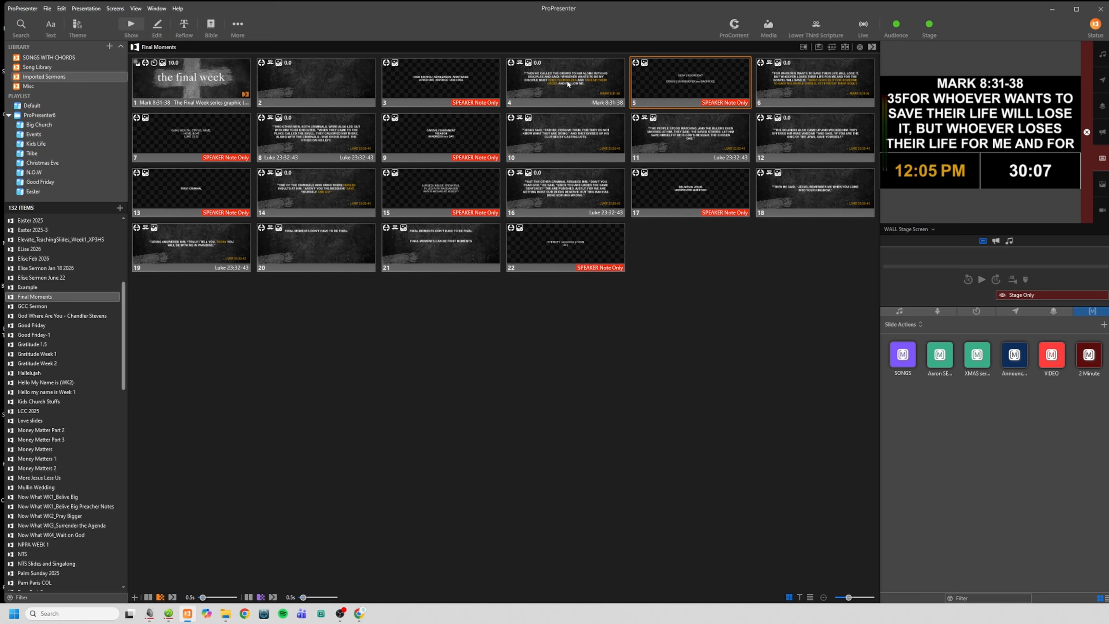
left_click(908, 229)
left_click(912, 249)
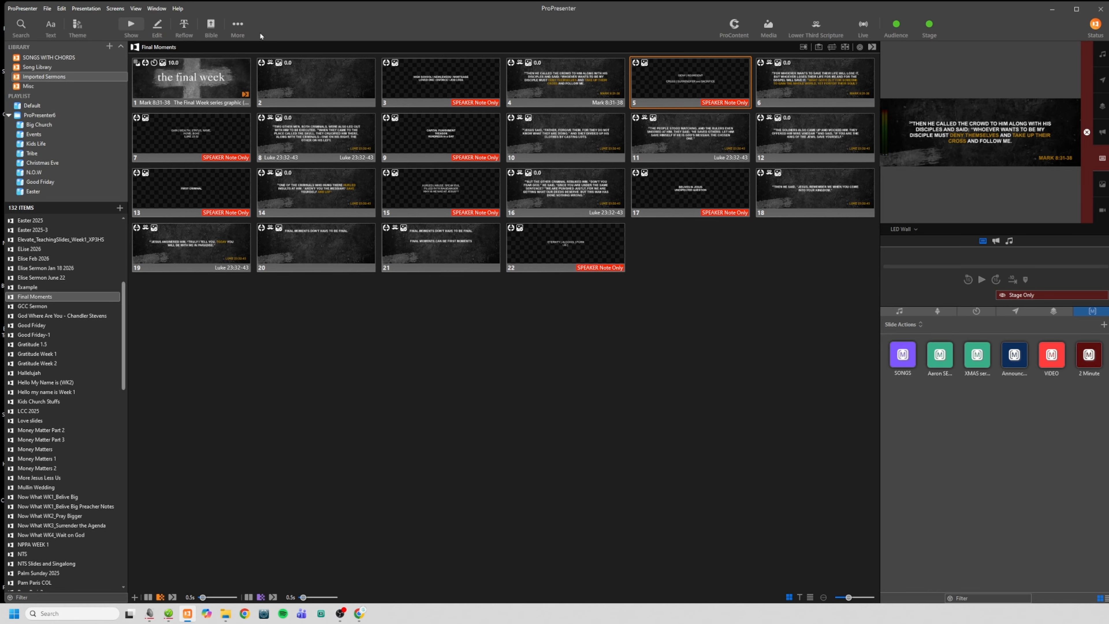
Step: Return to the second Steeped in Prayer in the Big Church playlist, and review the actions available for its slide 4, including Timer
left_click(36, 126)
left_click(38, 333)
right_click(563, 316)
mouse_move(620, 389)
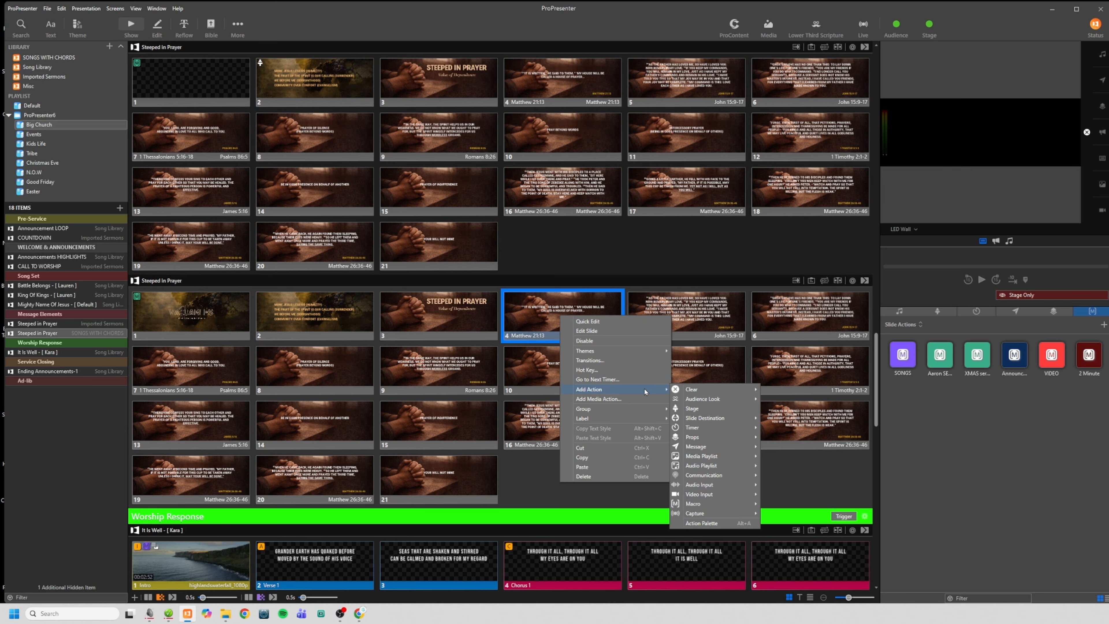
mouse_move(708, 430)
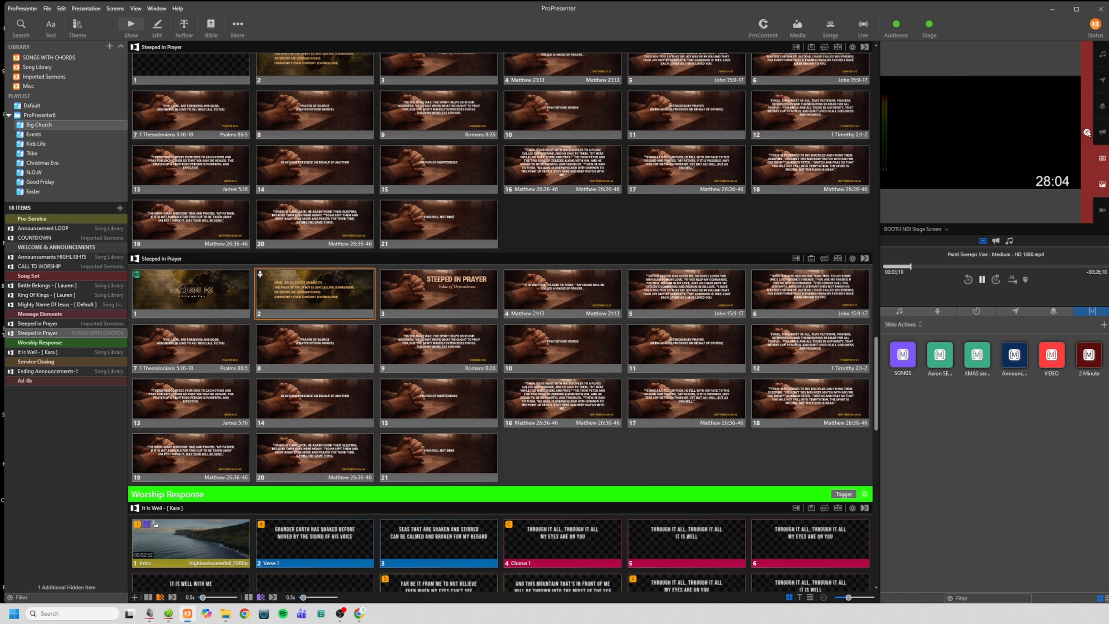
Step: With all layers cleared, add a Timer action starting the sermon's 00:35:00 countdown to slide 2 of the second Steeped in Prayer, and trigger it
left_click(1087, 132)
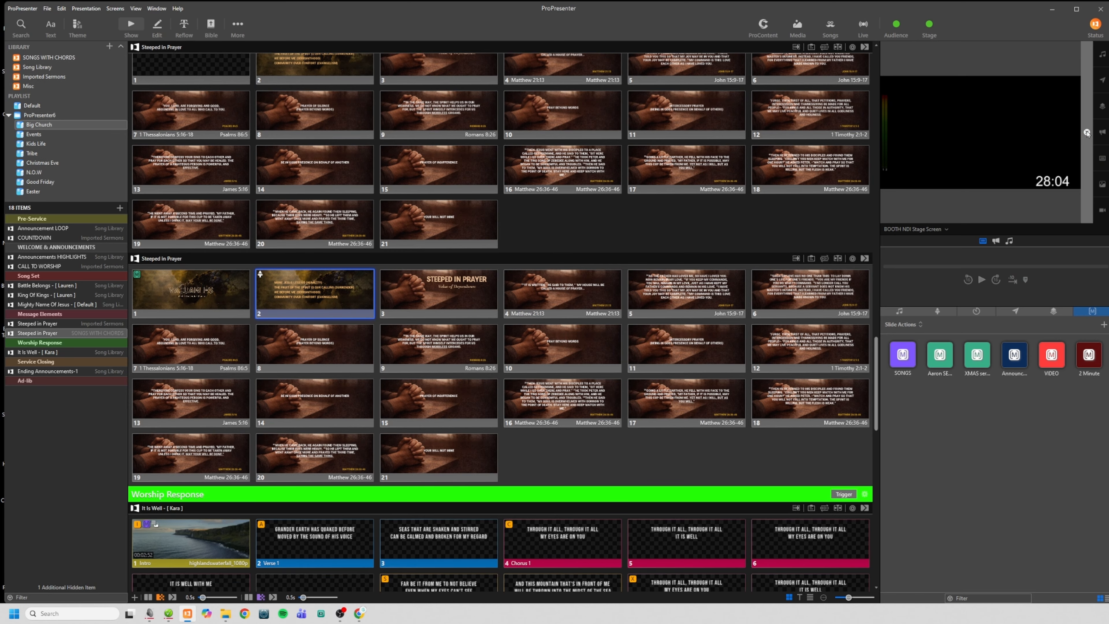
right_click(290, 289)
mouse_move(318, 357)
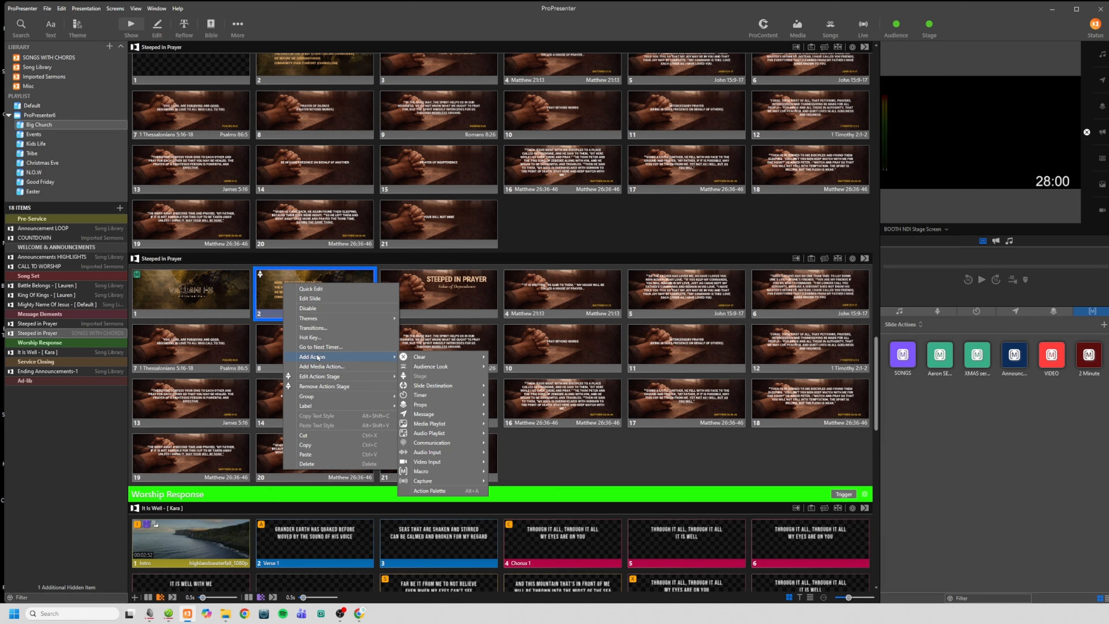
mouse_move(437, 396)
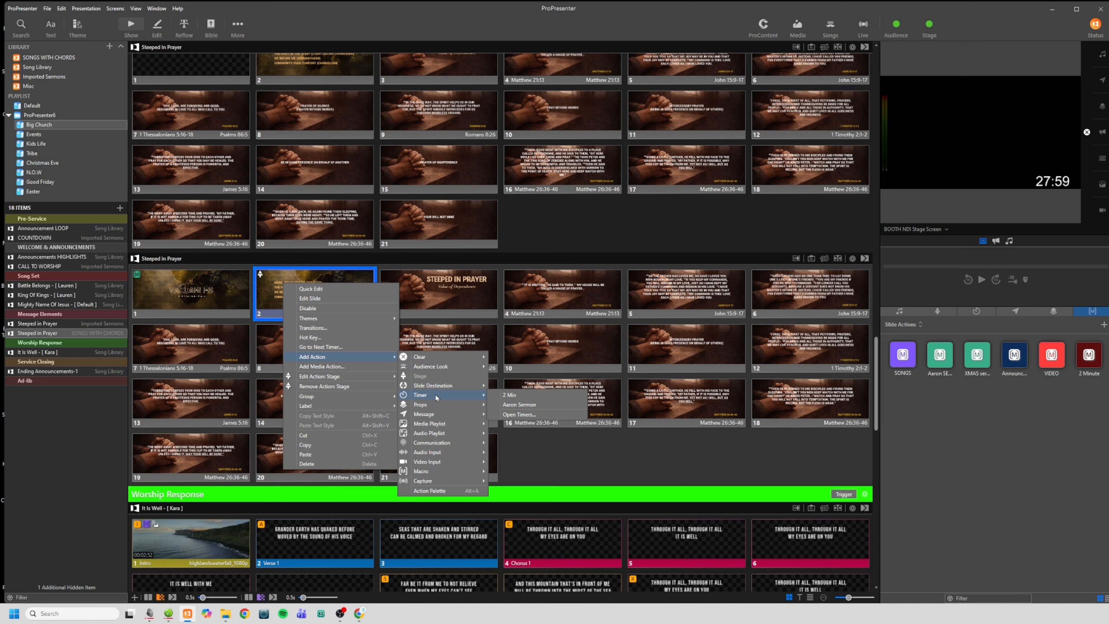
left_click(519, 405)
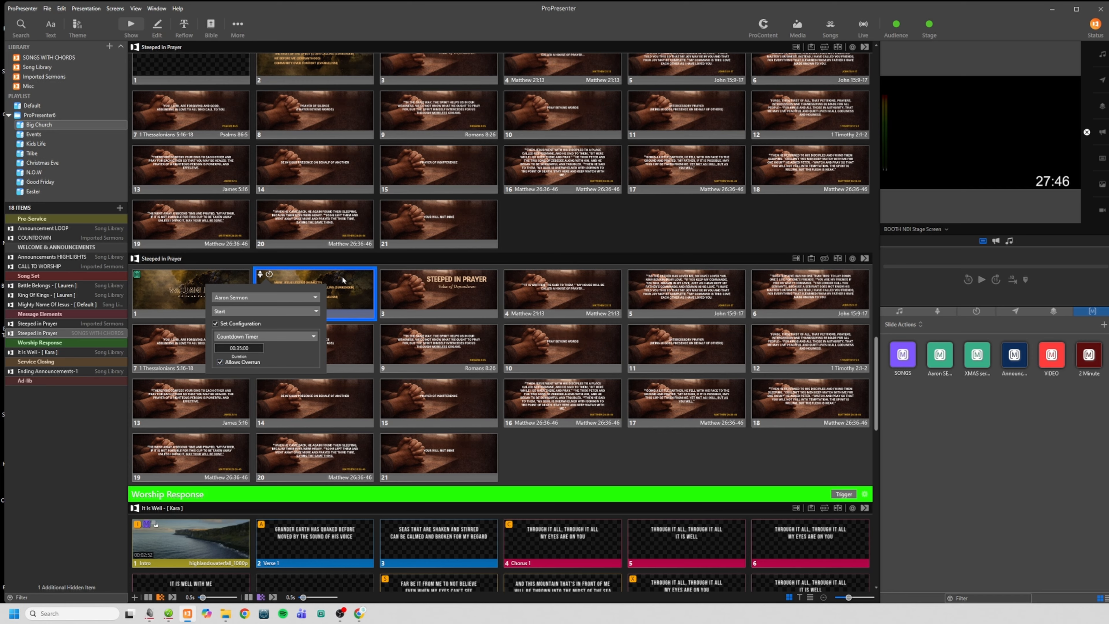
left_click(345, 303)
left_click(339, 284)
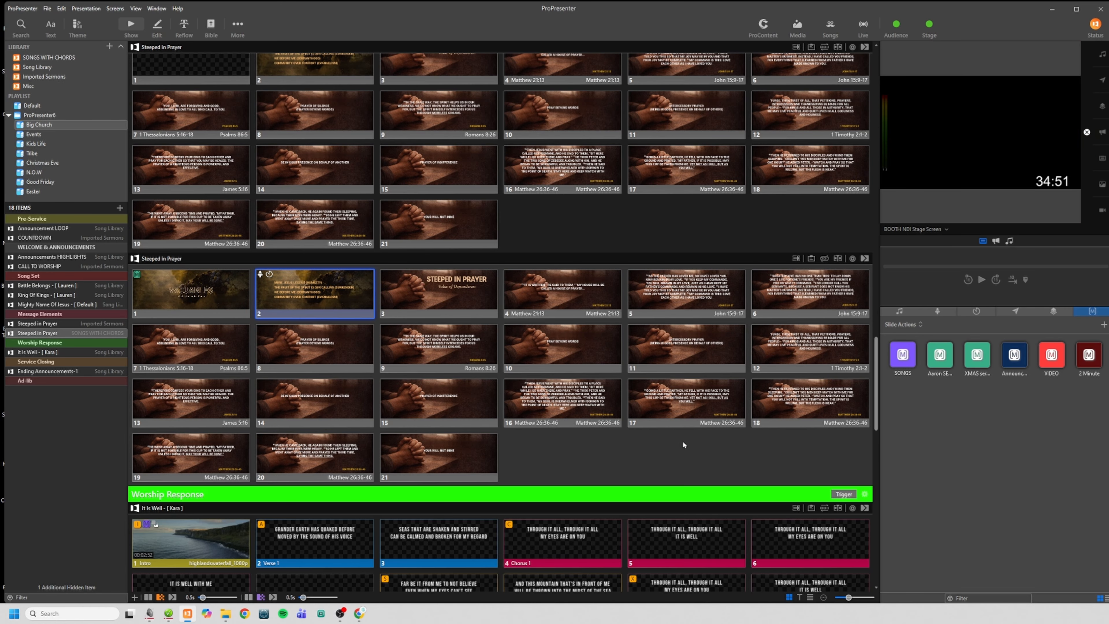
Step: Trigger slide 1 of the COUNTDOWN presentation, and switch the output preview to LED Wall
scroll(655, 415, "up", 10)
scroll(602, 347, "up", 15)
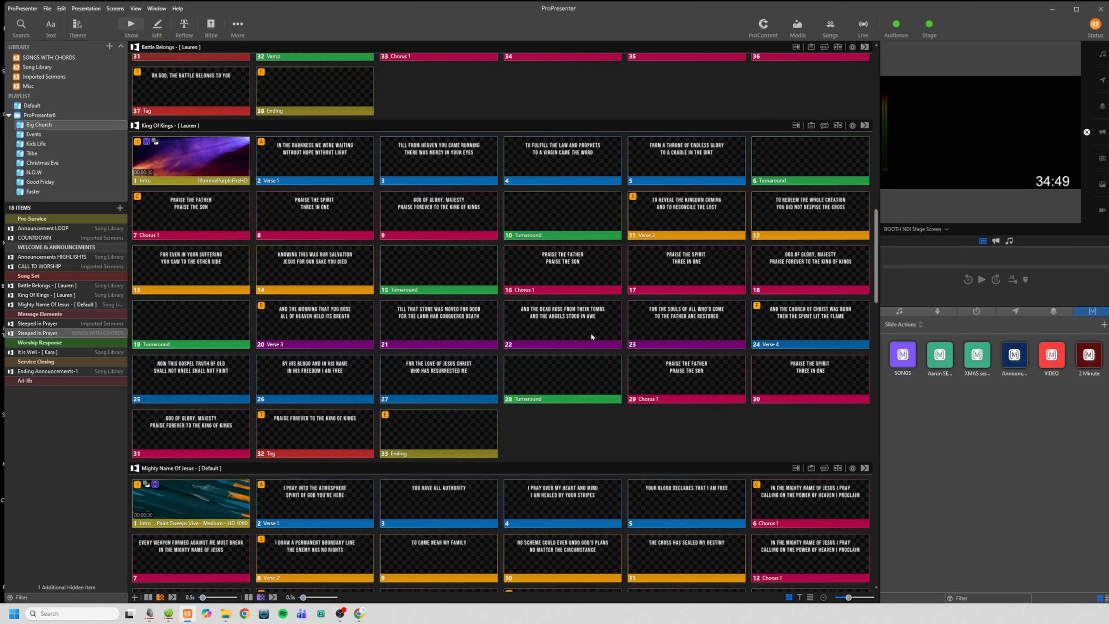
scroll(378, 283, "up", 5)
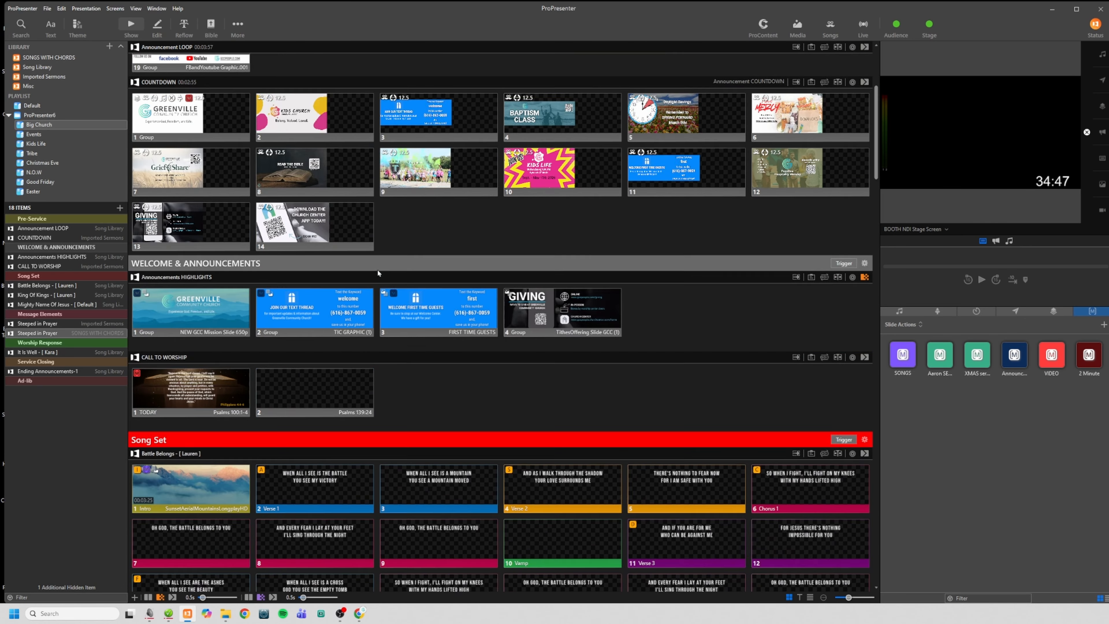
left_click(218, 236)
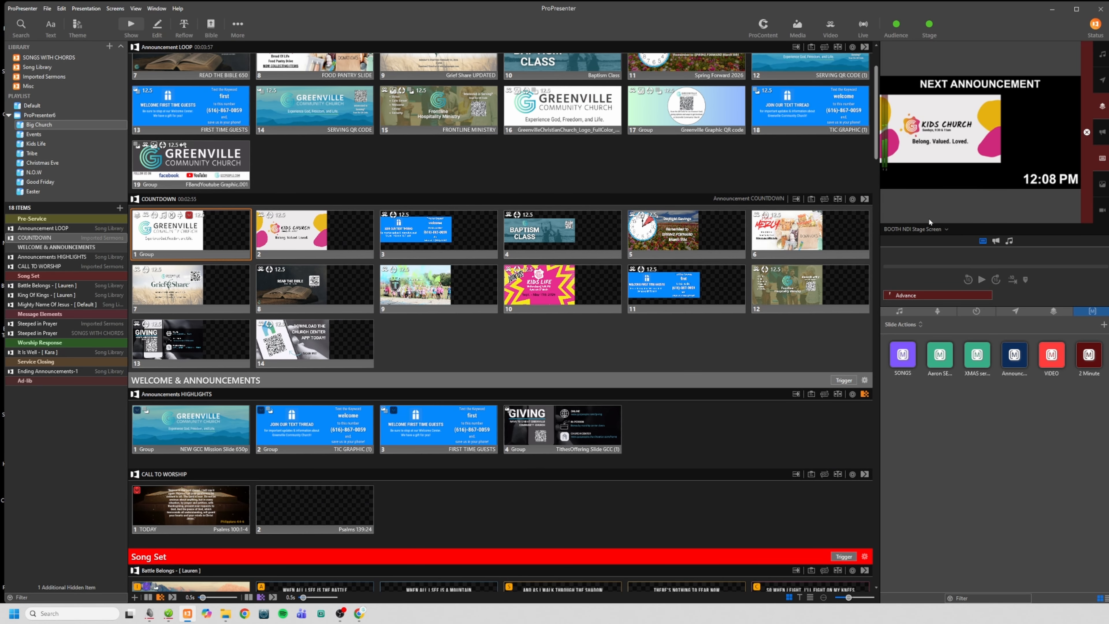
left_click(947, 230)
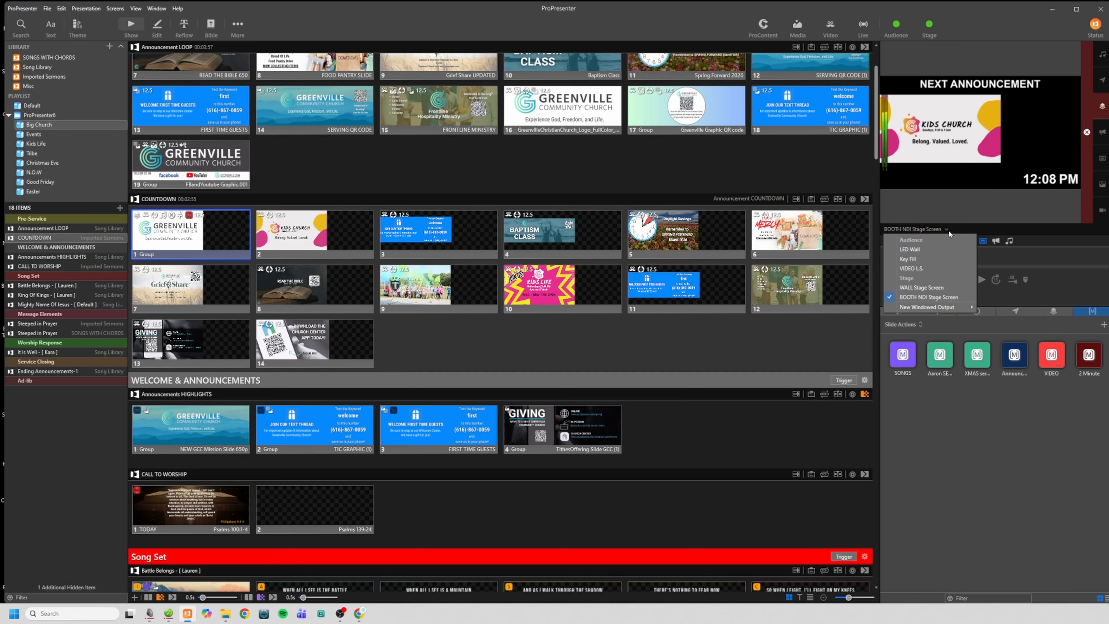
left_click(936, 249)
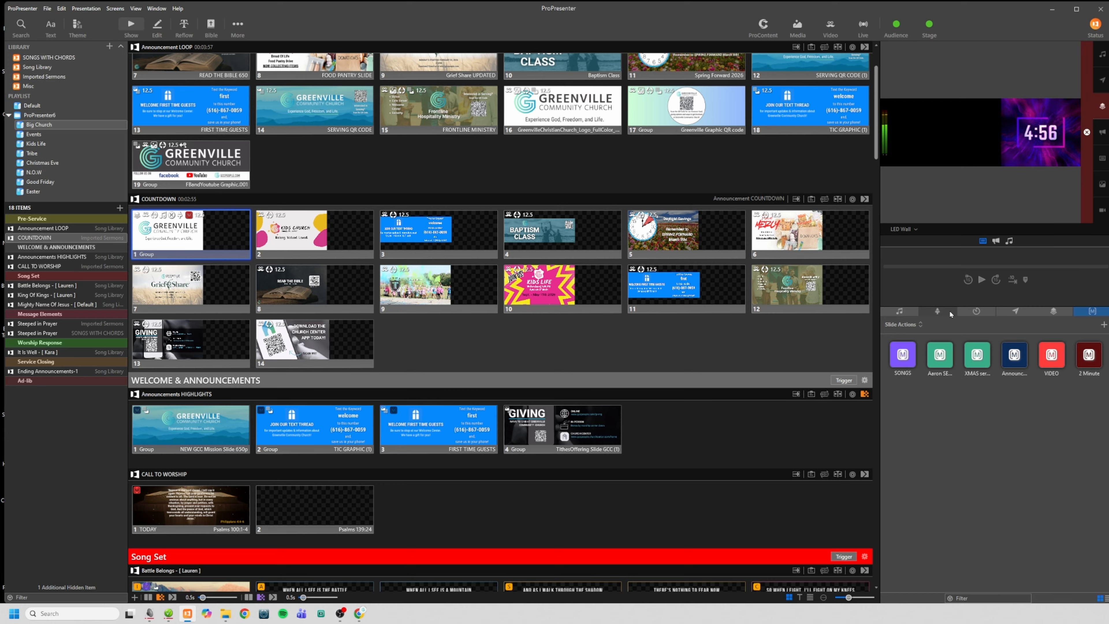
Step: Display the props to examine the COUNTDOWN prop, and trigger slide 1 of the COUNTDOWN presentation again
left_click(1048, 313)
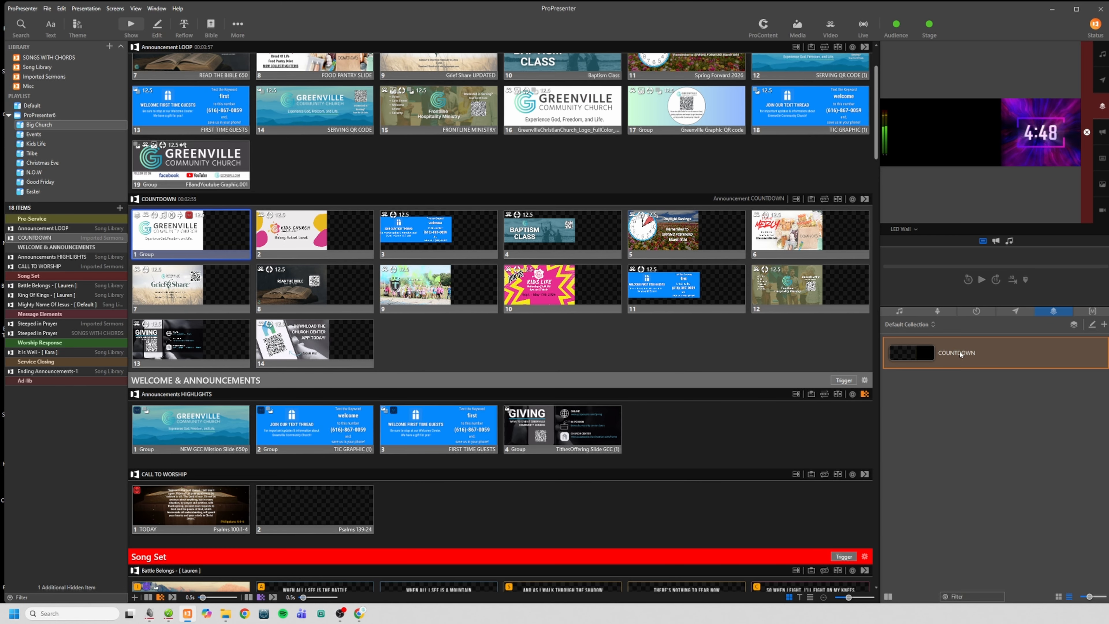
scroll(488, 317, "up", 2)
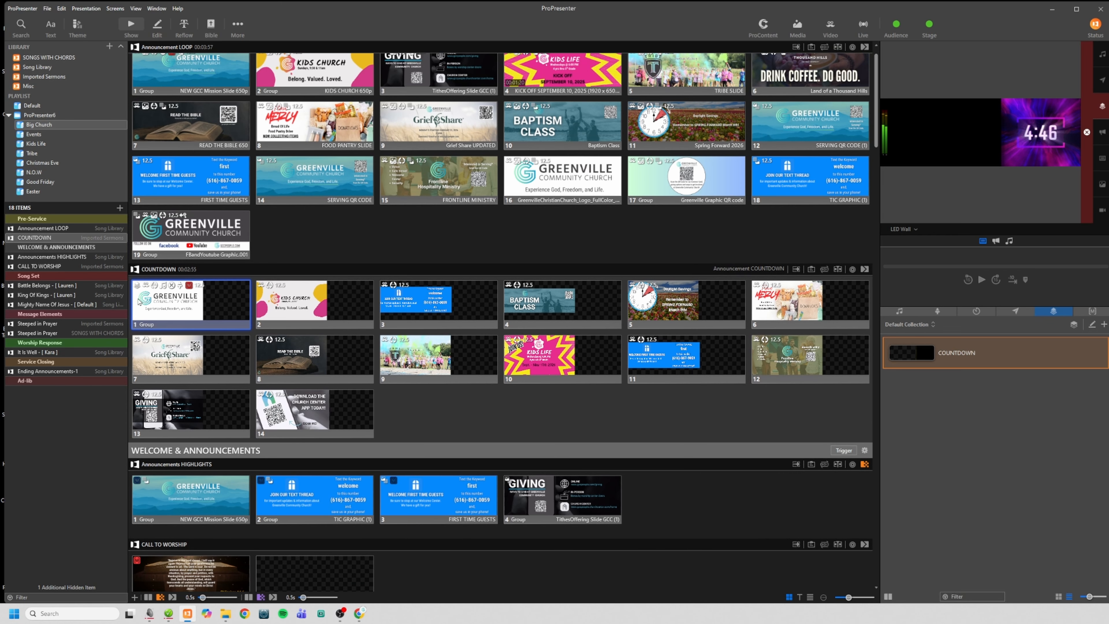
left_click(180, 307)
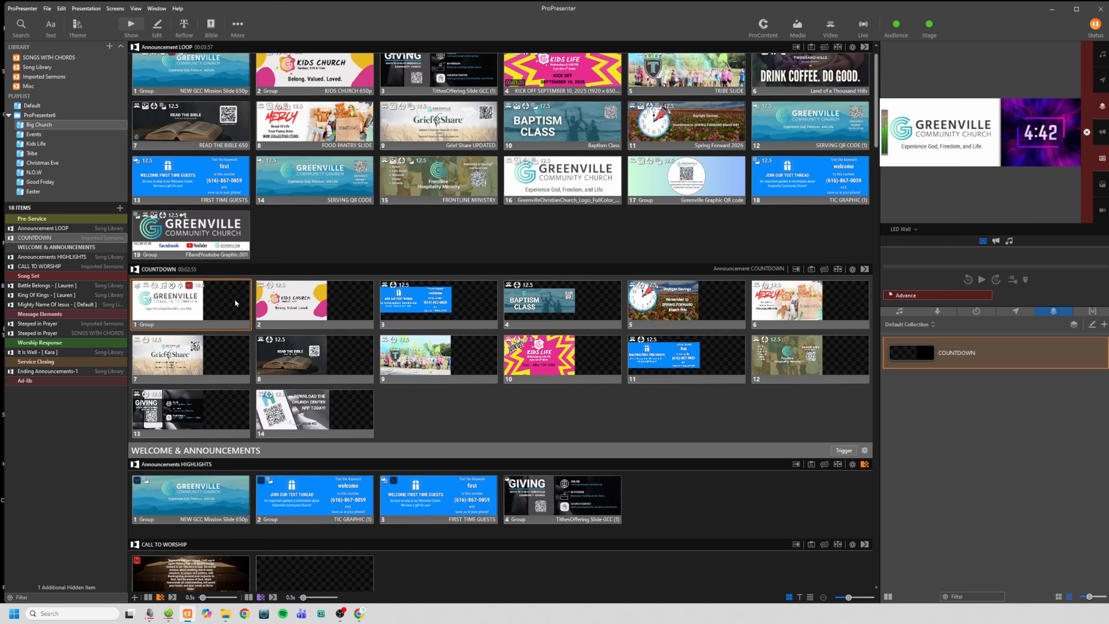
Step: Advance the COUNTDOWN presentation through its announcement slides up to slide 9, and clear all layers
key("Right")
key("Right")
key("Right")
key("Right")
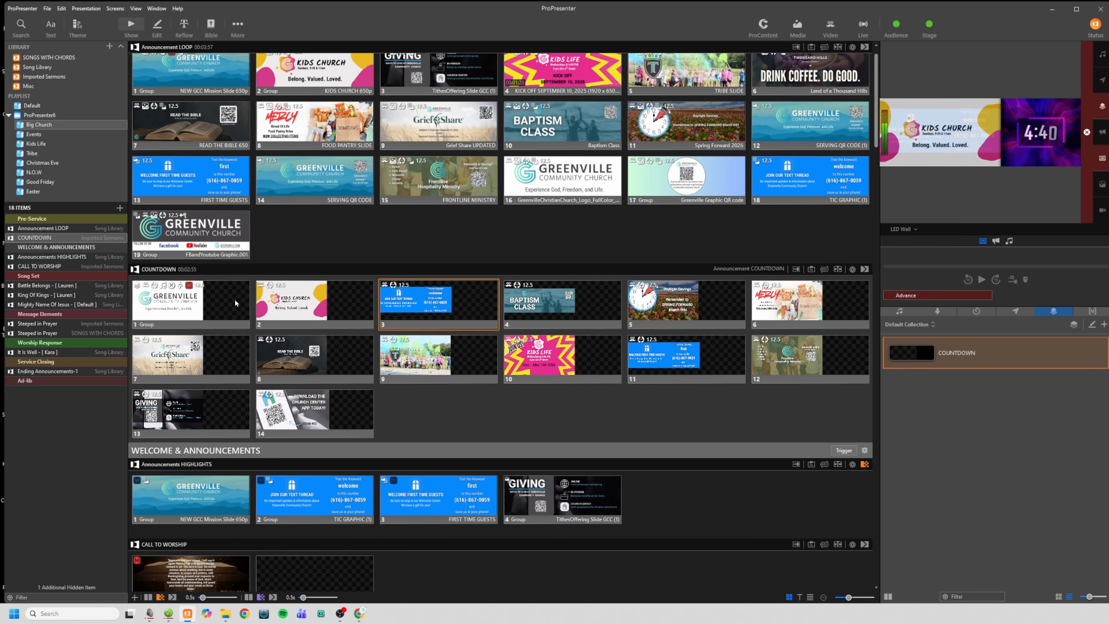
key("Right")
key("Right")
key("Right")
key("Right")
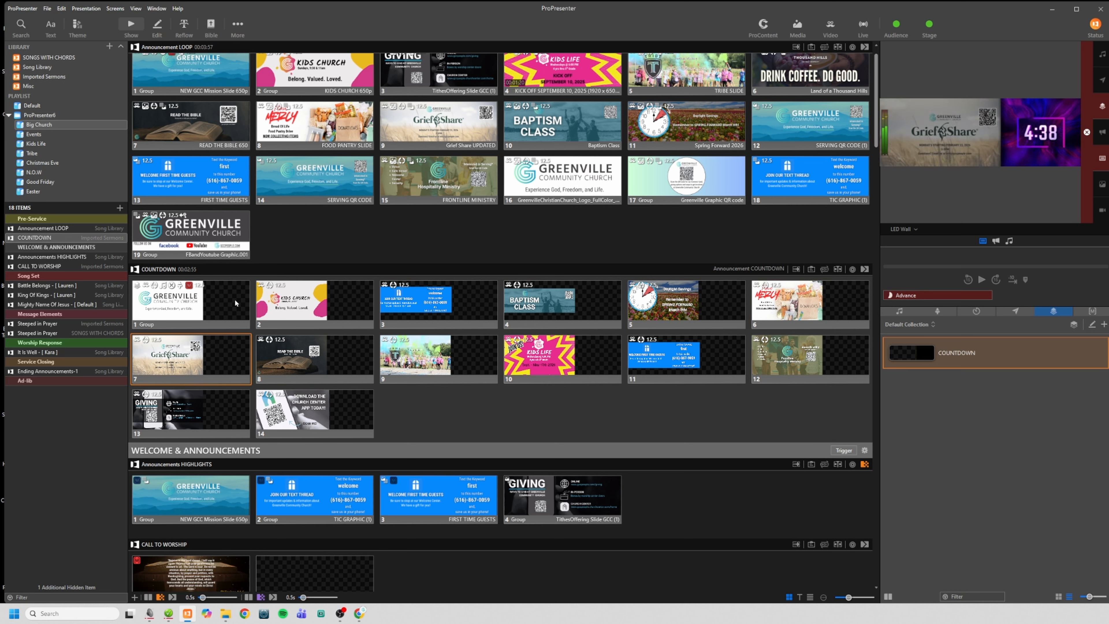
key("Right")
key("F1")
scroll(490, 442, "down", 15)
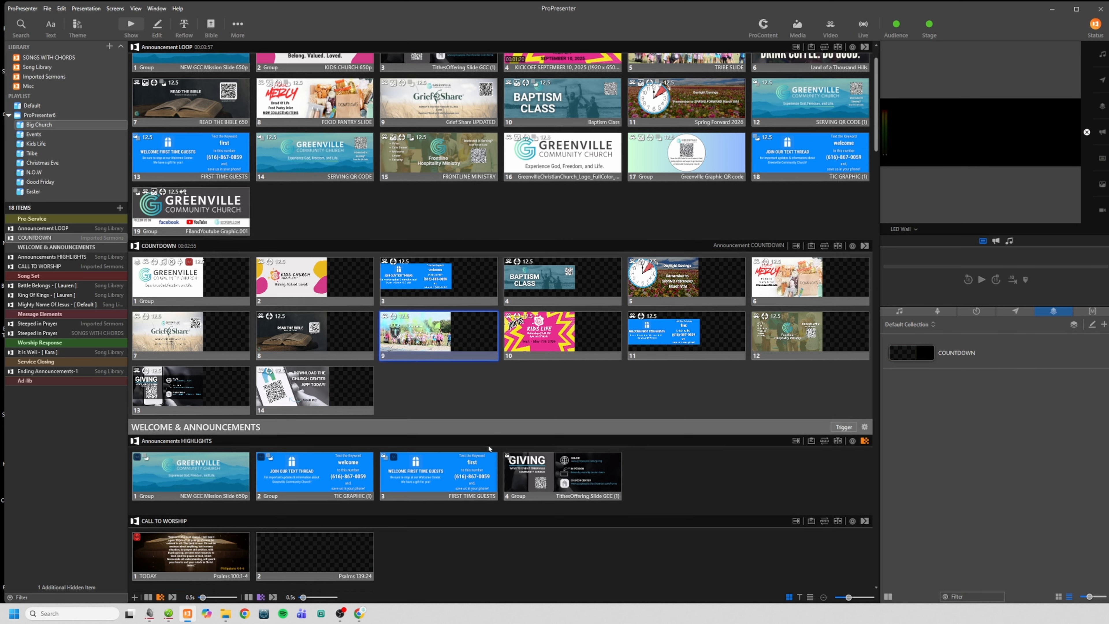
scroll(488, 437, "down", 20)
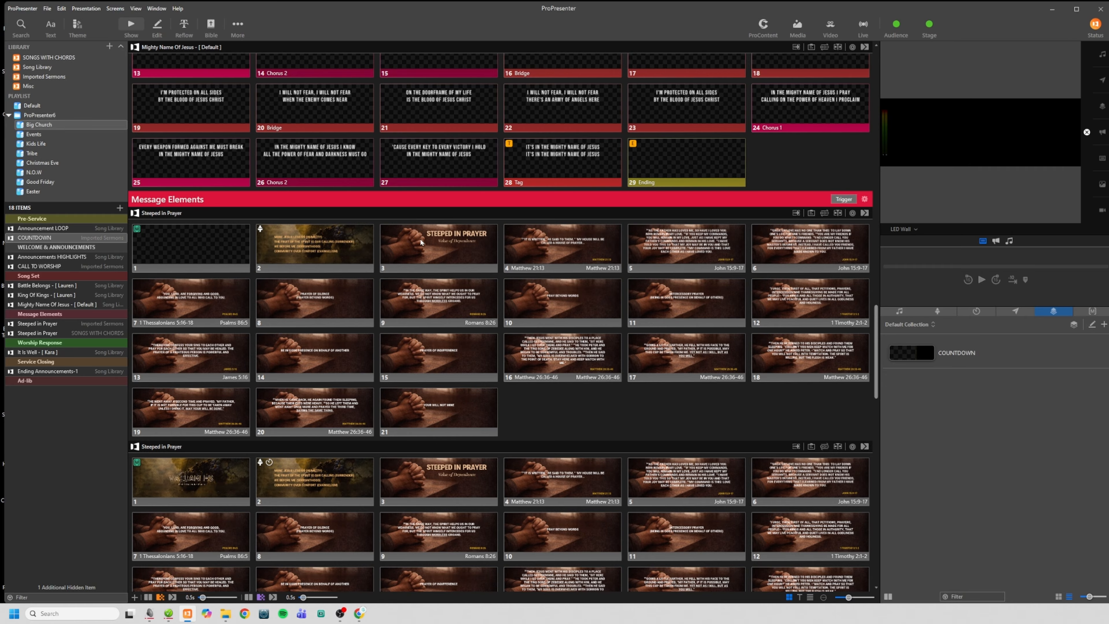
Step: Trigger slides 1, 3 and 4 of the first Steeped in Prayer presentation
left_click(200, 253)
left_click(435, 252)
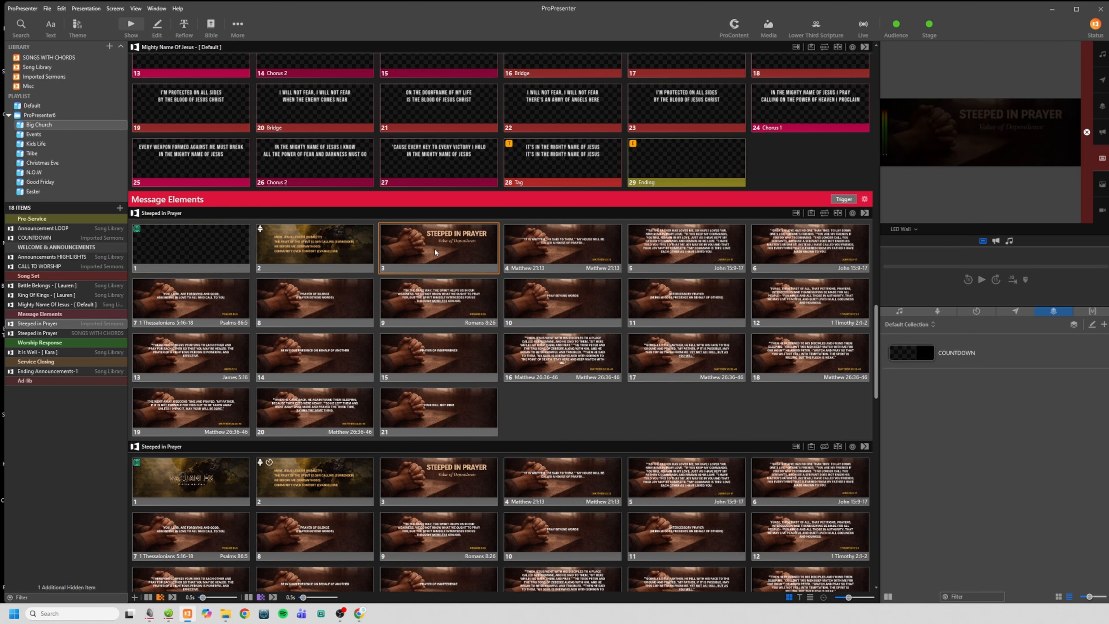
left_click(576, 248)
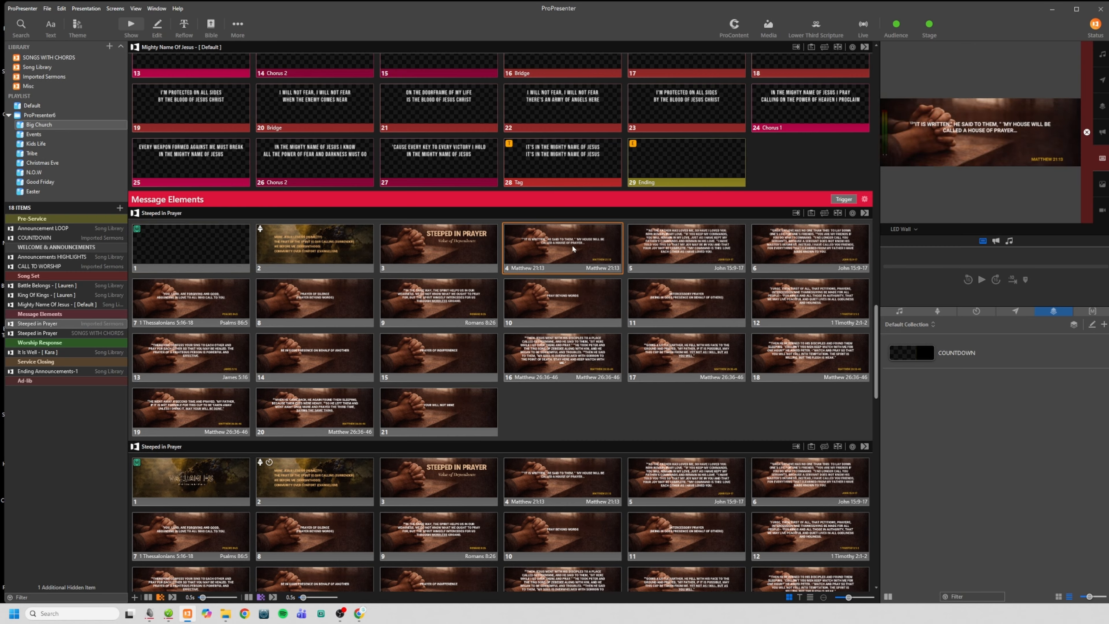
Step: Display the messages and examine the Troubled Child message's text and theme
left_click(1026, 313)
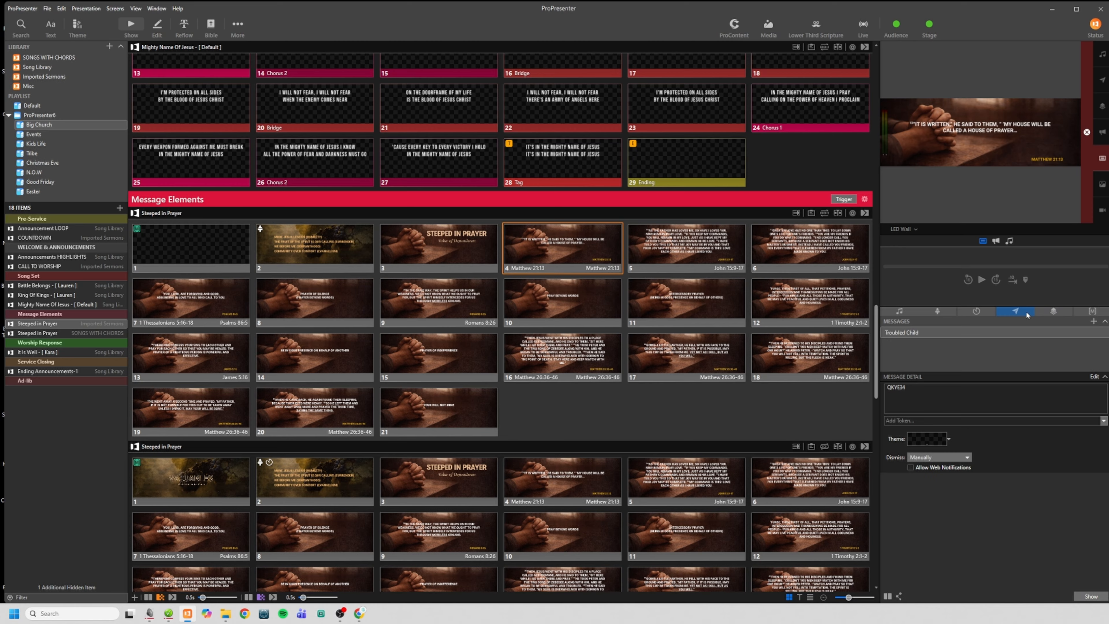
left_click(935, 398)
left_click(955, 396)
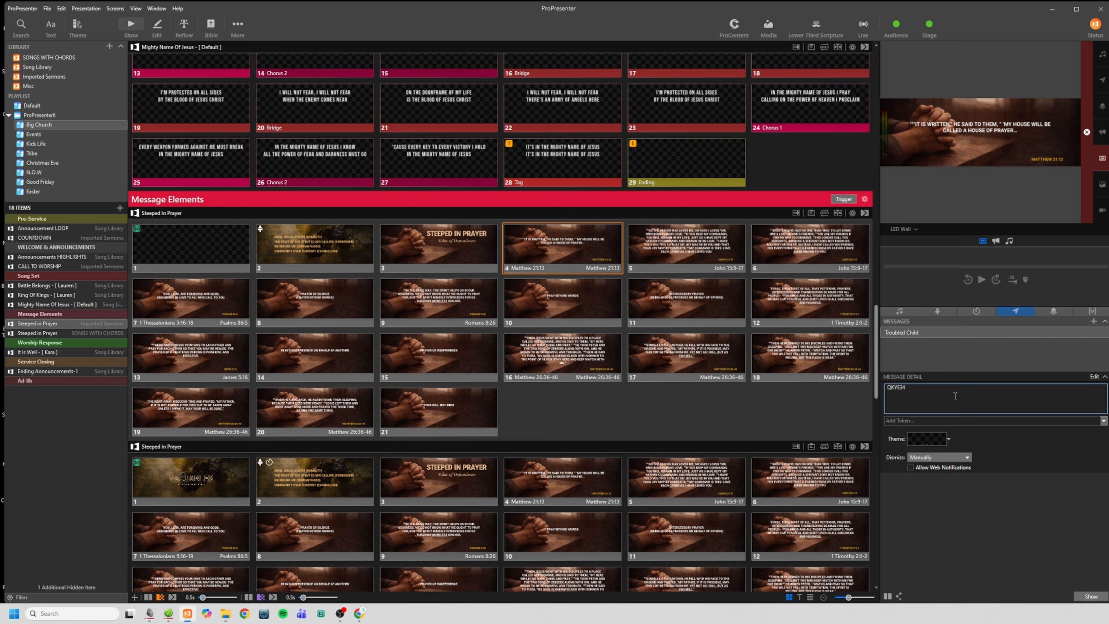
left_click(948, 440)
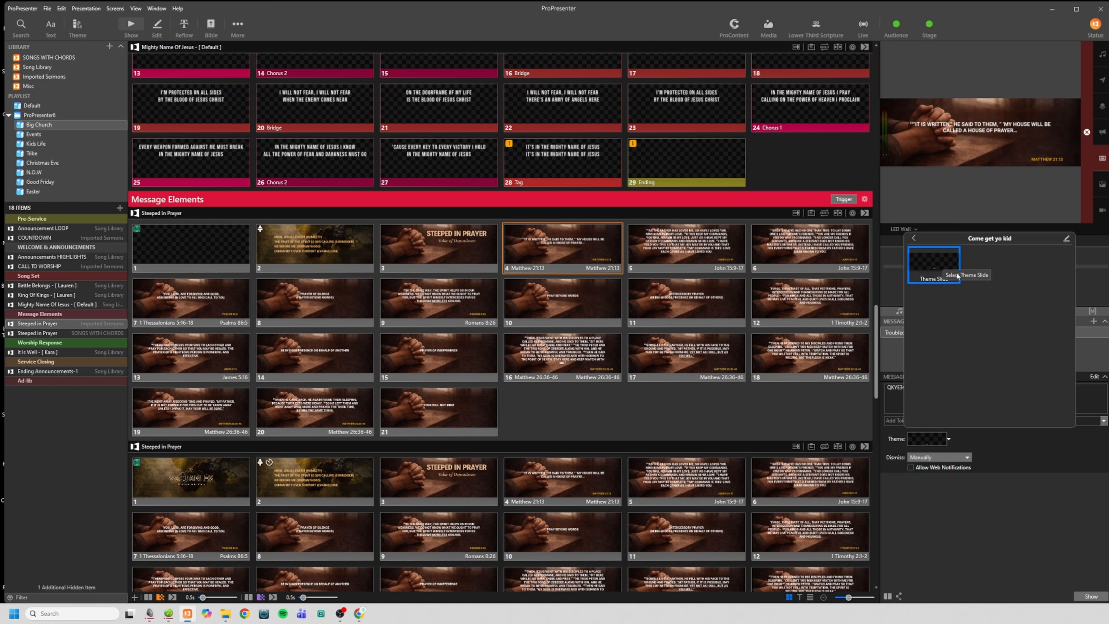
left_click(914, 240)
left_click(1027, 506)
Step: Set the Troubled Child message text to UZE34, and show the message on the output before hiding it again
double_click(930, 393)
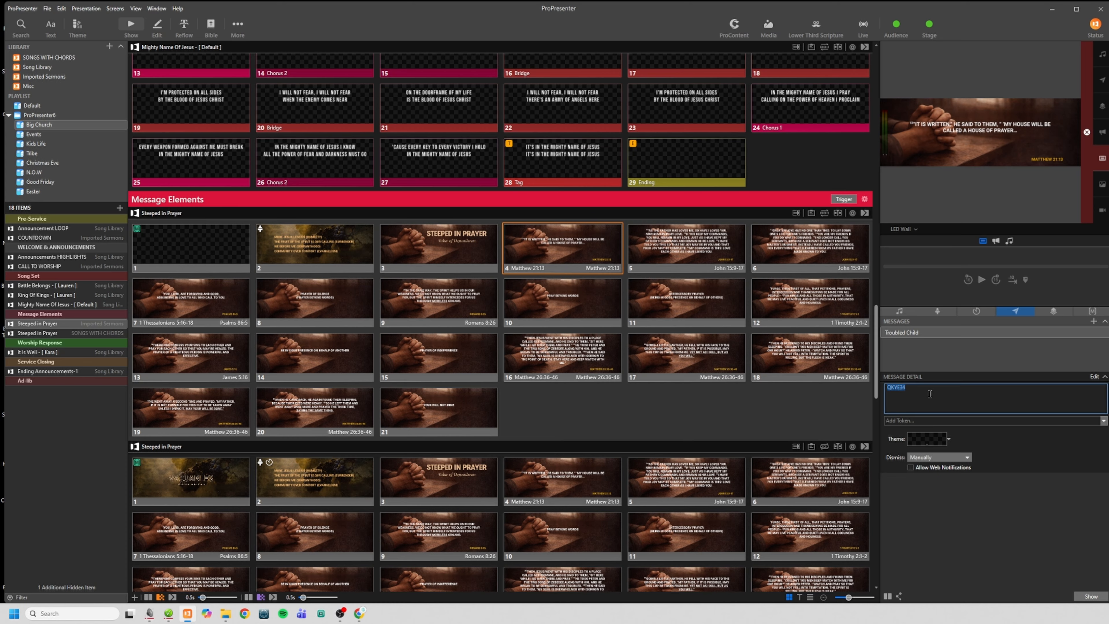
key("BackSpace")
type("UZE34")
left_click(1036, 464)
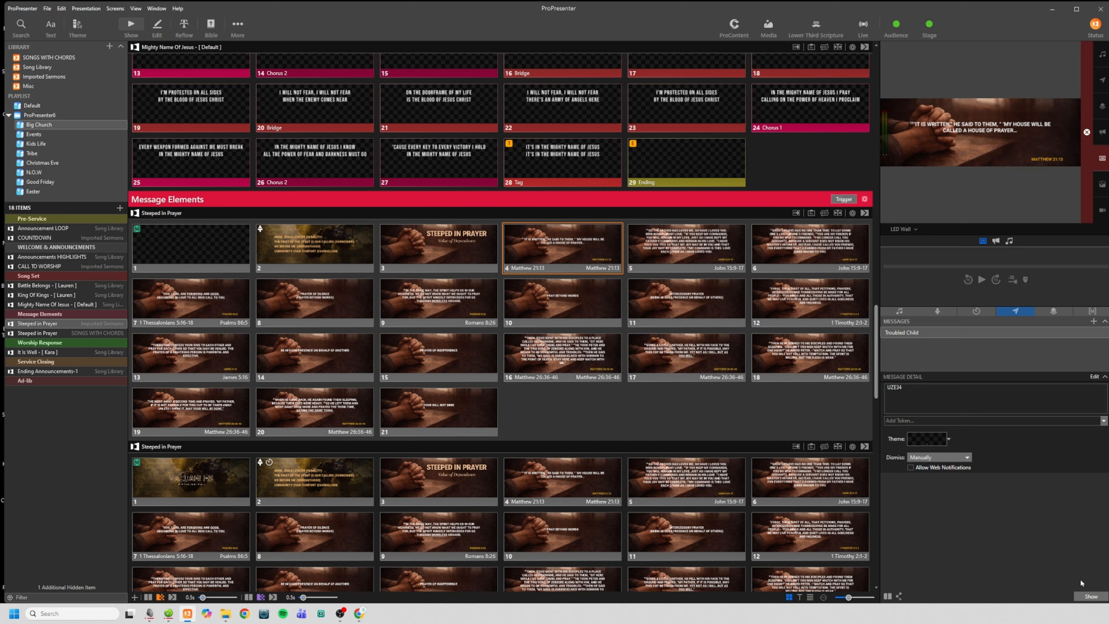
left_click(1086, 597)
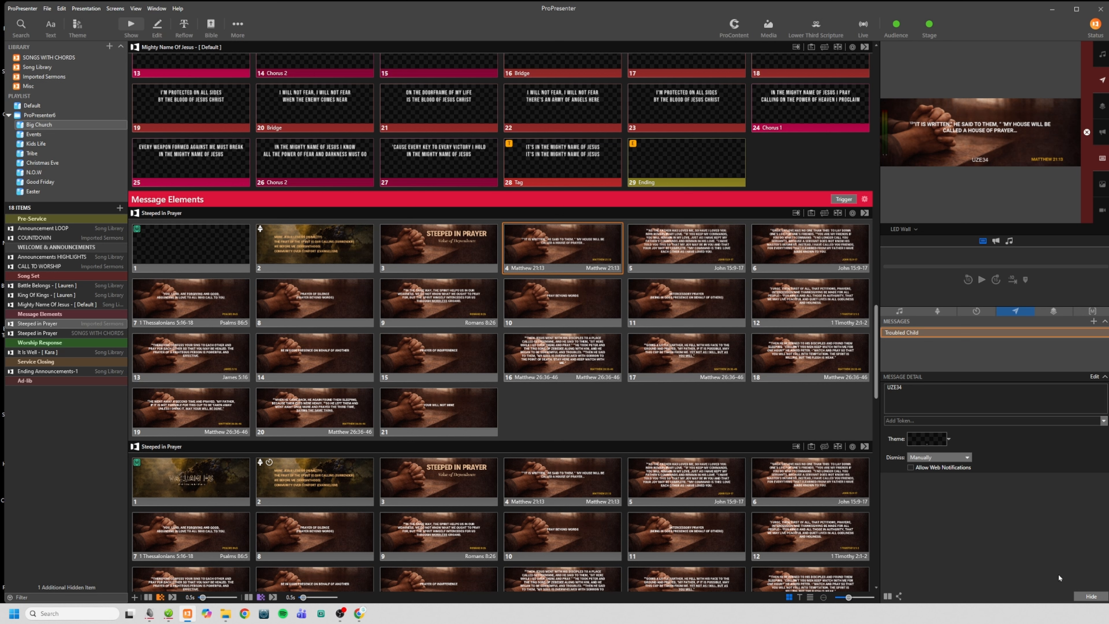
left_click(1080, 599)
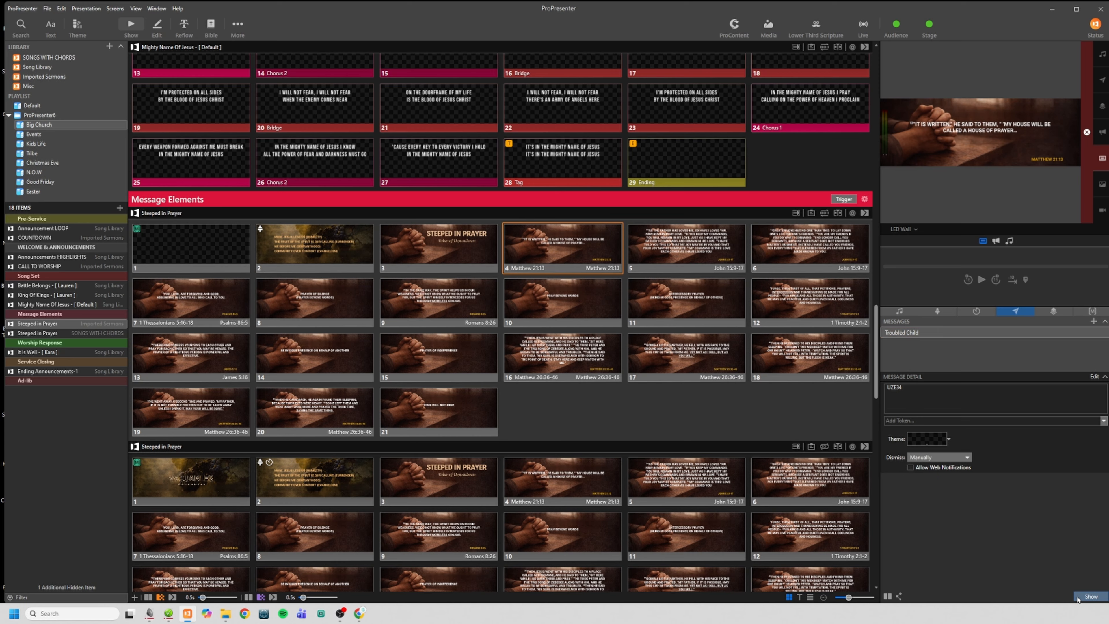
Step: Examine the Message, Communication and Macro actions that can be added to slide 4 of the second Steeped in Prayer
right_click(562, 485)
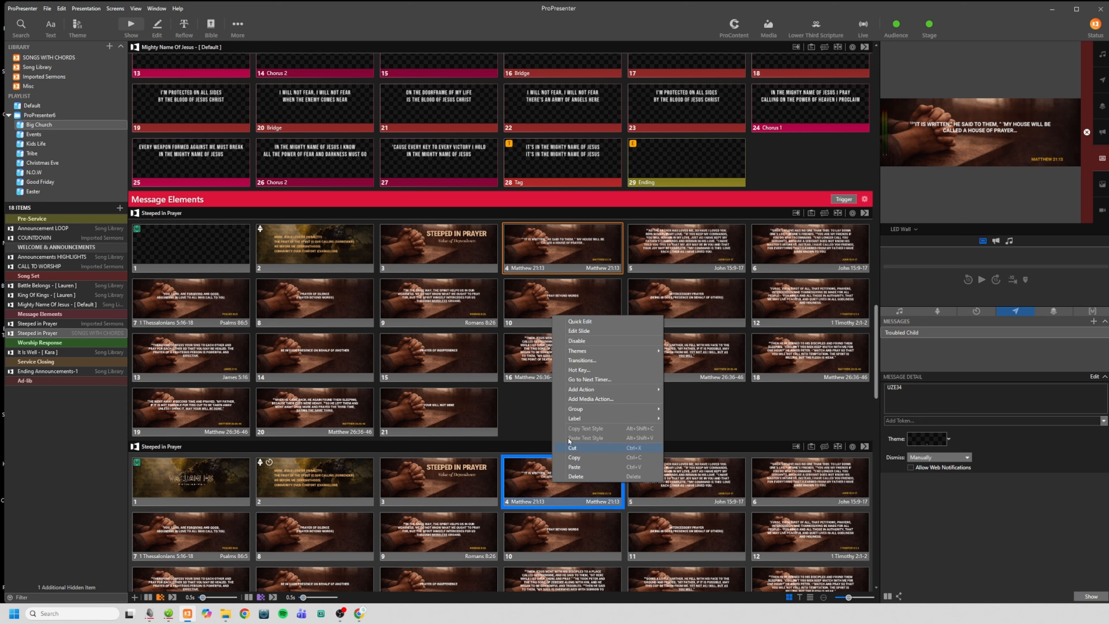
mouse_move(581, 389)
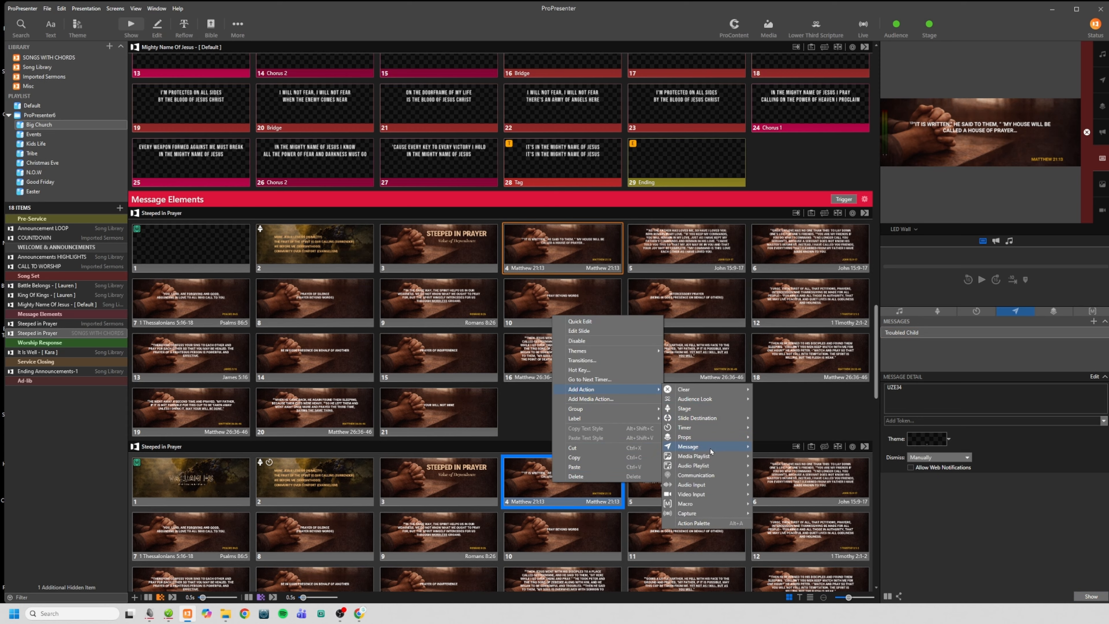
mouse_move(711, 448)
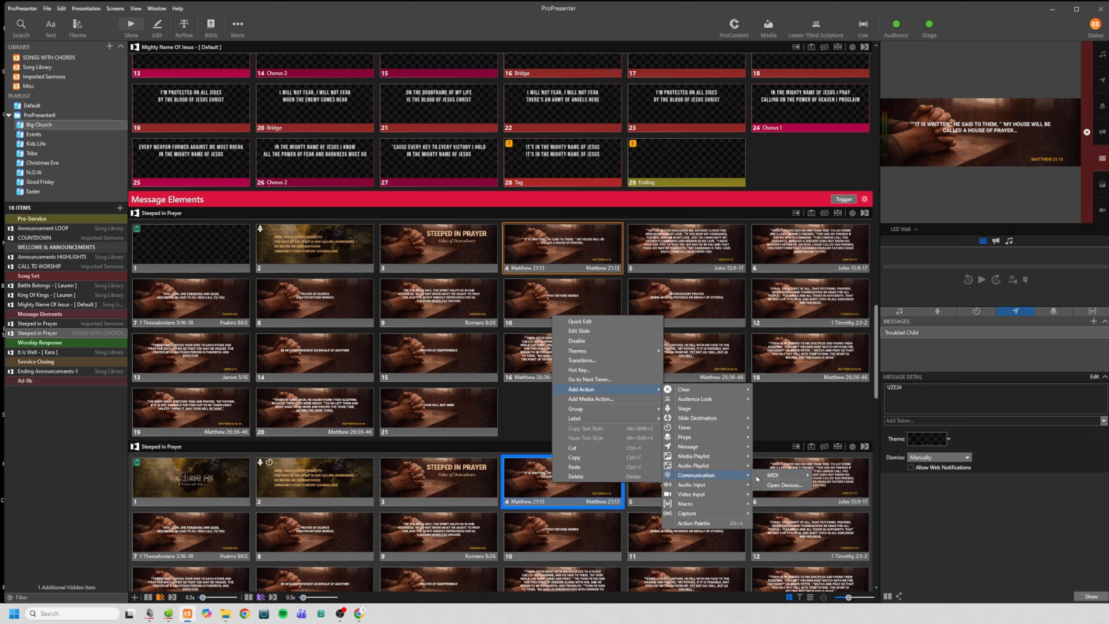
mouse_move(772, 478)
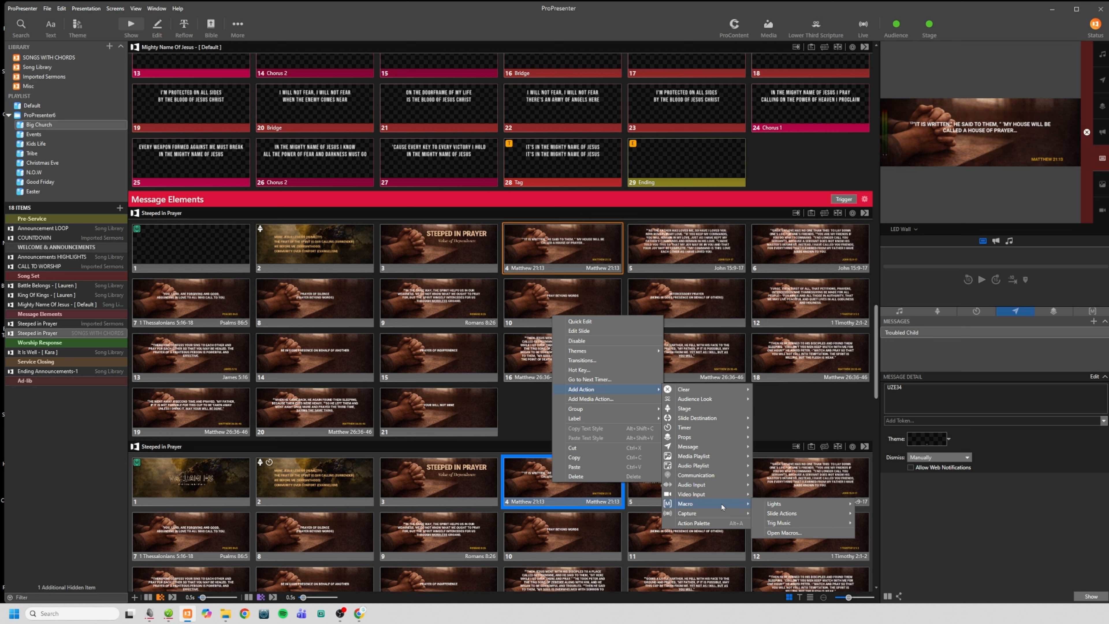
left_click(988, 364)
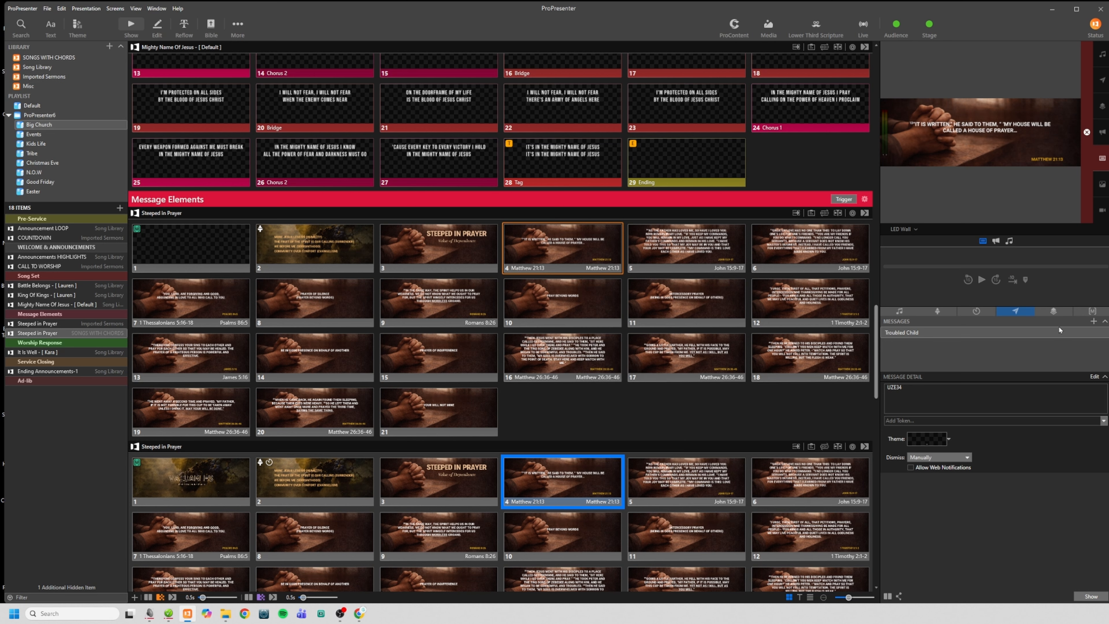
Step: Display the Slide Actions macros and, with all layers cleared, examine the SONGS macro's clear, look, stage and slide destination actions
left_click(1083, 313)
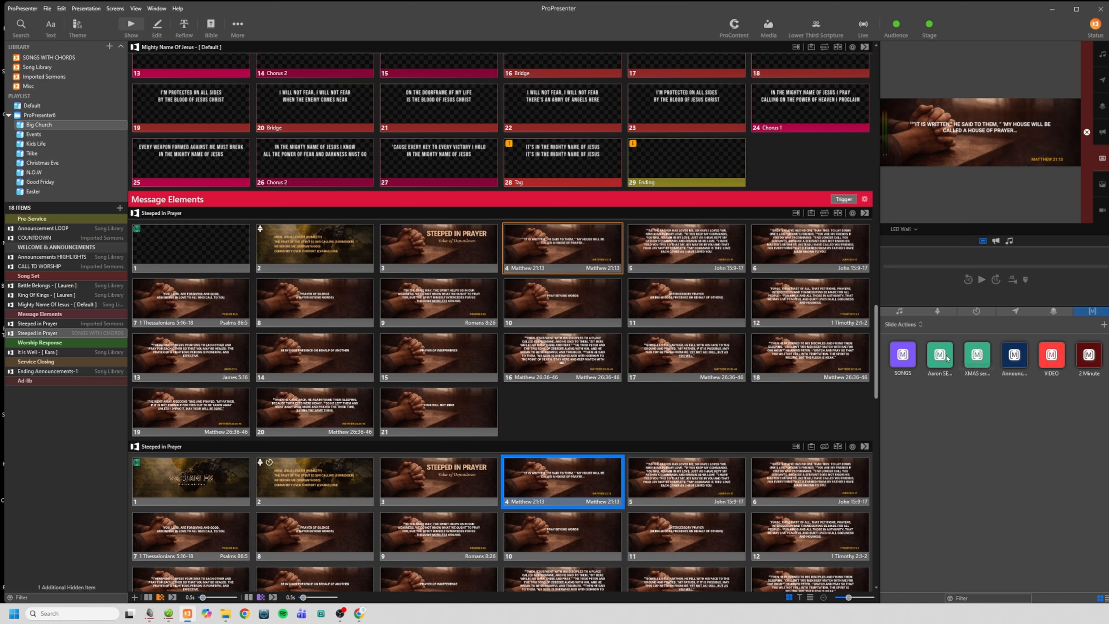
left_click(1086, 183)
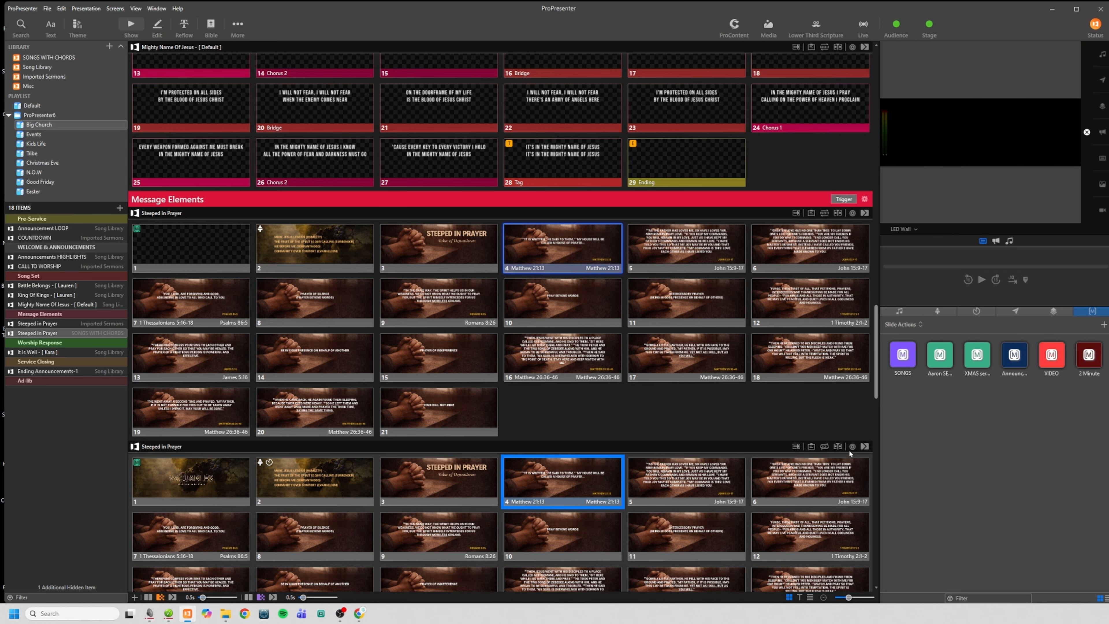
scroll(733, 464, "up", 7)
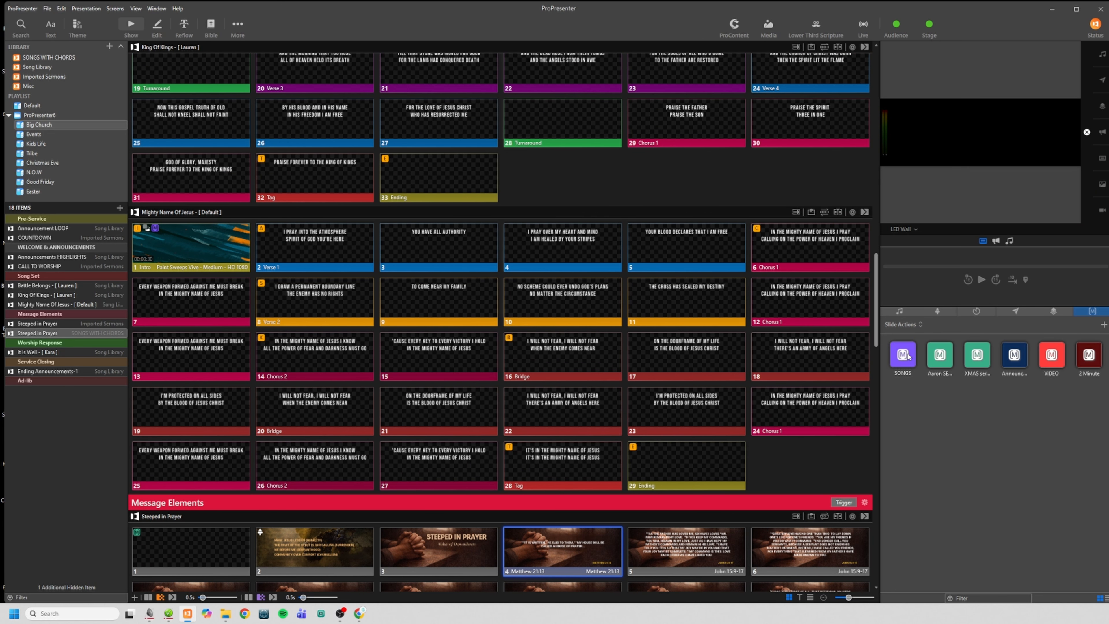
right_click(908, 357)
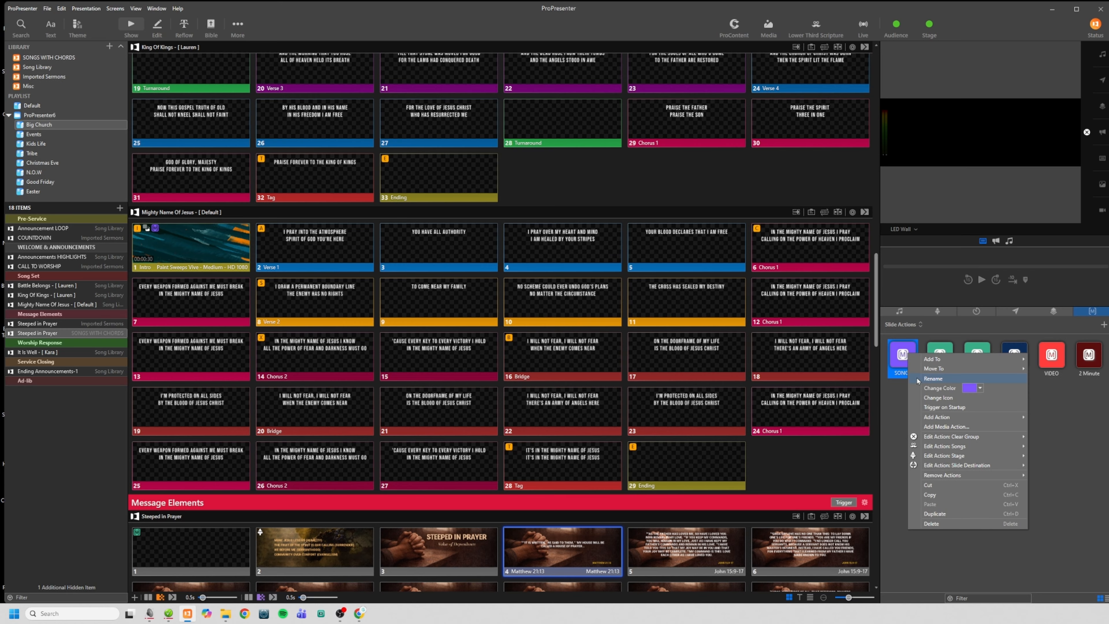
mouse_move(971, 439)
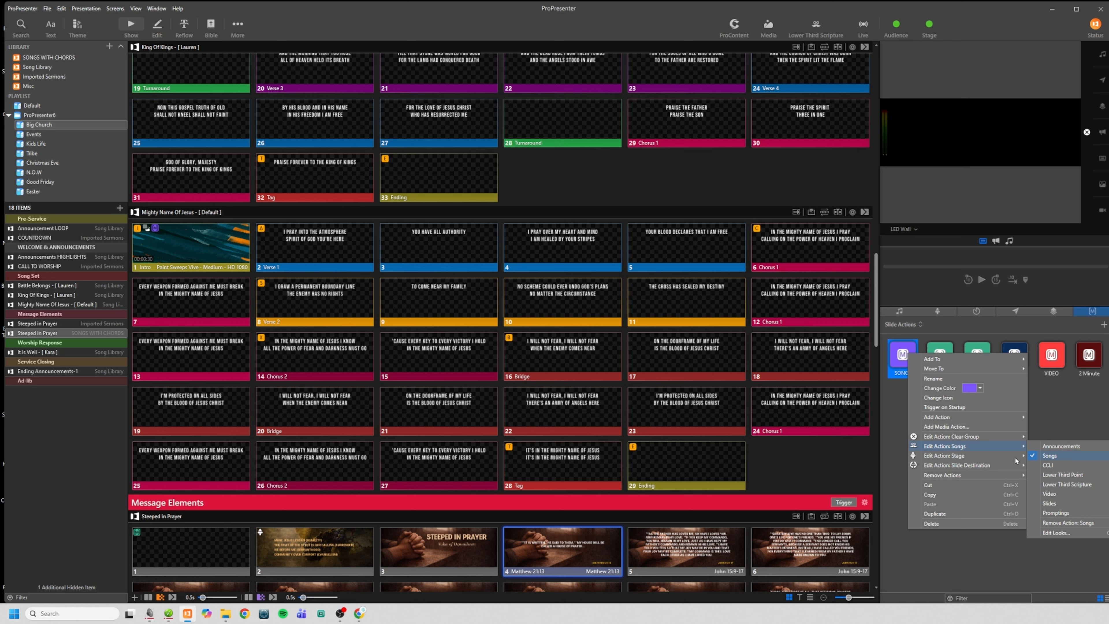
mouse_move(940, 458)
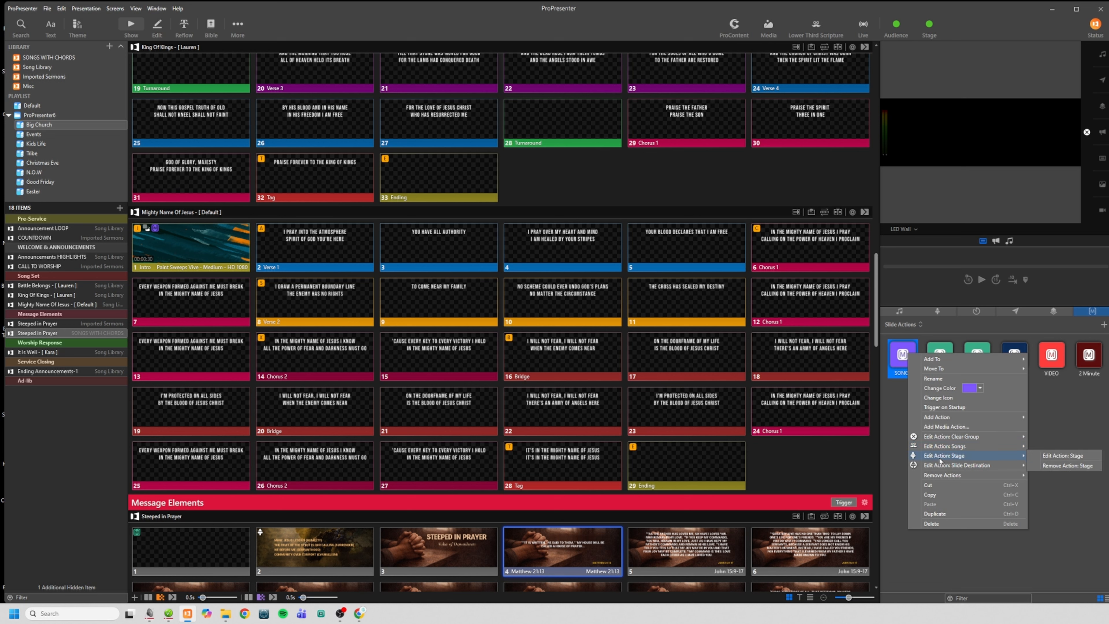
mouse_move(1006, 471)
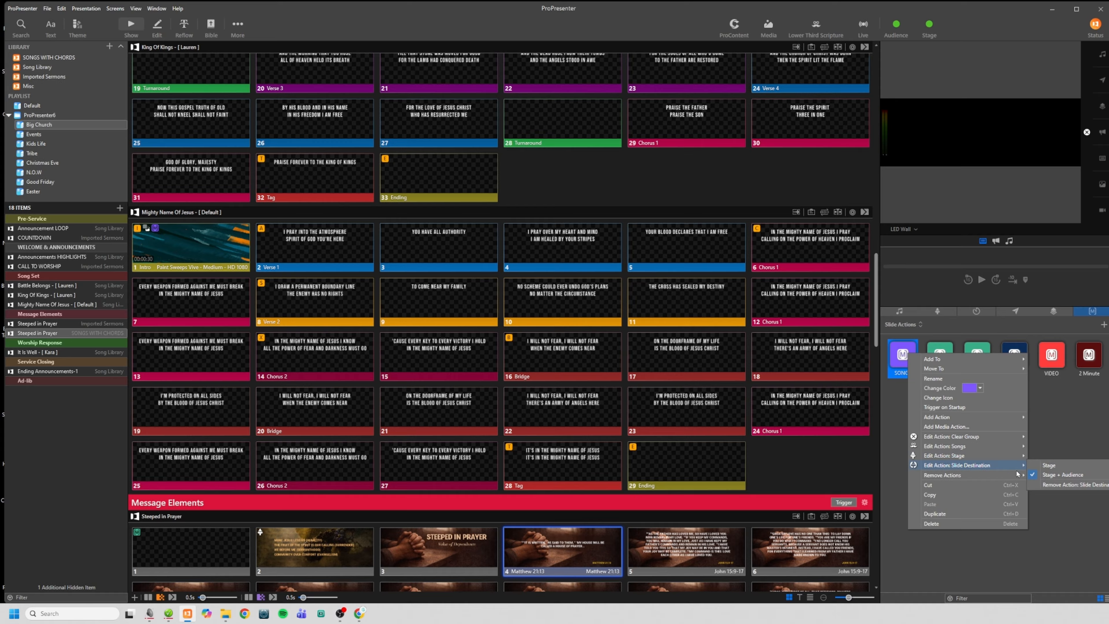
left_click(1059, 429)
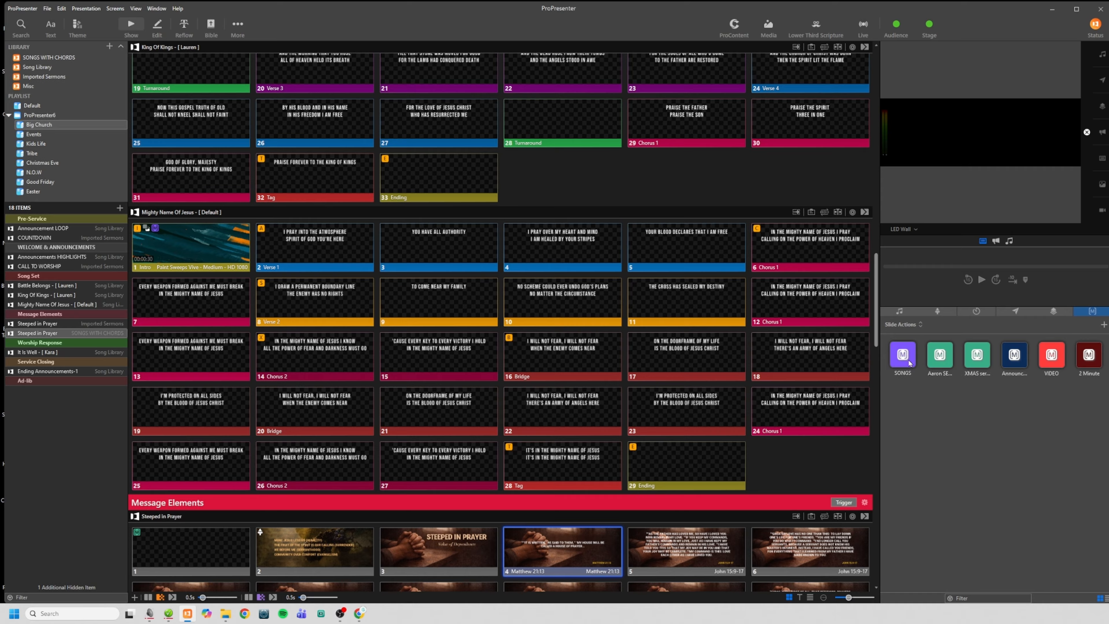
Step: With the SONGS macro triggered, switch the output preview to WALL Stage Screen and trigger slide 1 of Mighty Name Of Jesus
left_click(901, 229)
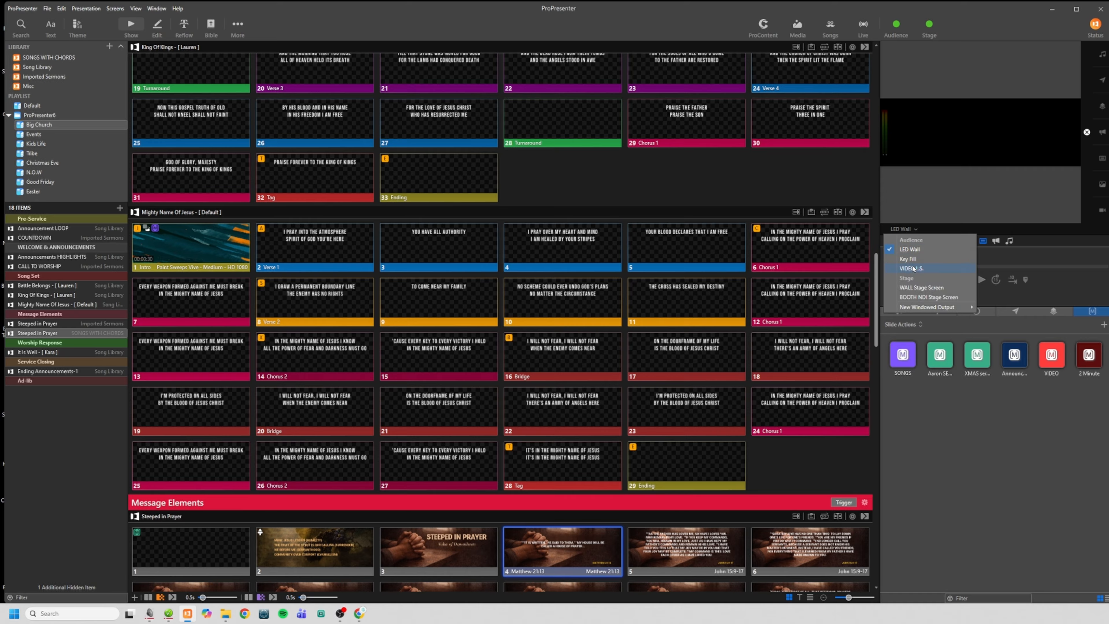
left_click(918, 288)
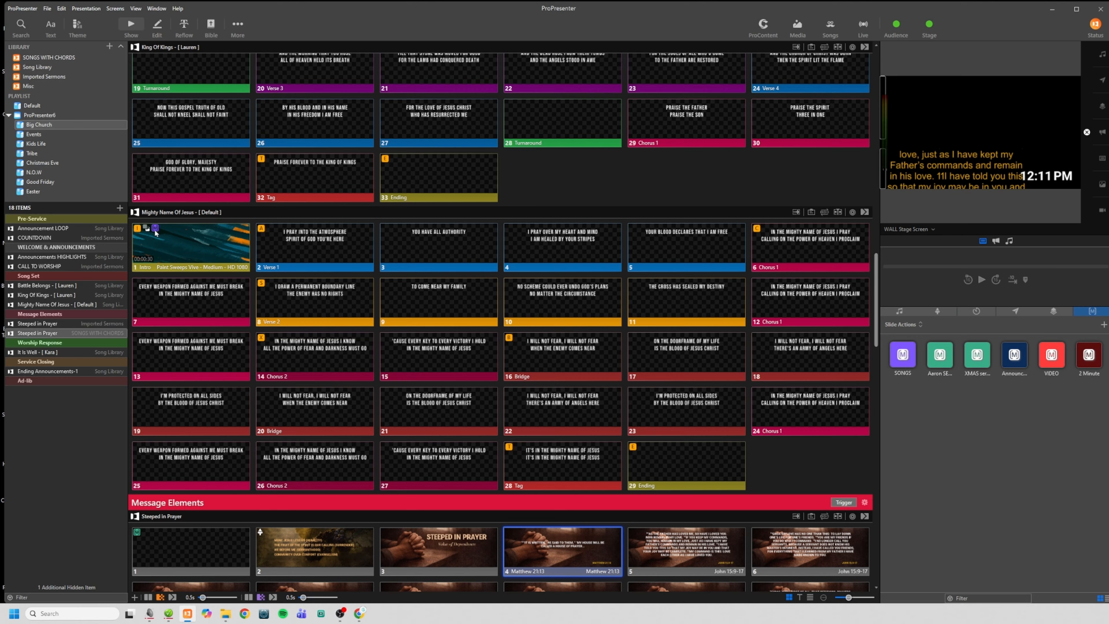
mouse_move(155, 232)
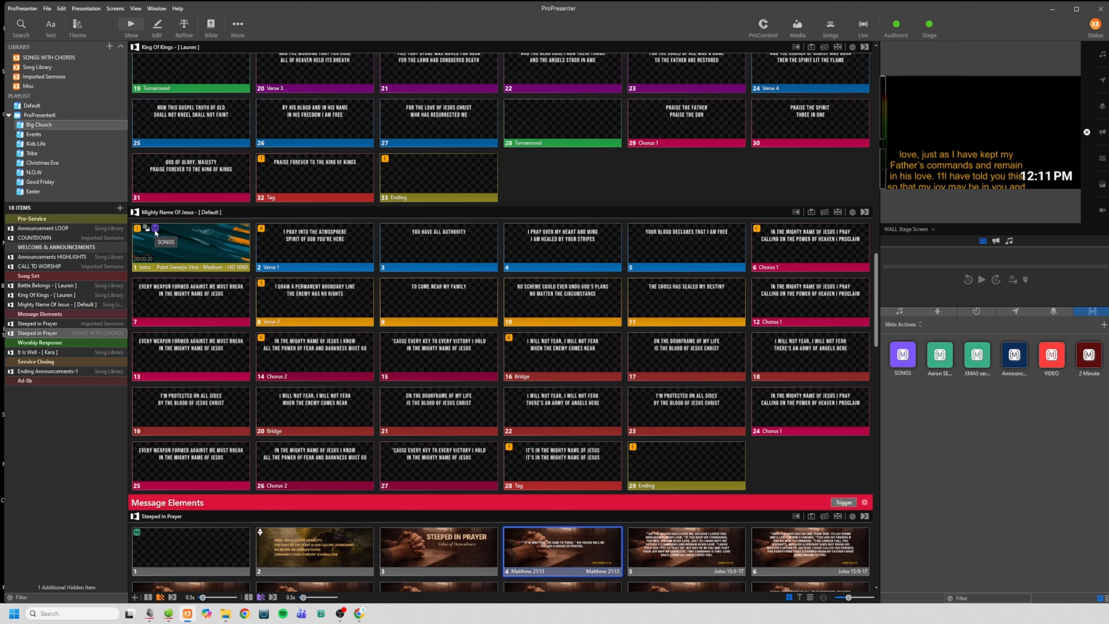
left_click(179, 243)
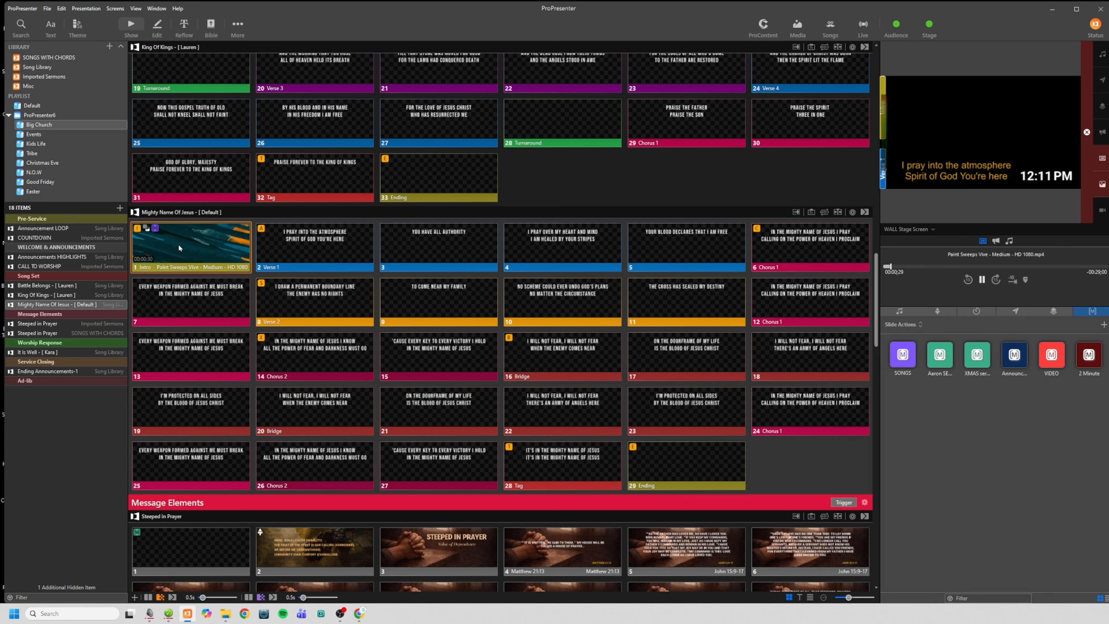
Step: Trigger slides 1, 3 and 4 of the first Steeped in Prayer while previewing the WALL Stage Screen
scroll(233, 371, "down", 3)
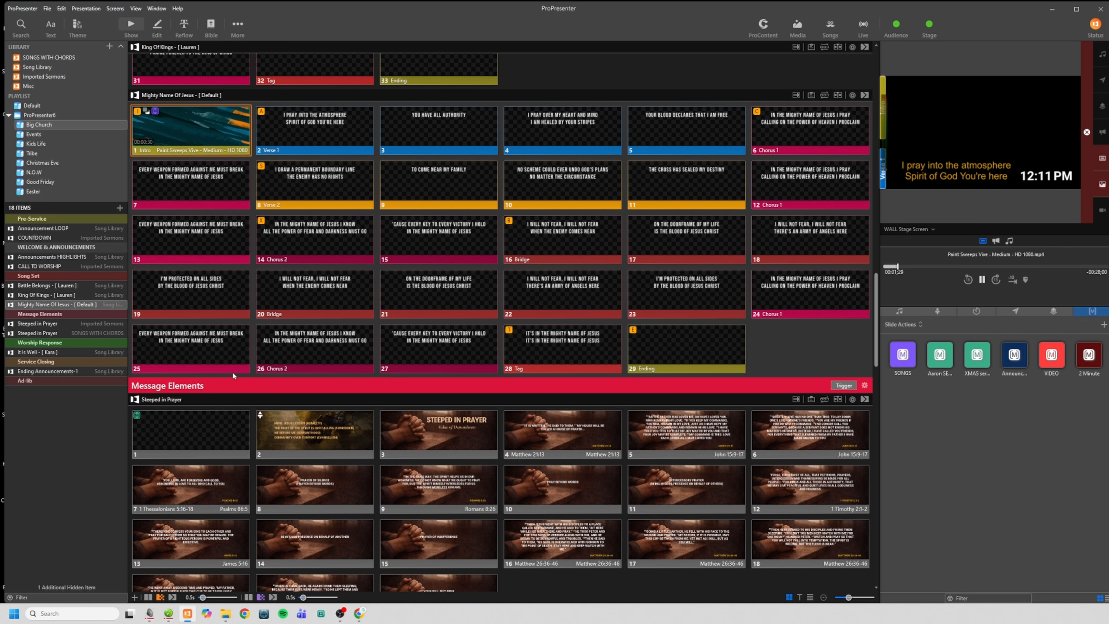
left_click(204, 434)
left_click(431, 433)
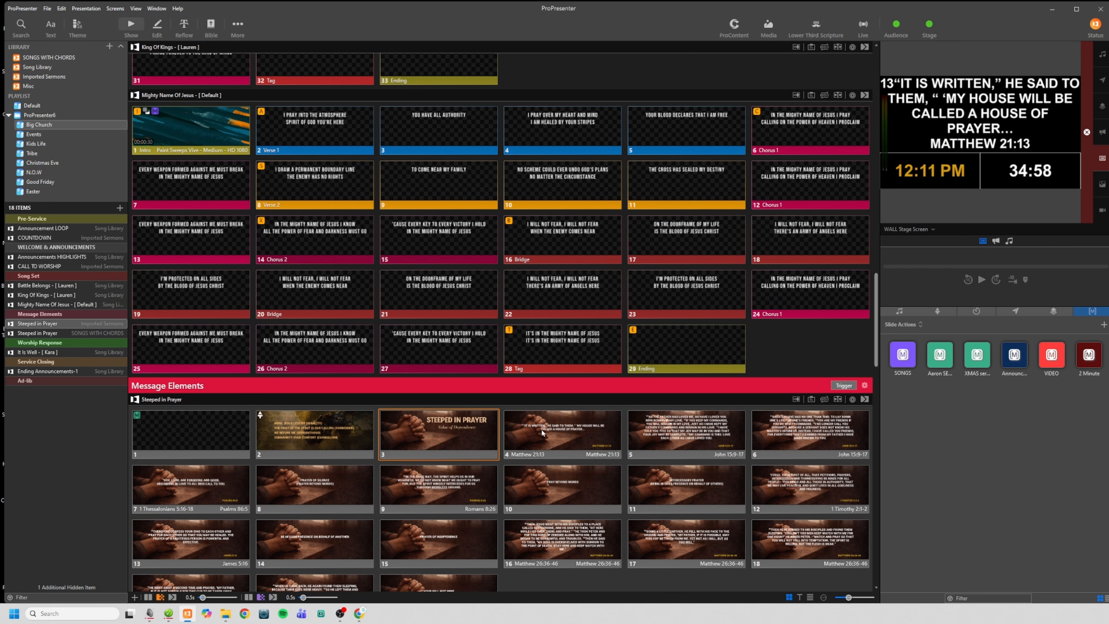
left_click(562, 433)
Step: Switch the output preview to BOOTH NDI Stage Screen, and trigger slide 10 of the first Steeped in Prayer
left_click(908, 229)
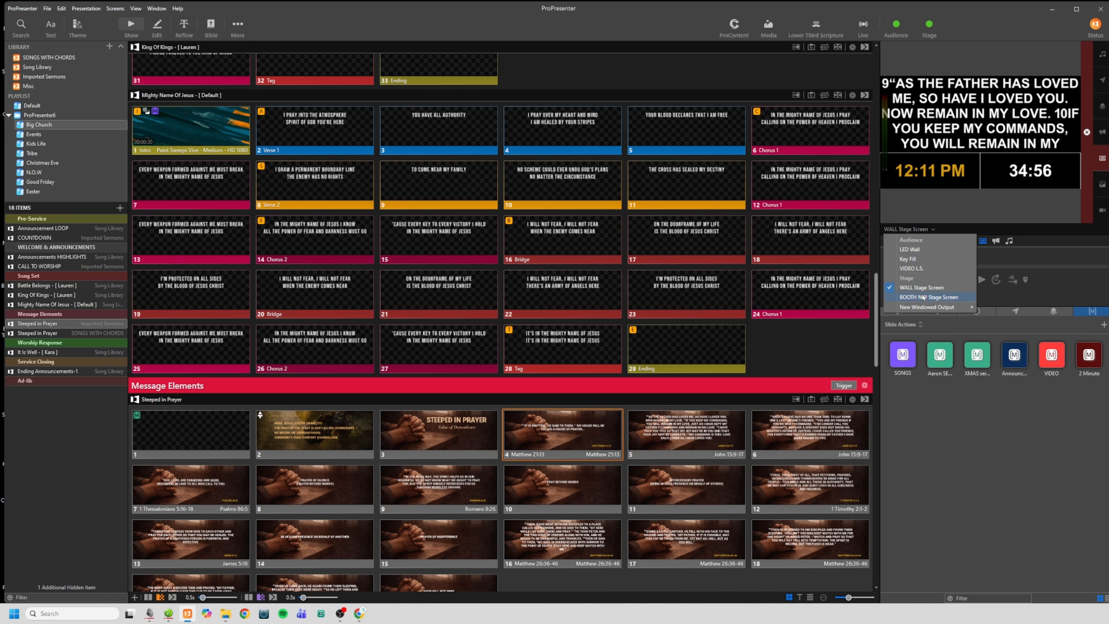
left_click(929, 297)
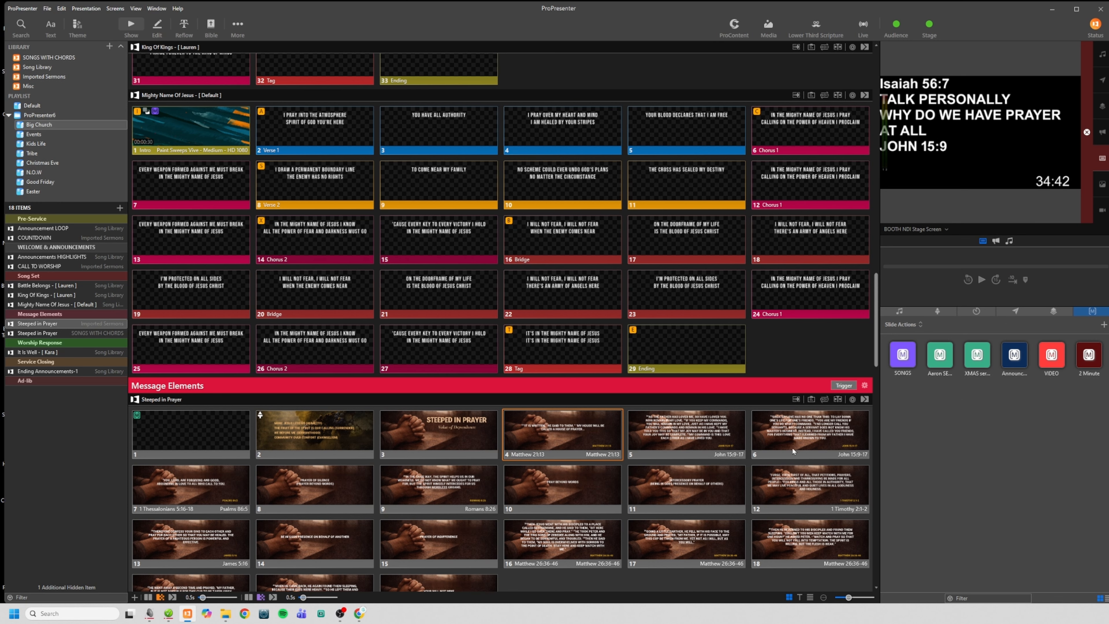
scroll(594, 527, "down", 2)
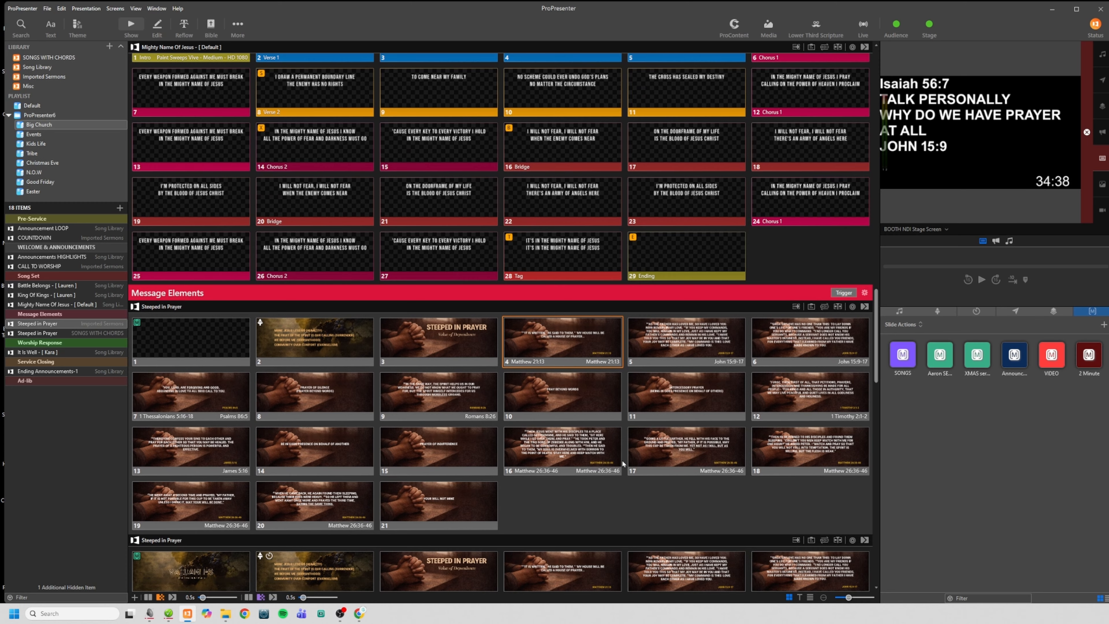
left_click(570, 399)
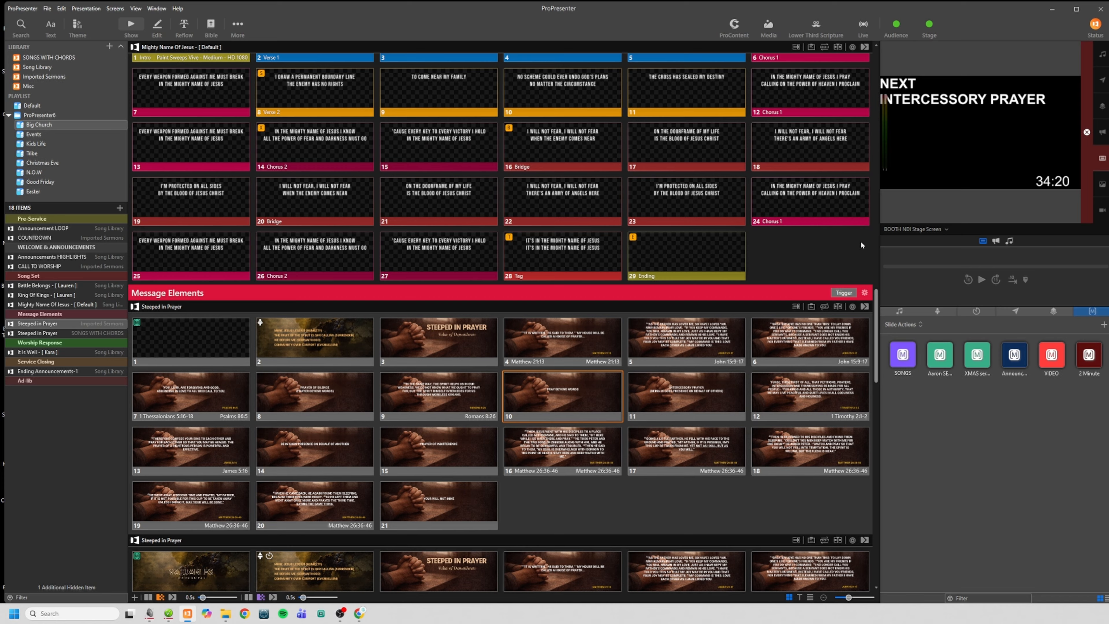
Step: Preview the LED Wall output followed by the VIDEO L.S. output, and display the timers
left_click(891, 229)
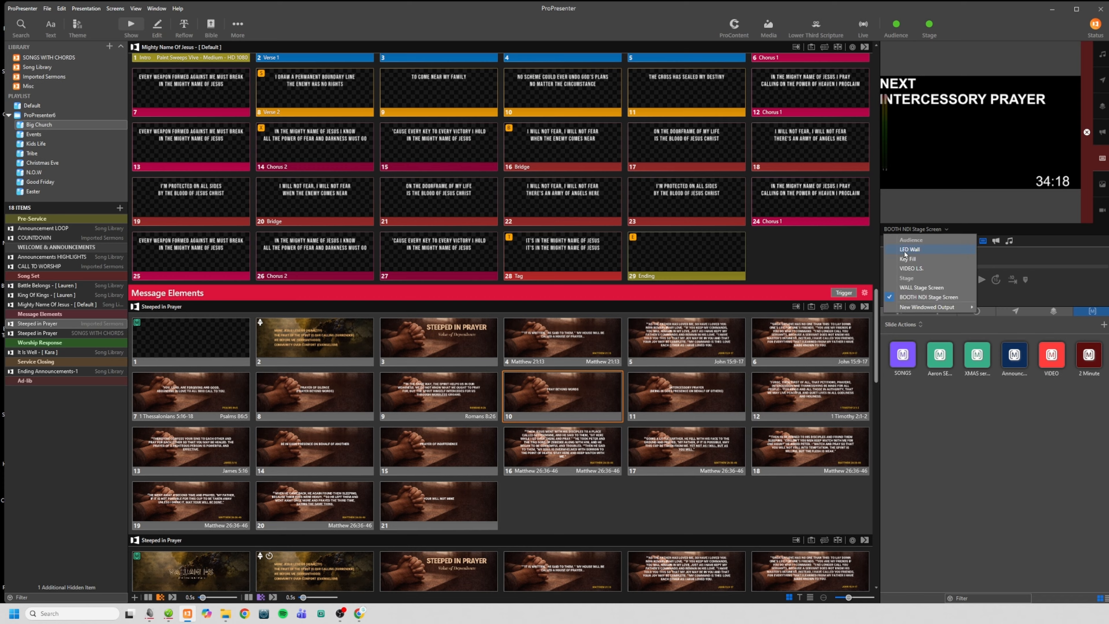
left_click(902, 249)
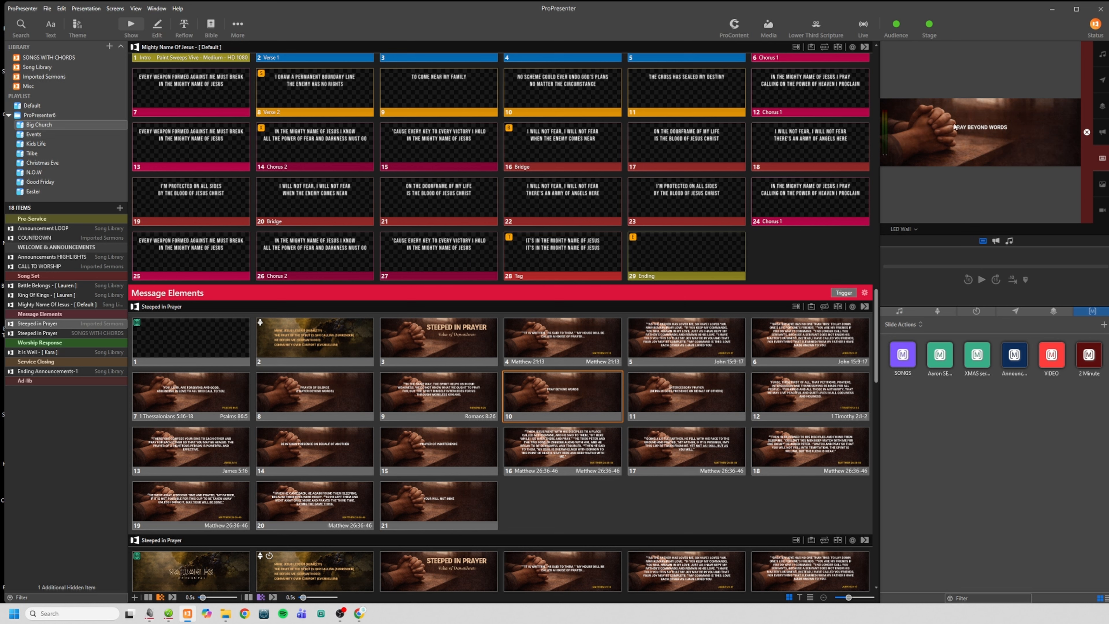
left_click(905, 229)
left_click(915, 275)
left_click(986, 313)
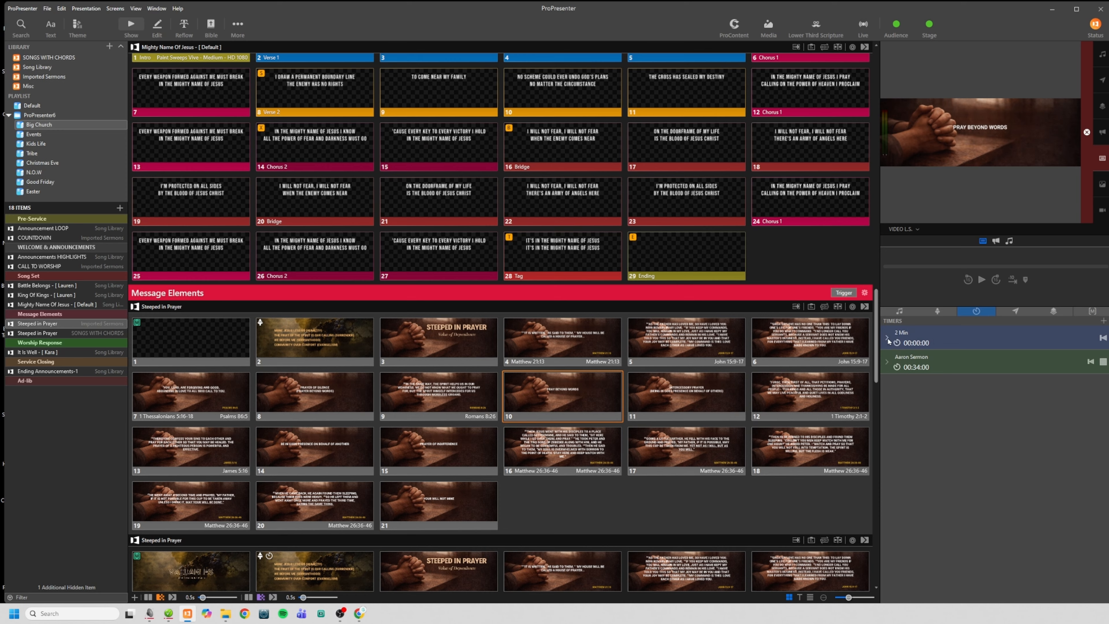
Step: Stop and reset the 2 Min timer and the sermon timer
left_click(1102, 338)
left_click(1101, 363)
left_click(1090, 361)
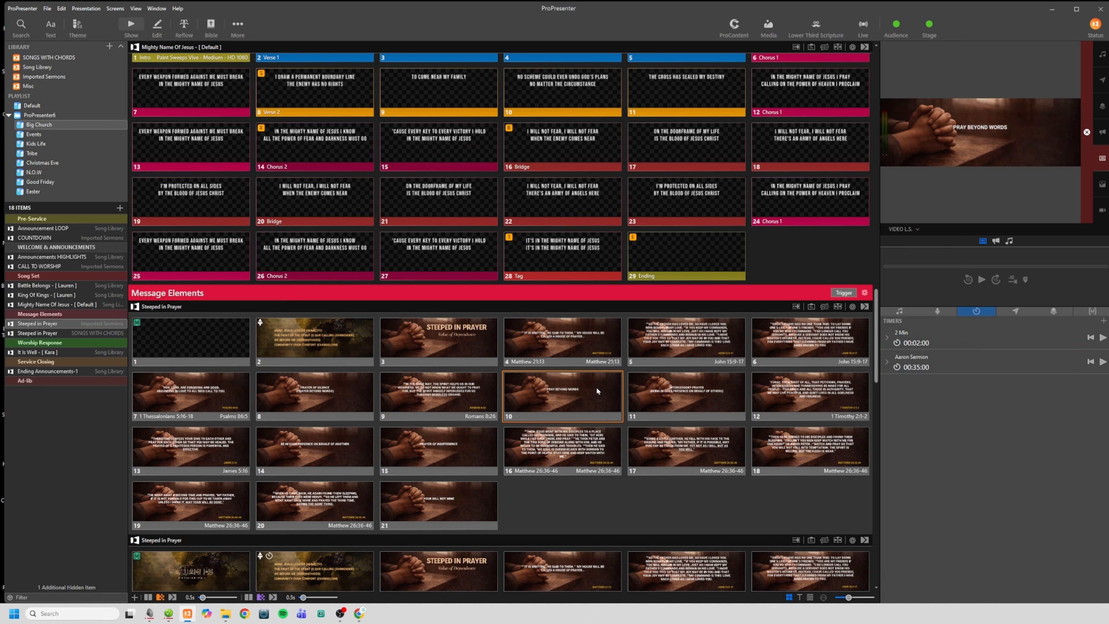
right_click(575, 398)
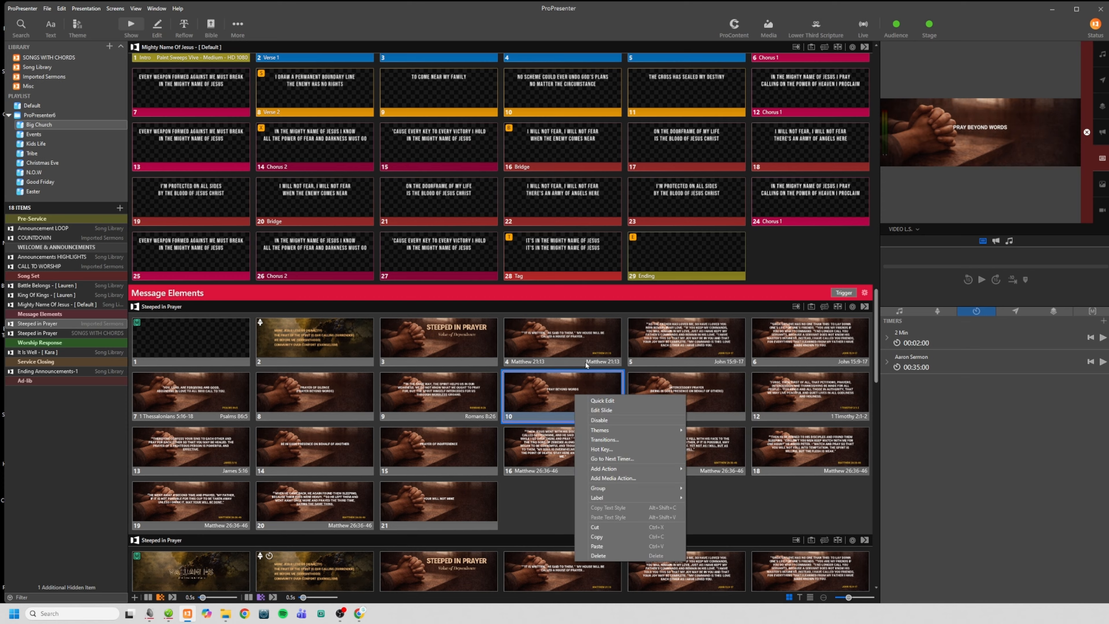
left_click(601, 410)
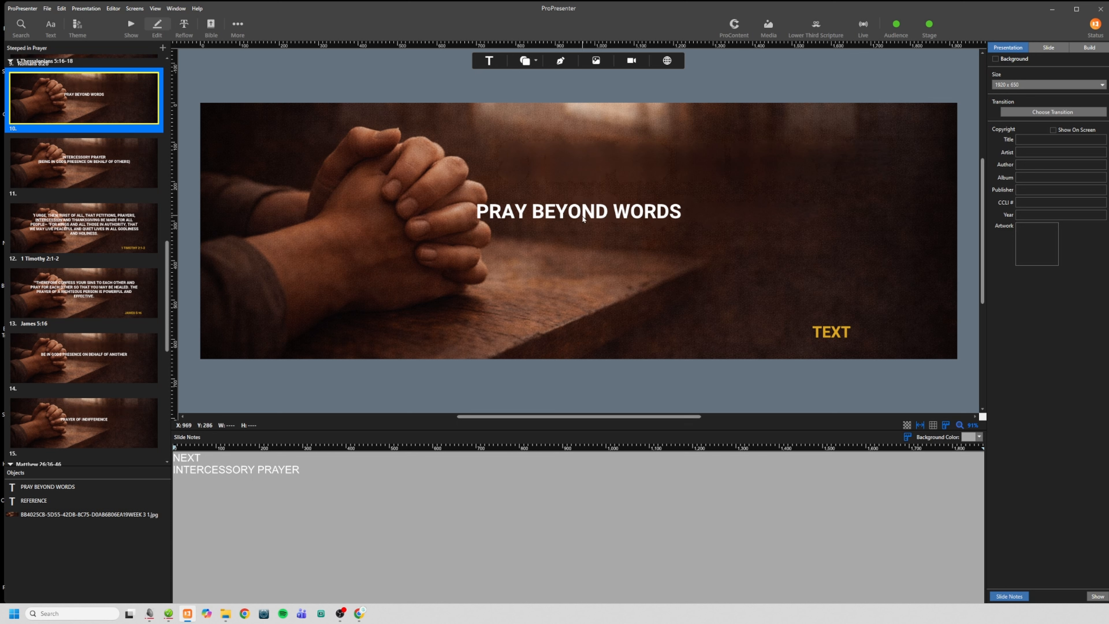
left_click(806, 337)
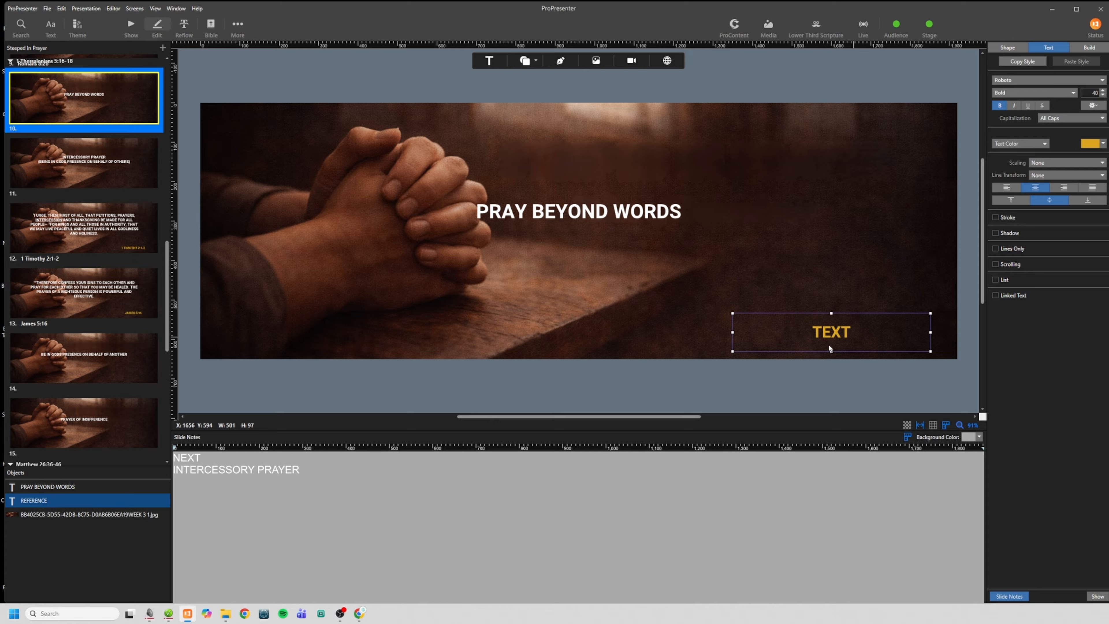
left_click(129, 26)
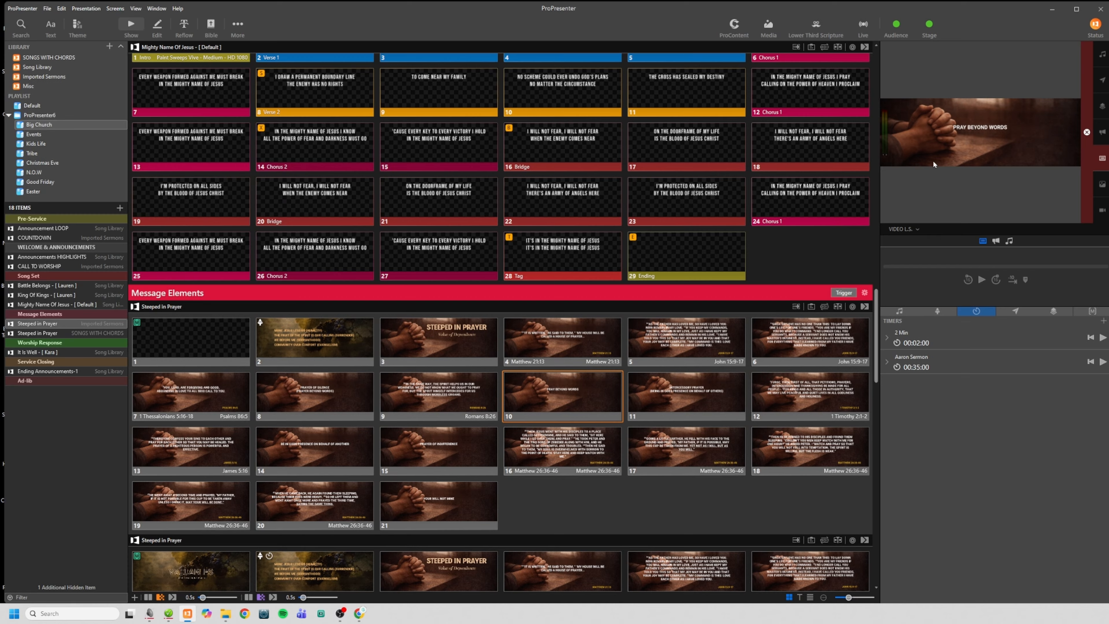
Step: Edit slide 10 of the first Steeped in Prayer and link its yellow reference text to the 2 Min timer
right_click(545, 401)
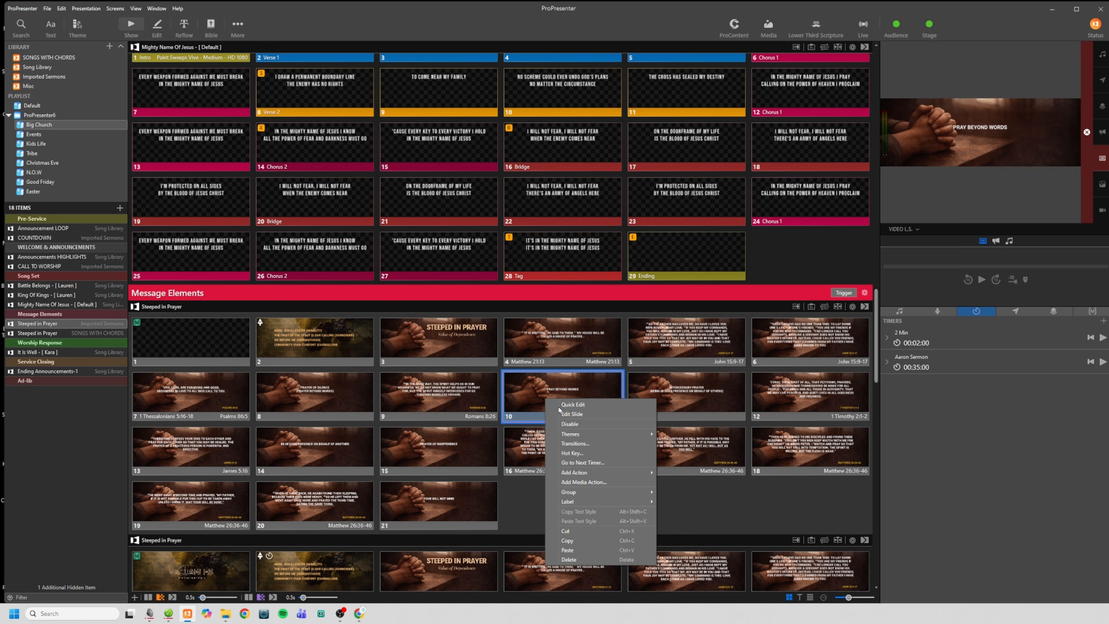
left_click(571, 414)
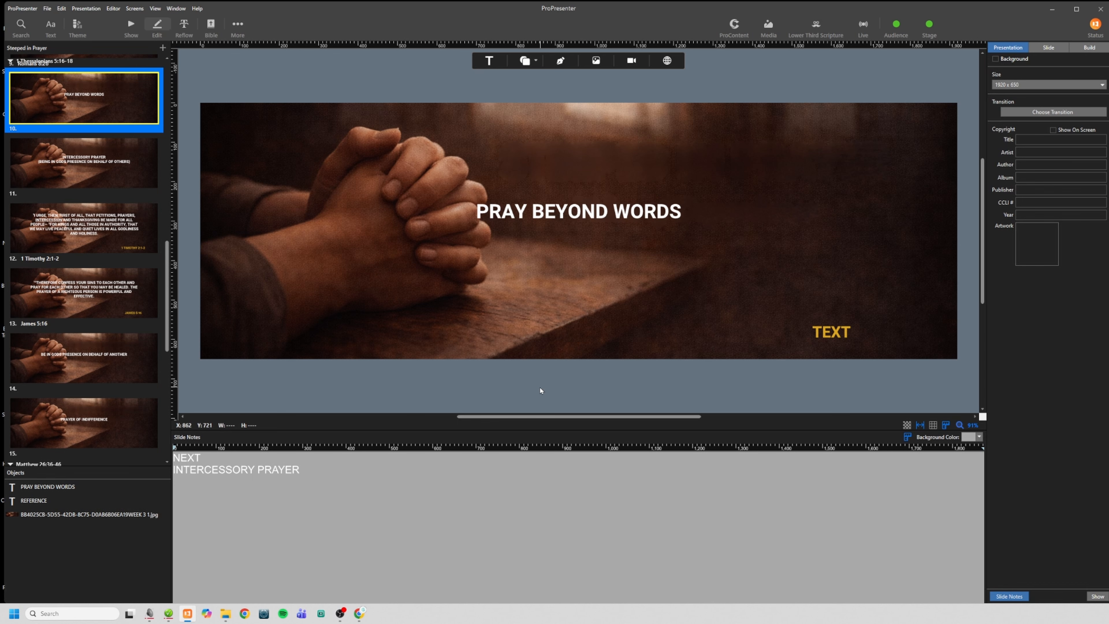
left_click(817, 339)
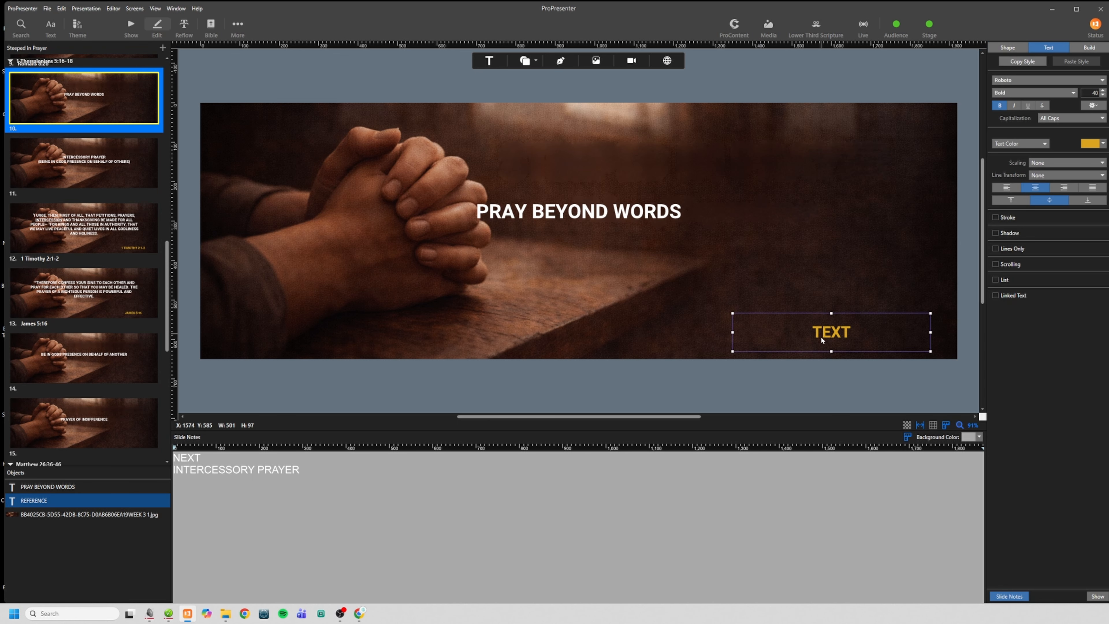
left_click(995, 294)
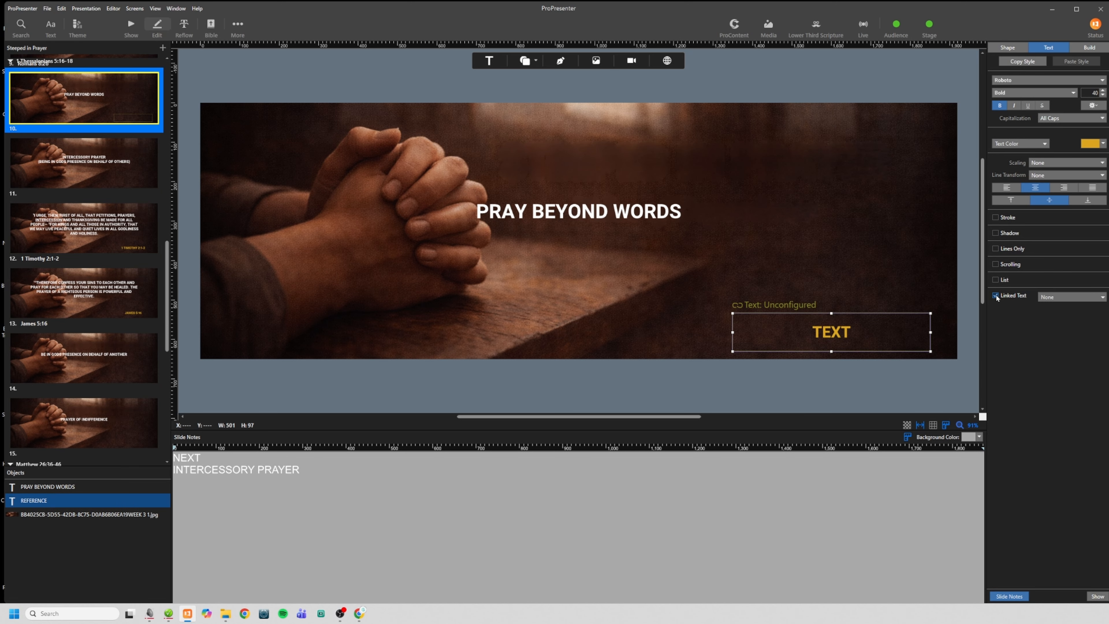
left_click(1047, 298)
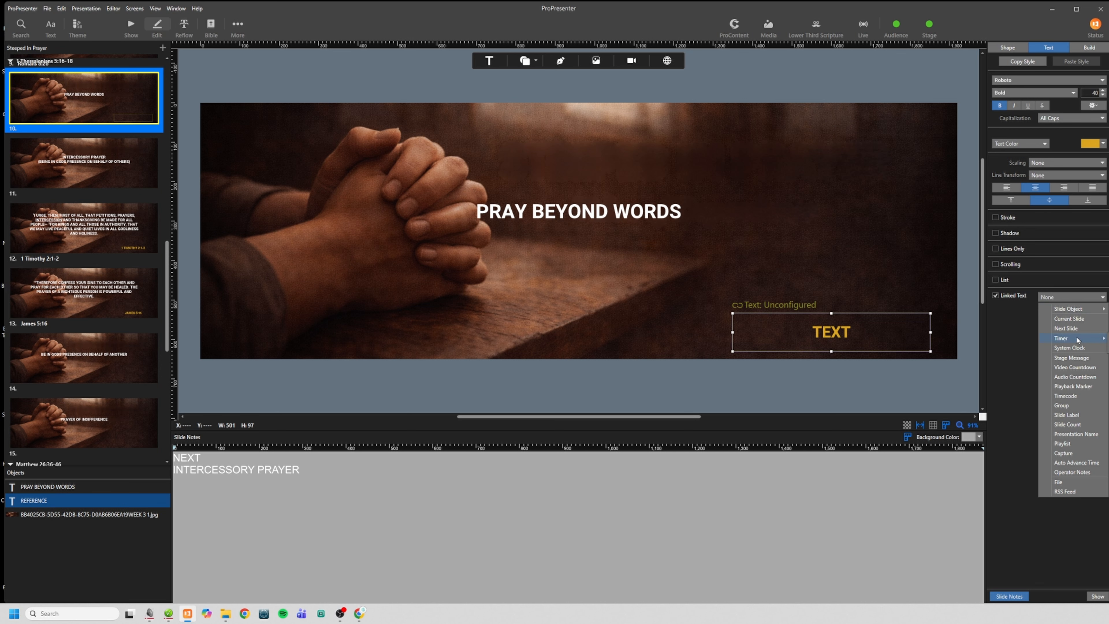
left_click(1108, 343)
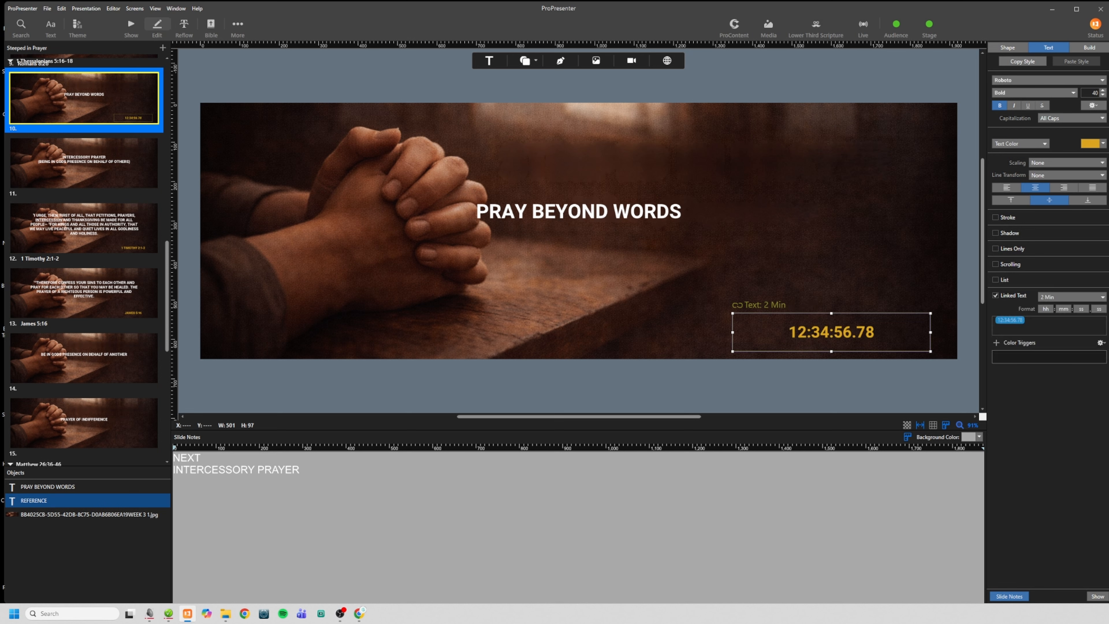
Step: Format the linked timer text to omit the hours and the fractions of a second
left_click(1047, 312)
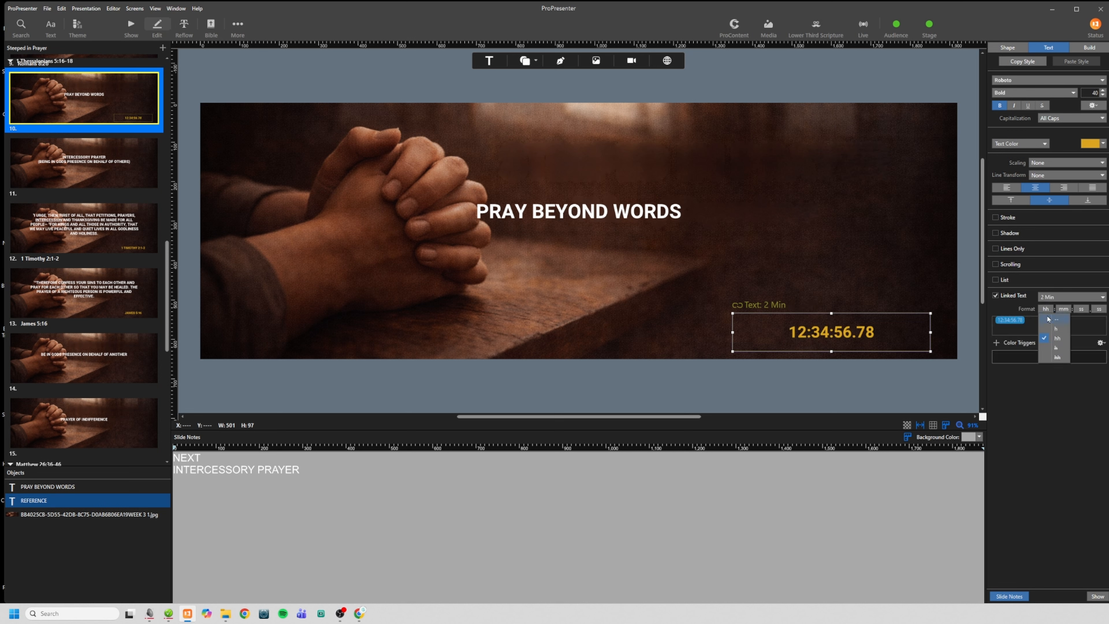
left_click(1060, 315)
left_click(1098, 311)
left_click(1099, 318)
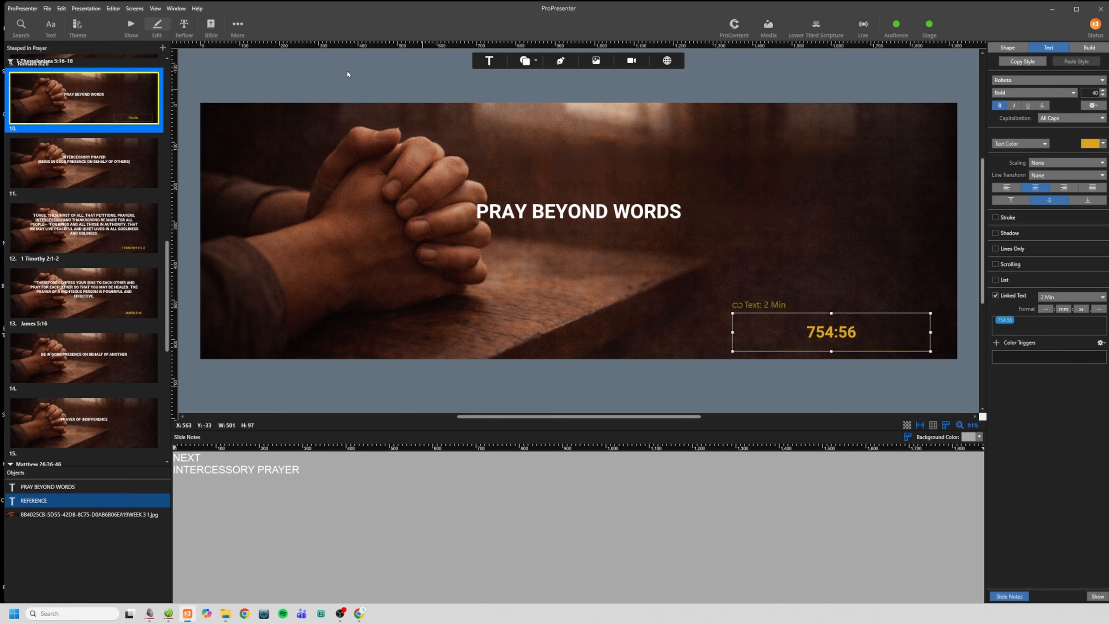
Step: Return to the show view, trigger slide 10 of the first Steeped in Prayer, and start and reset the 2 Min timer
left_click(131, 27)
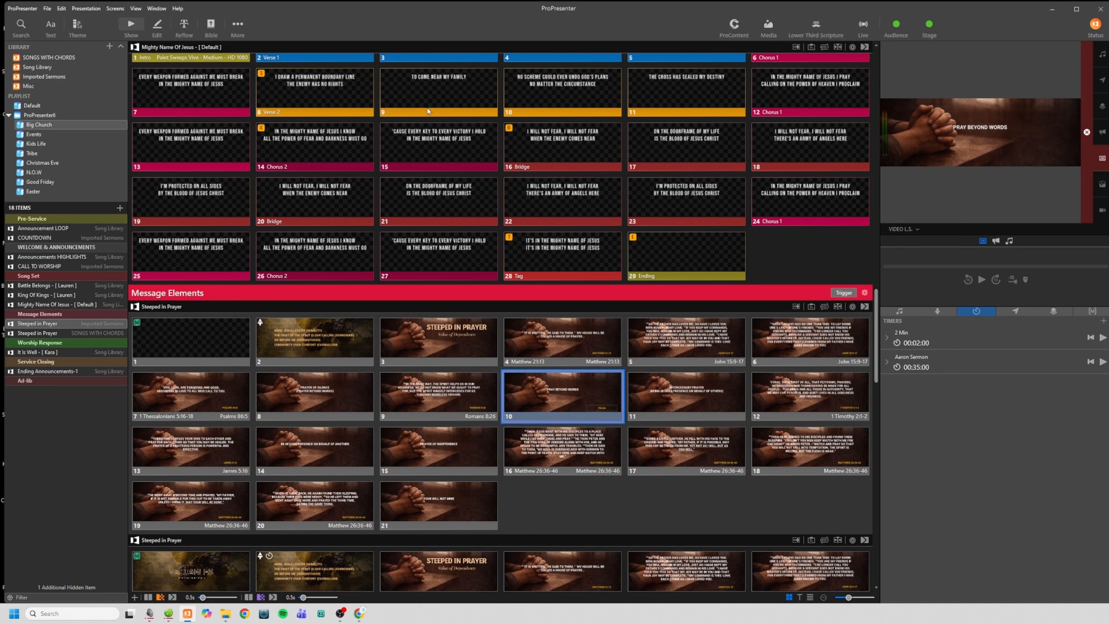
left_click(574, 399)
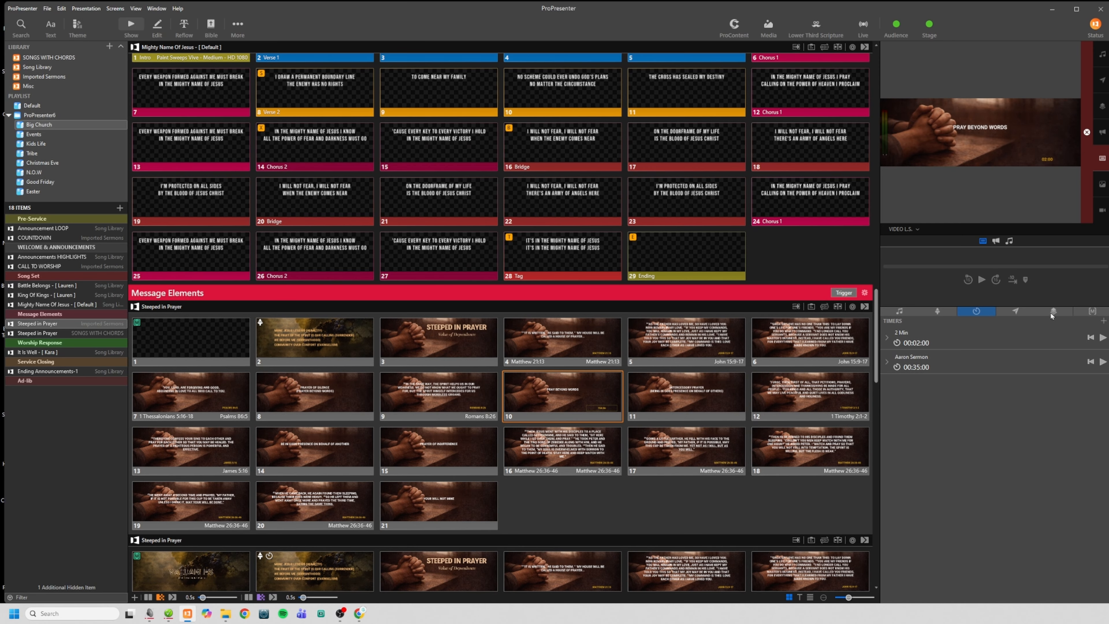
left_click(1103, 338)
left_click(1091, 336)
Step: Display the macros, add the 2 Minute macro to slide 10 of the first Steeped in Prayer, and remove that action again
left_click(1093, 311)
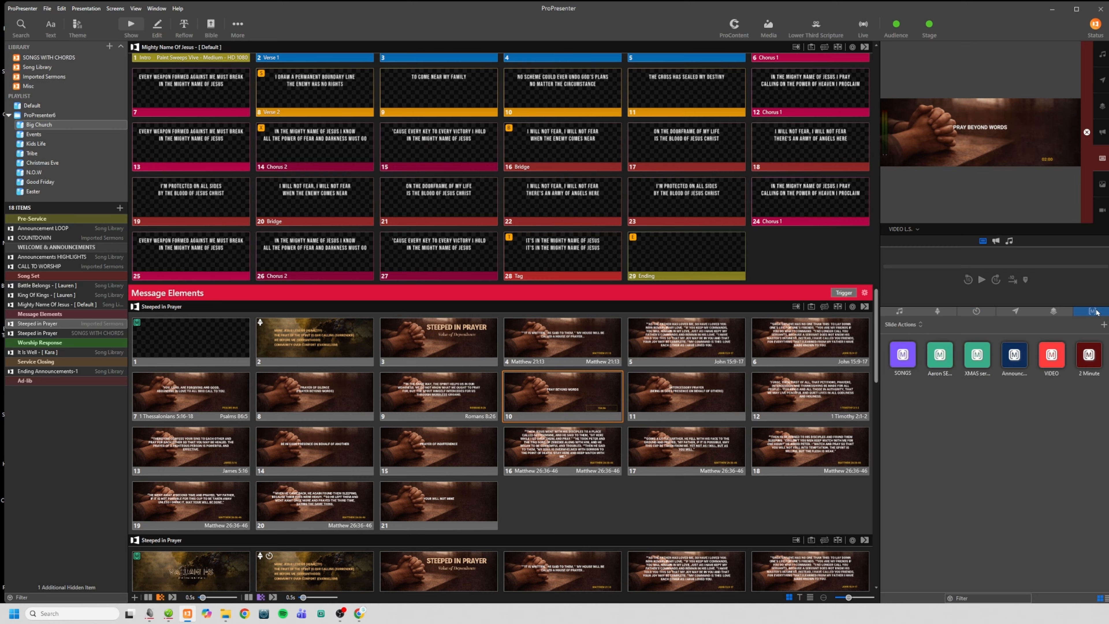
left_click_drag(1089, 354, 569, 389)
right_click(1091, 354)
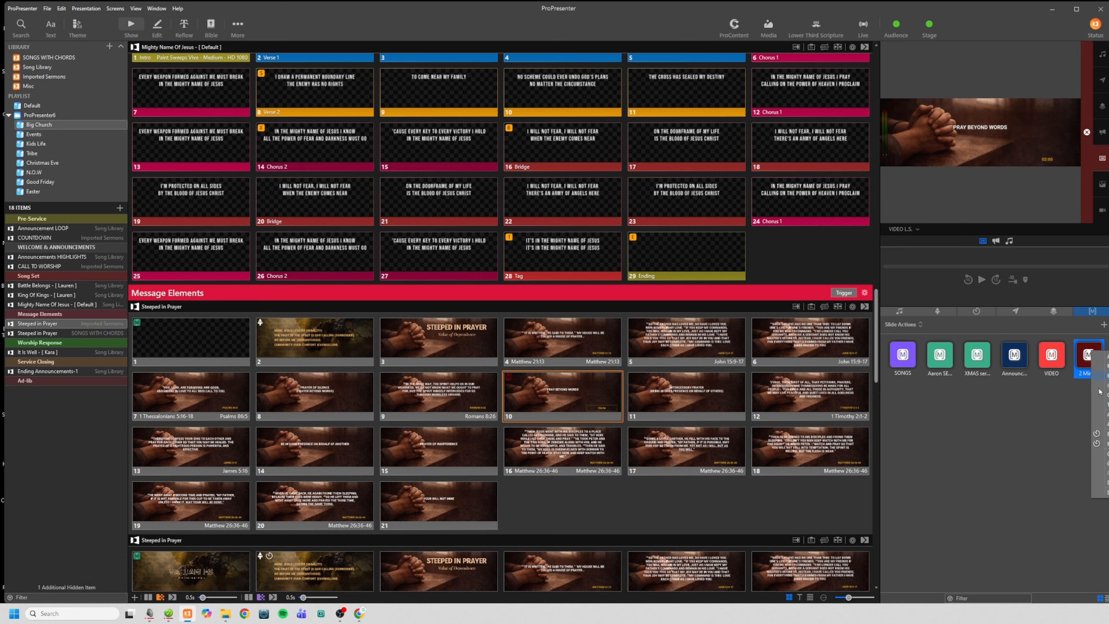
left_click(997, 416)
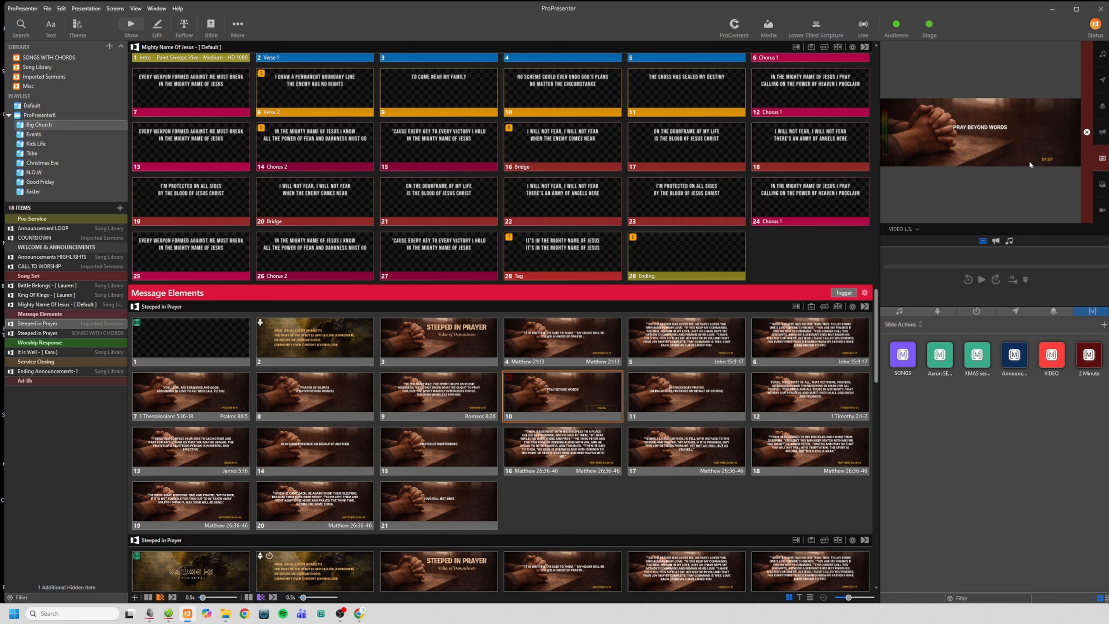
right_click(580, 393)
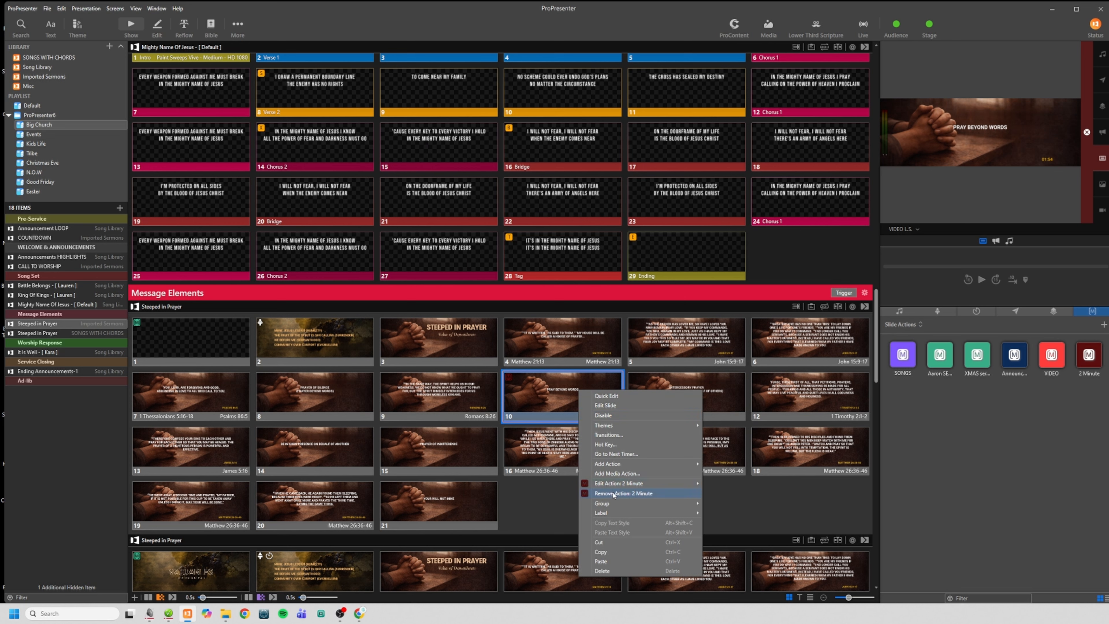
left_click(622, 493)
Step: Add a 2 Min timer action to slide 10 of the first Steeped in Prayer and test it by triggering the slide and clearing the output
right_click(560, 398)
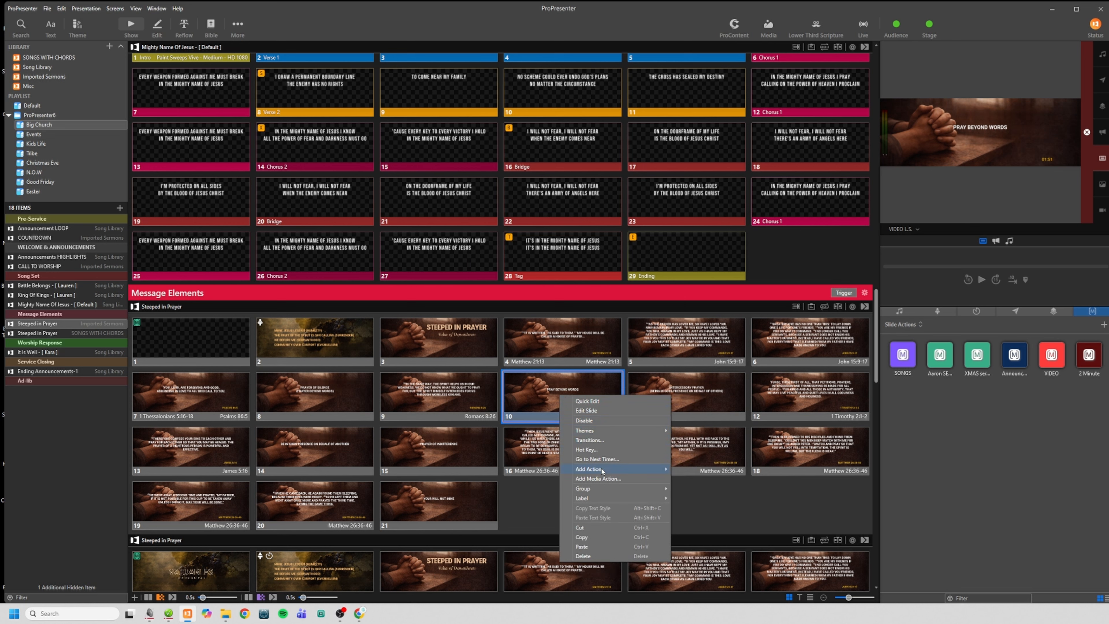
mouse_move(602, 471)
mouse_move(703, 374)
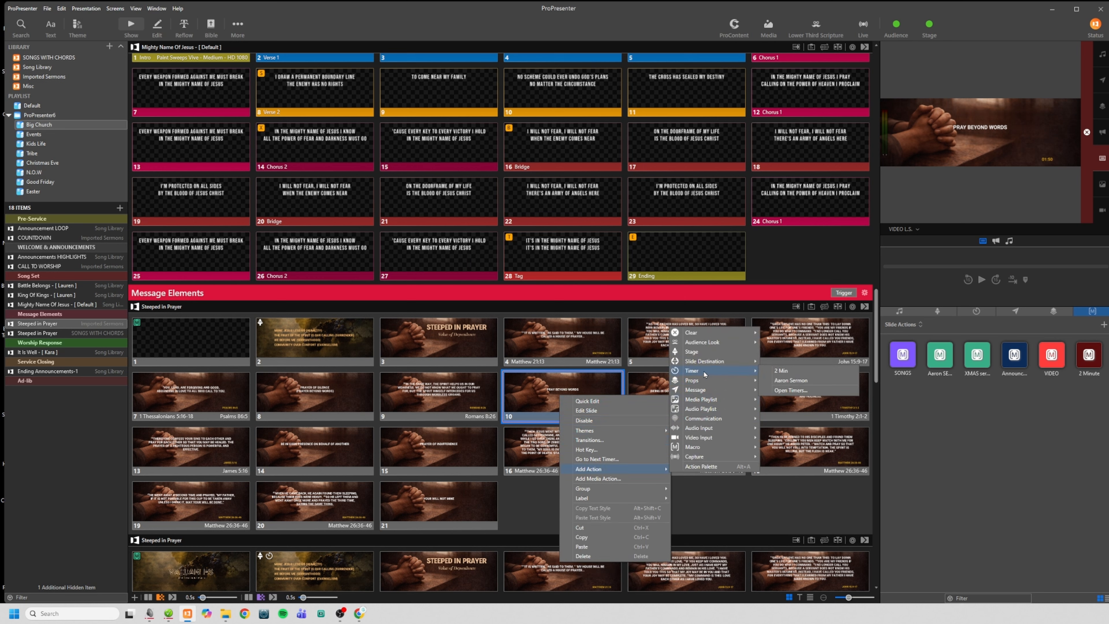
left_click(766, 369)
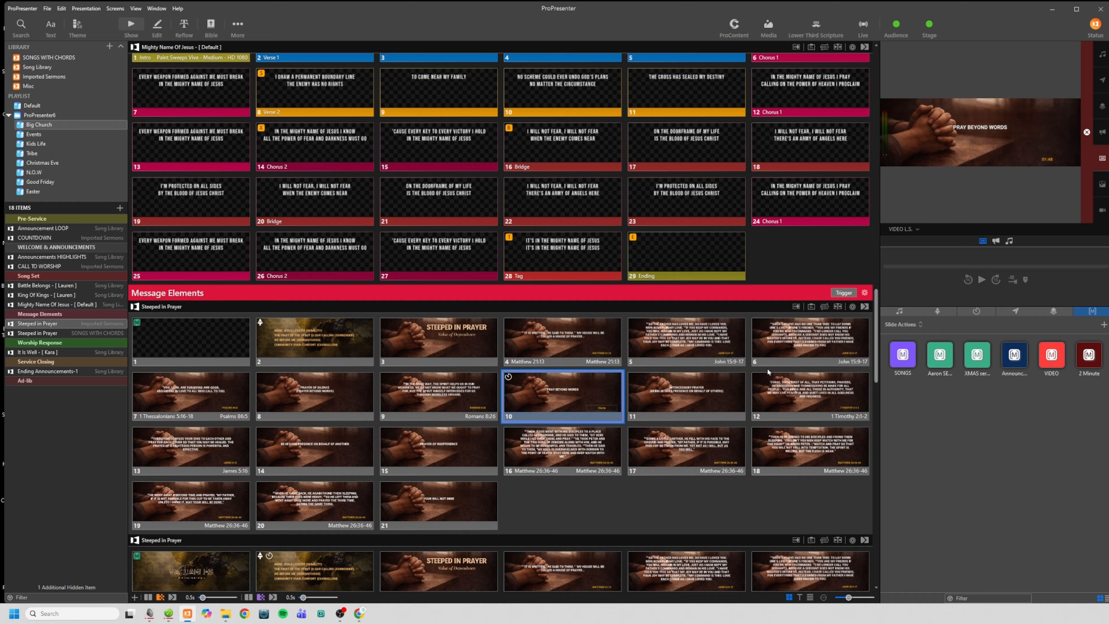
left_click(590, 395)
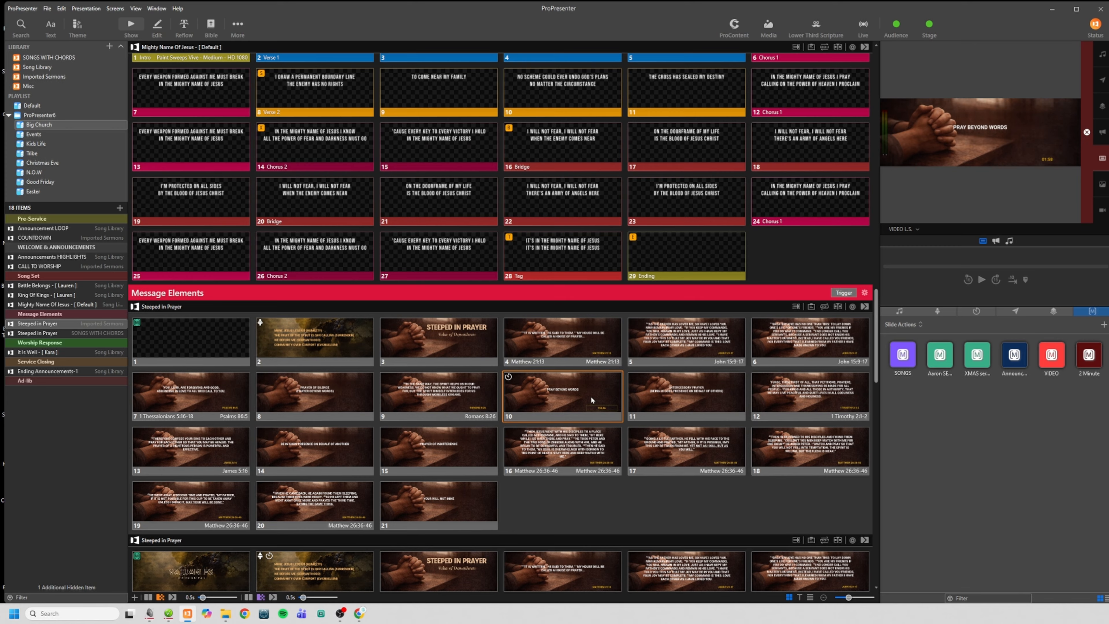
key("F1")
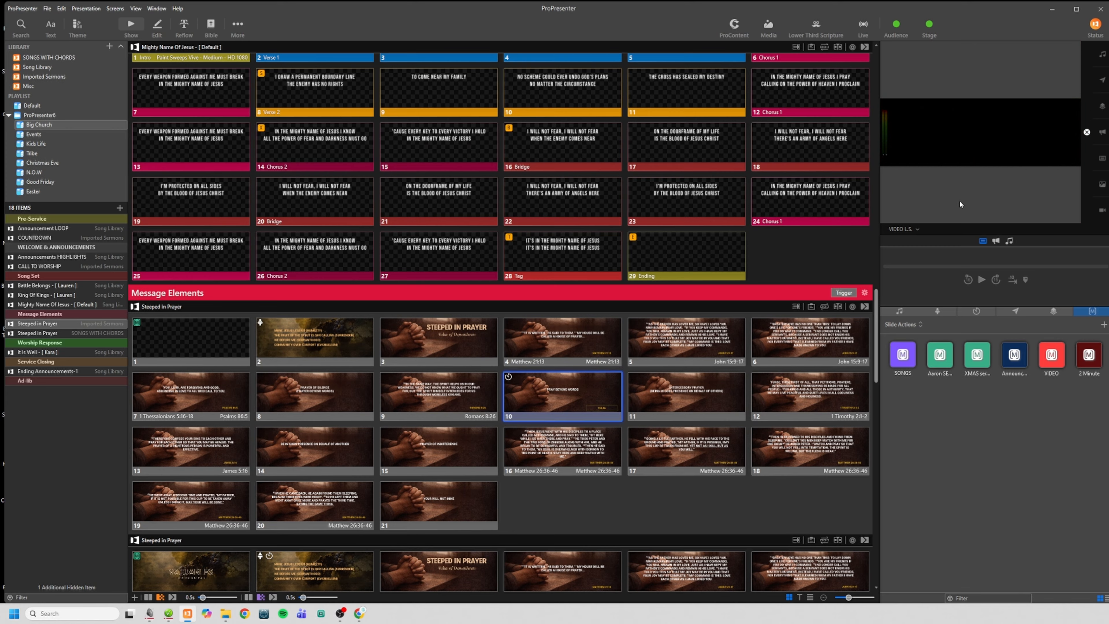